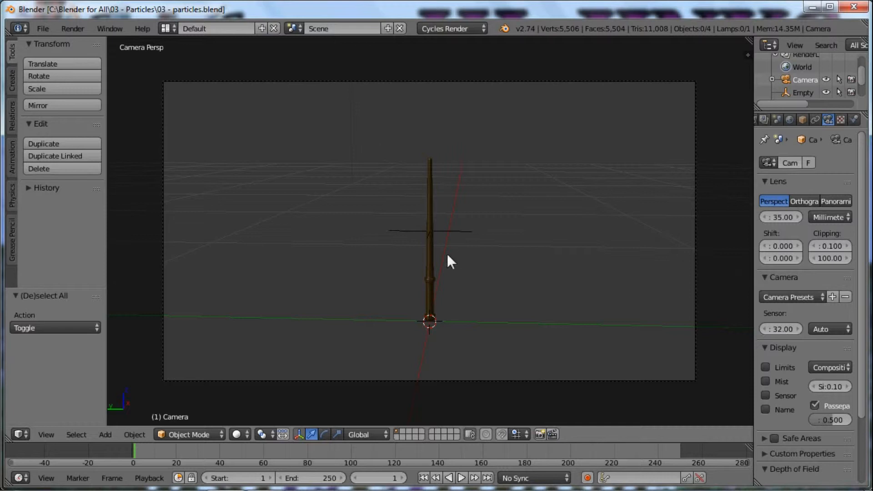
# Add a mesh plane at the base of the wand
pyautogui.rightClick(430, 268)
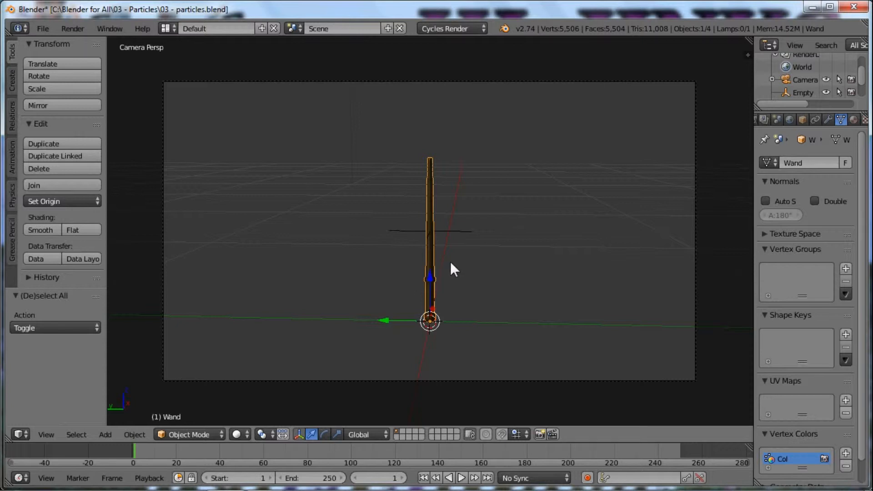
pyautogui.hotkey('shift', 'a')
pyautogui.moveTo(475, 263)
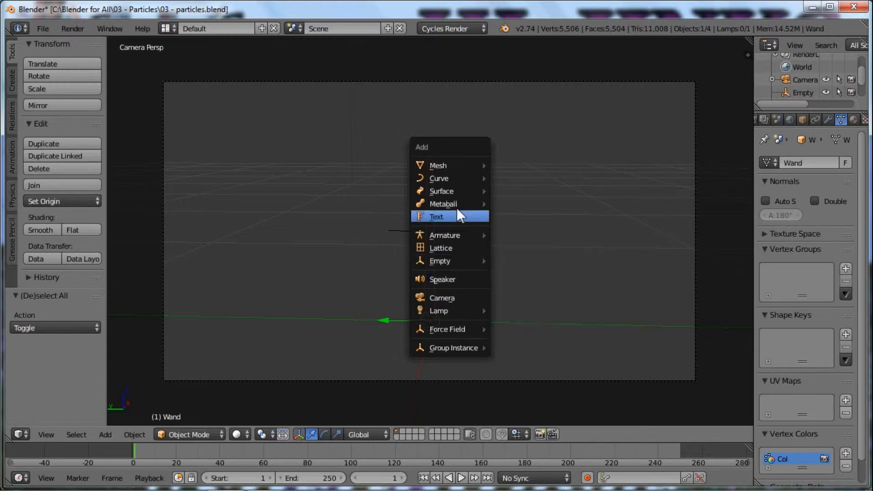
pyautogui.moveTo(455, 164)
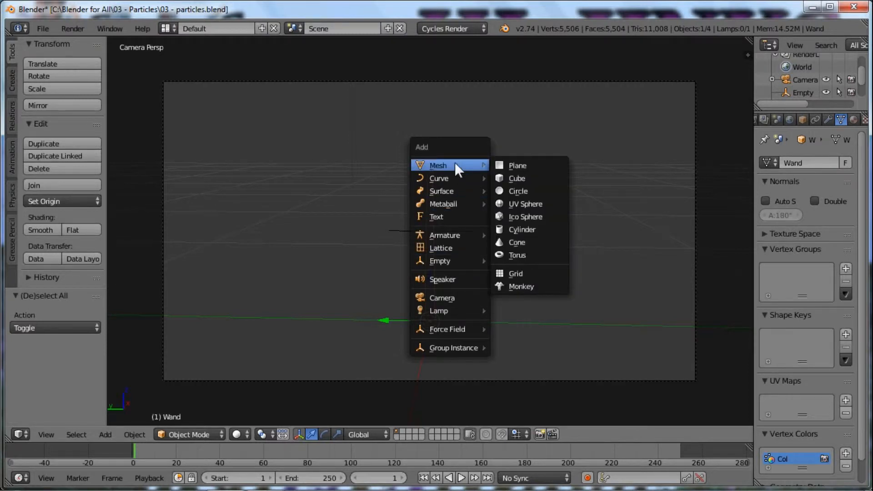
pyautogui.click(521, 165)
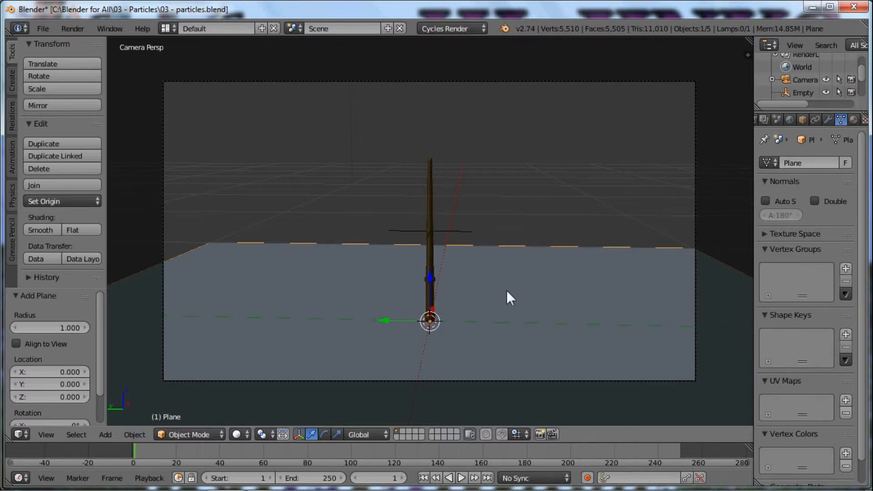
# Scale the plane's geometry down to 0.01 in Edit Mode and return to Object Mode
pyautogui.press('Tab')
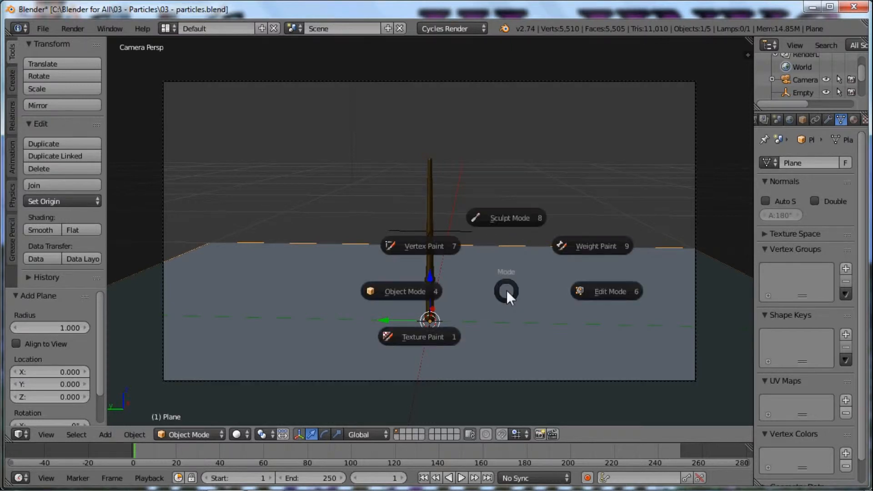
pyautogui.click(619, 291)
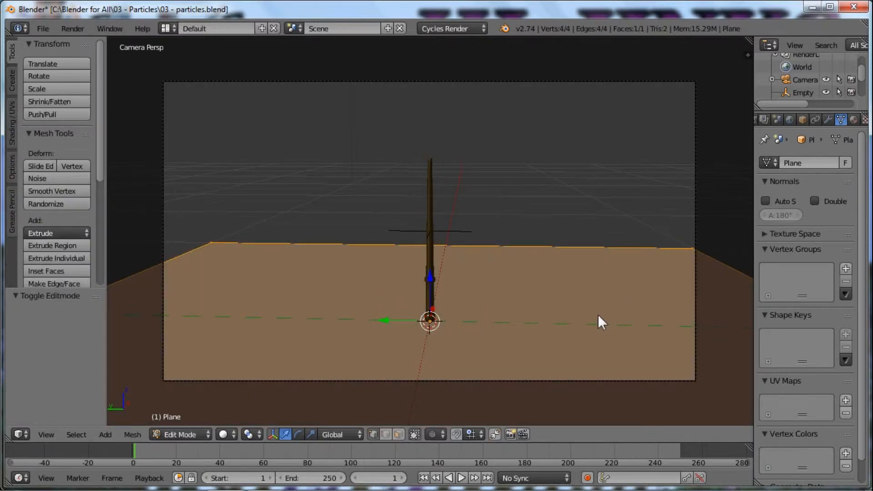
pyautogui.press('s')
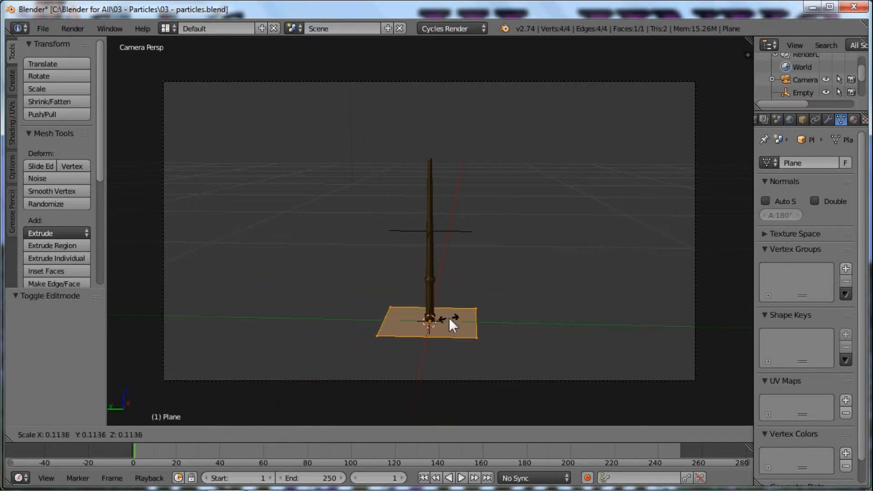
pyautogui.write('.1')
pyautogui.press('BackSpace')
pyautogui.press('BackSpace')
pyautogui.write('.01')
pyautogui.press('Return')
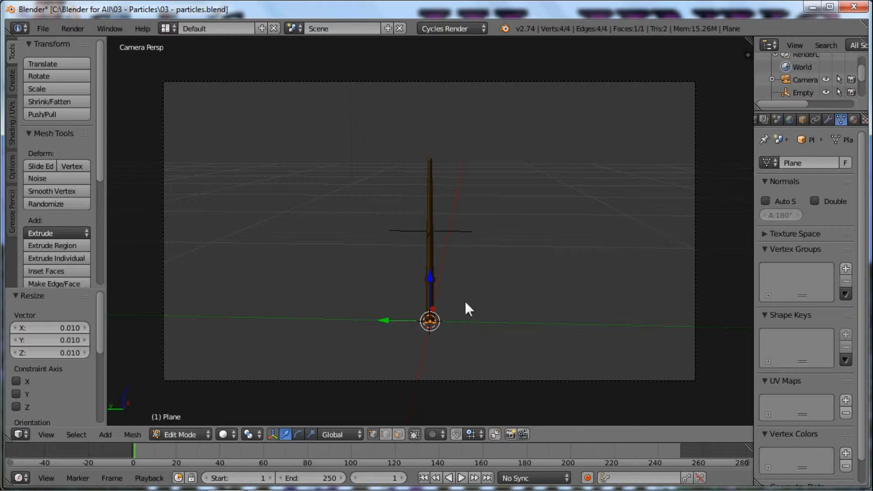
pyautogui.press('Tab')
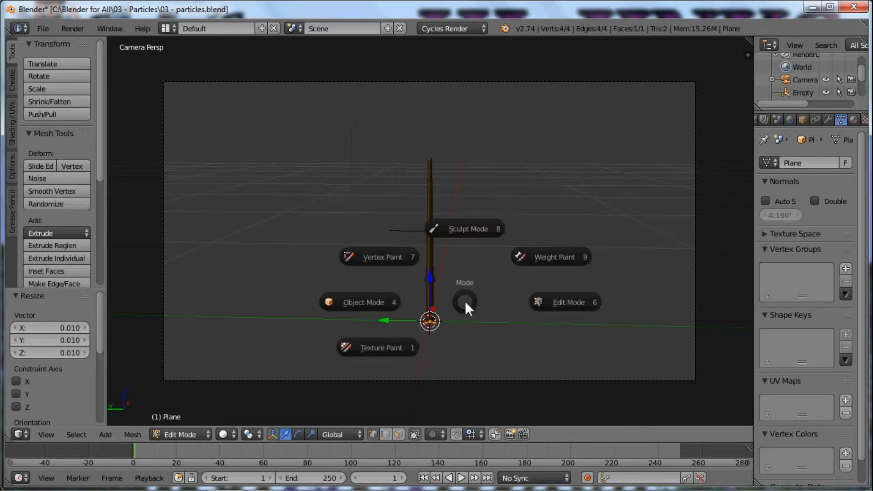
pyautogui.click(376, 301)
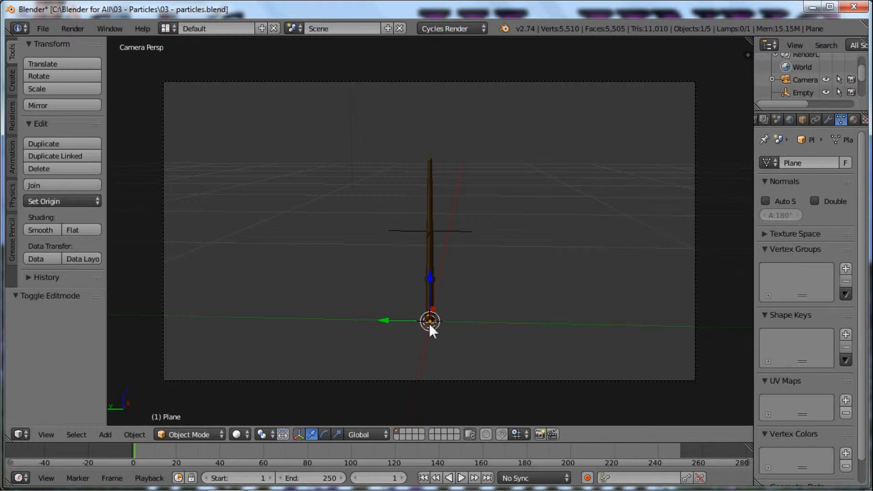
# Parent the small plane to the wand using the Object parenting type
pyautogui.rightClick(430, 269)
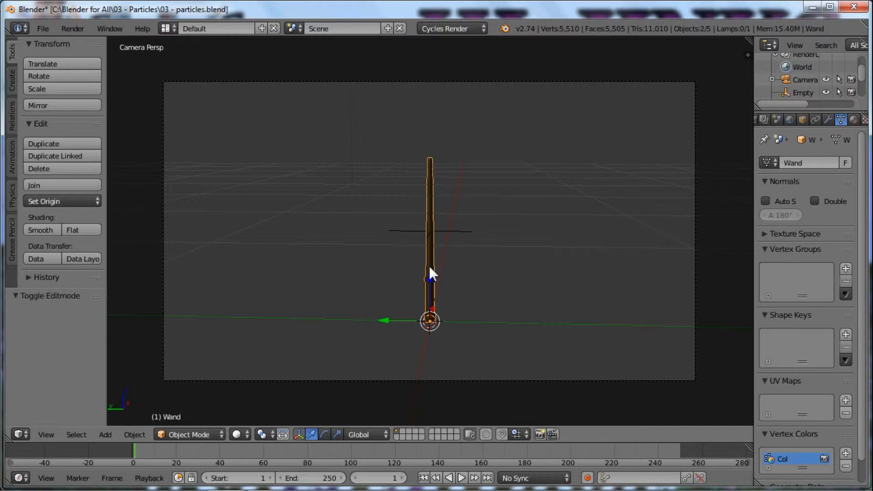
pyautogui.hotkey('ctrl', 'p')
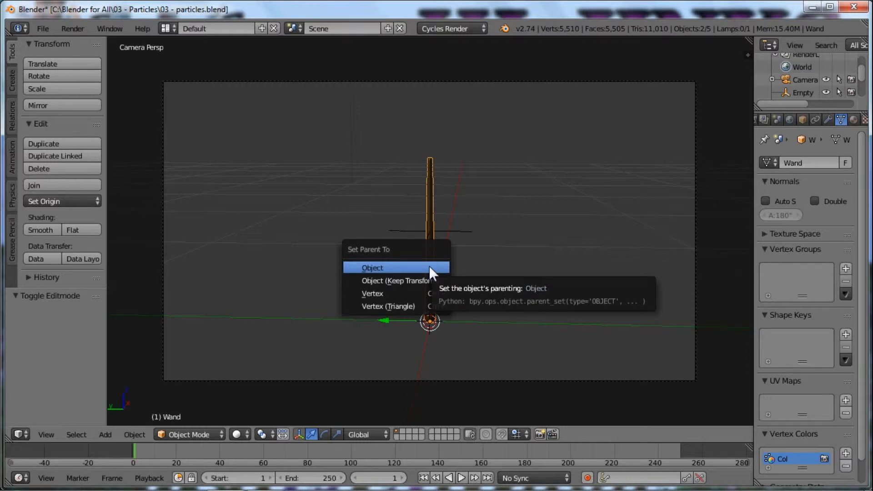
pyautogui.click(417, 267)
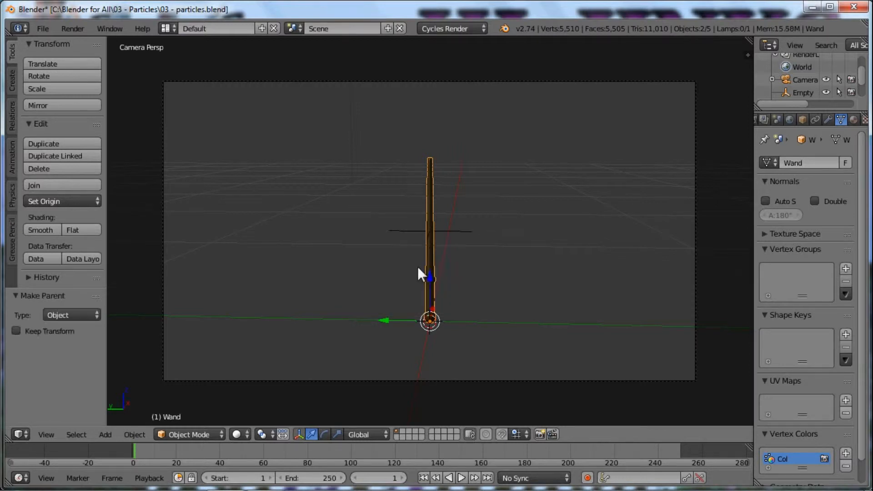
# Rename the plane object and its mesh data to Emitter, and raise it about 0.408 along Z to just above the wand's tip
pyautogui.rightClick(433, 323)
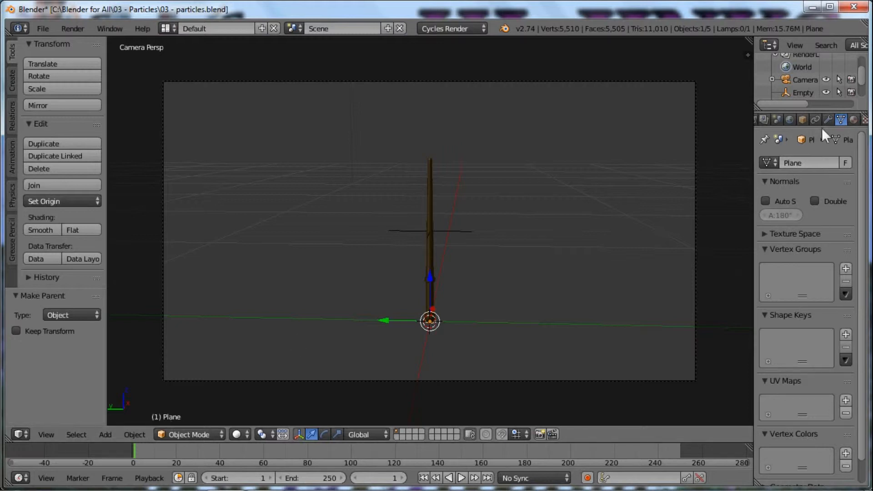
pyautogui.click(803, 120)
pyautogui.click(810, 163)
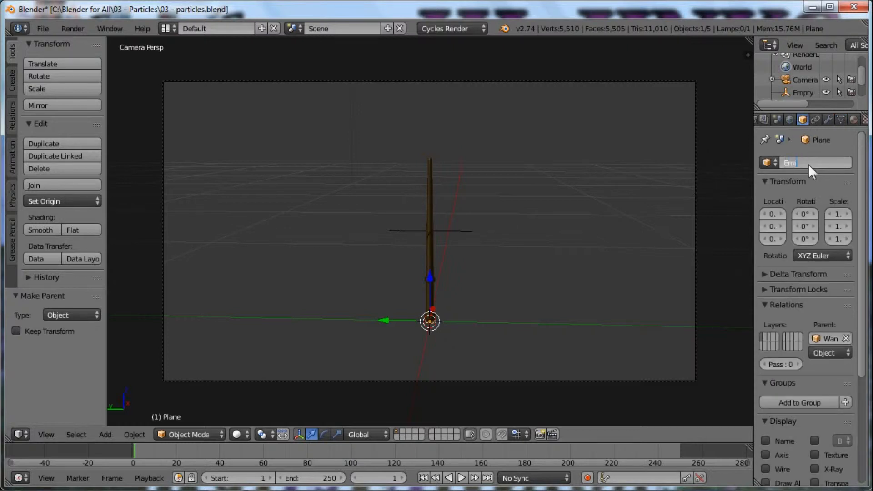
pyautogui.write('Emitter')
pyautogui.press('Return')
pyautogui.click(842, 120)
pyautogui.write('Emitter')
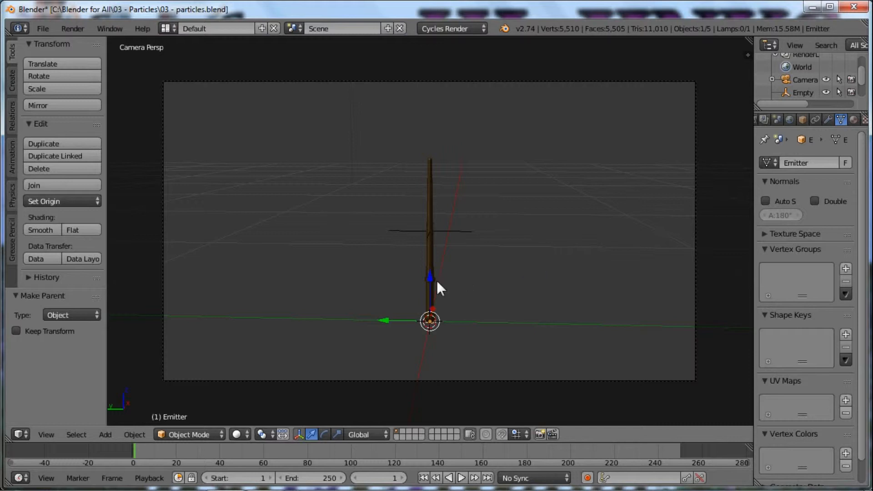
pyautogui.moveTo(430, 276); pyautogui.dragTo(411, 109)
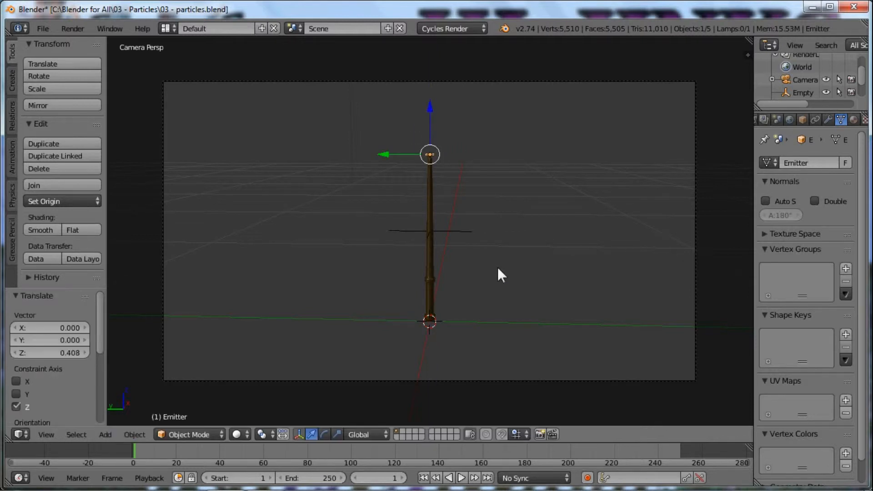
# Try moving the wand to check that the parented emitter plane follows it
pyautogui.rightClick(431, 289)
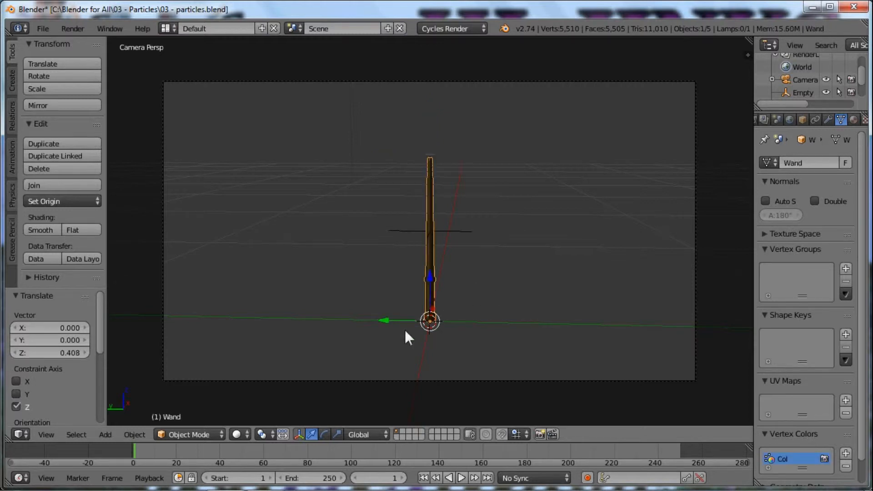
pyautogui.moveTo(383, 320)
pyautogui.mouseDown()
pyautogui.moveTo(517, 327)
pyautogui.moveTo(374, 313)
pyautogui.moveTo(526, 328)
pyautogui.moveTo(391, 312)
pyautogui.mouseUp()
pyautogui.rightClick(390, 311)
pyautogui.scroll(5, 444, 219)
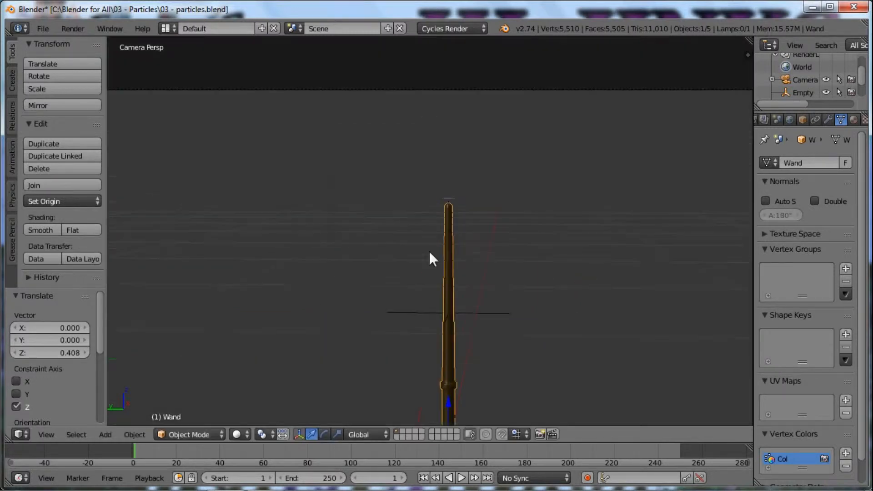
pyautogui.scroll(4, 462, 210)
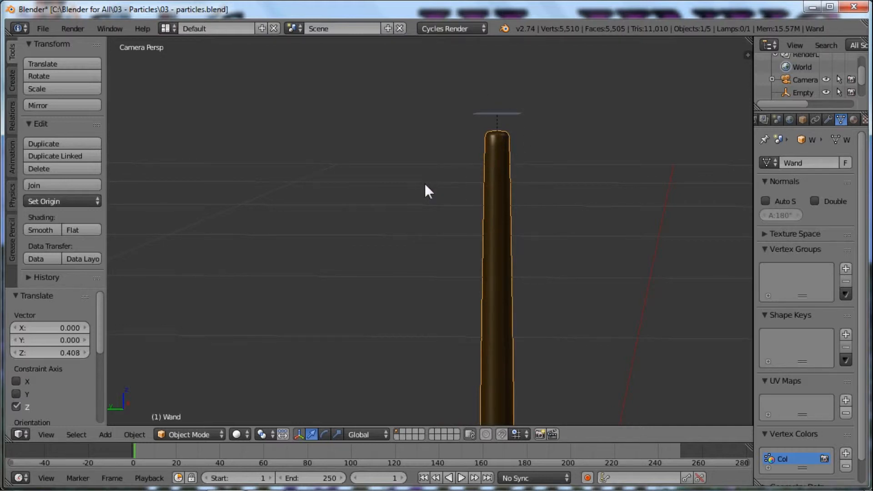
pyautogui.press('g')
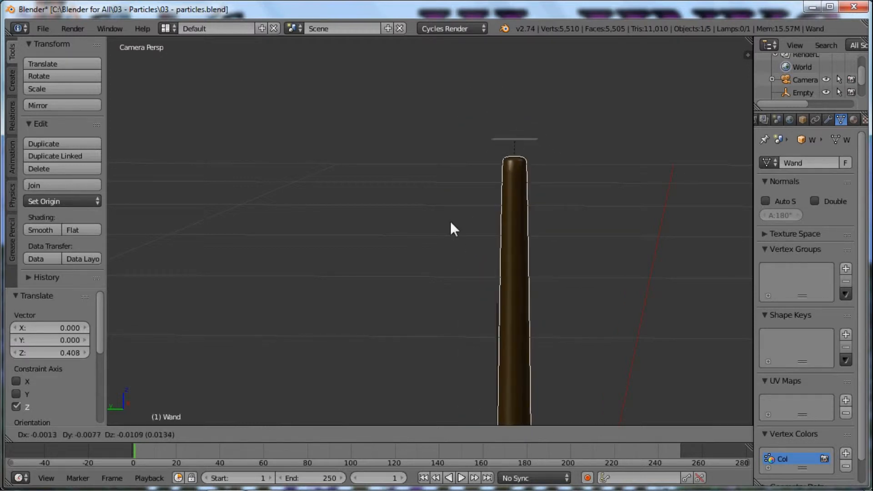
pyautogui.click(451, 214)
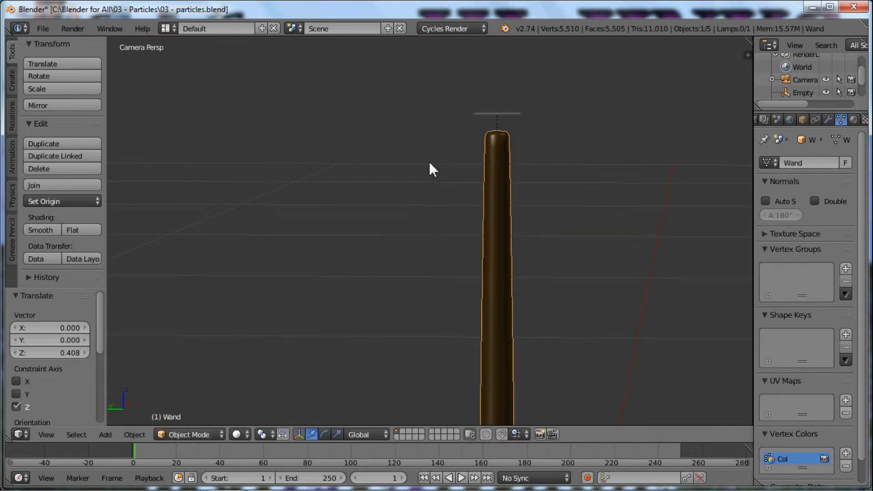
# Lock the emitter plane's location, rotation and scale on all axes
pyautogui.rightClick(503, 112)
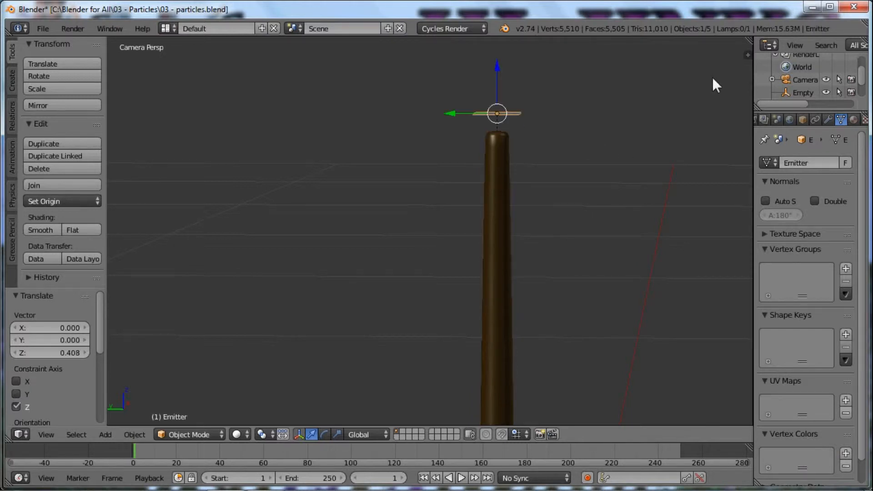
pyautogui.press('n')
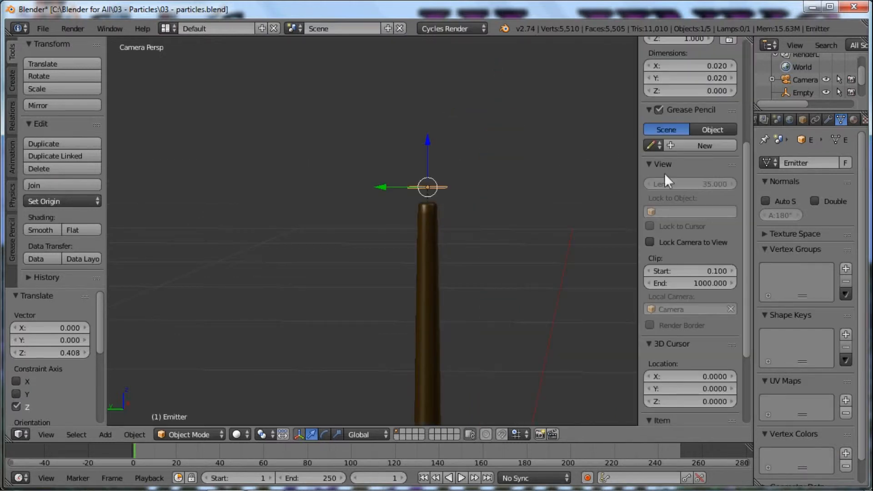
pyautogui.scroll(8, 692, 172)
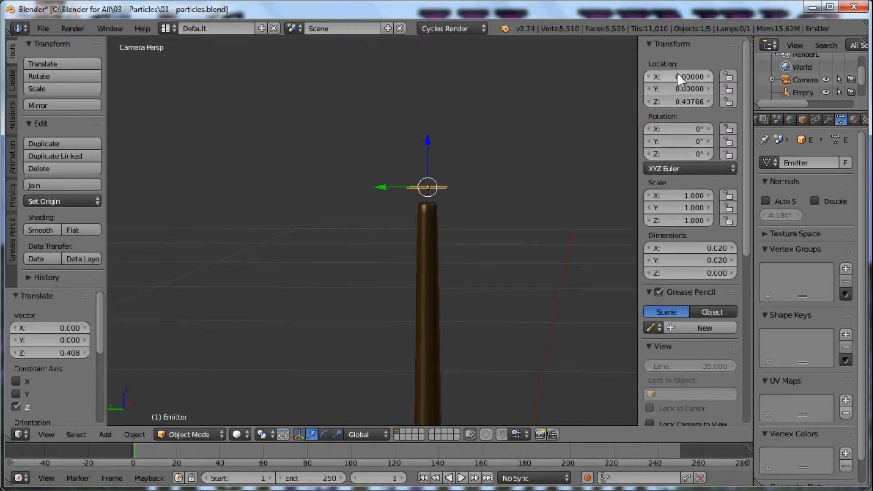
pyautogui.click(724, 89)
pyautogui.click(727, 102)
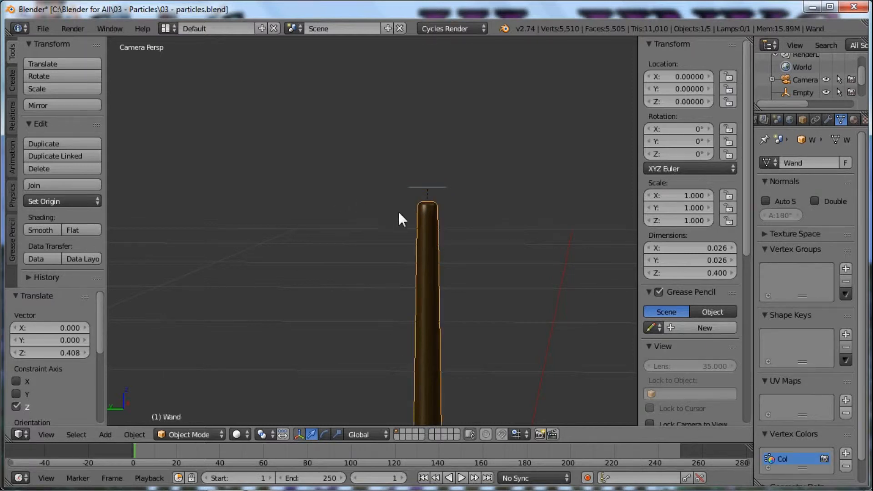
# Add a particle system of type Emitter to the emitter plane and widen the properties editor so its settings are readable
pyautogui.scroll(-5, 372, 159)
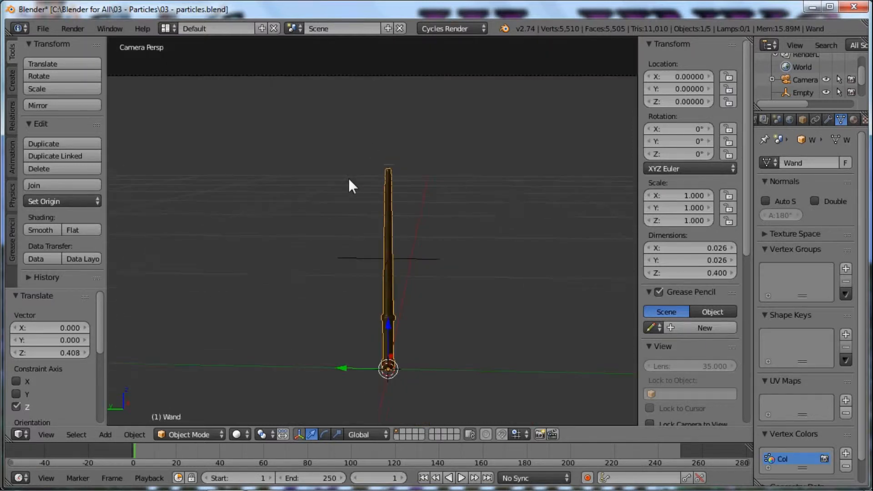
pyautogui.rightClick(389, 166)
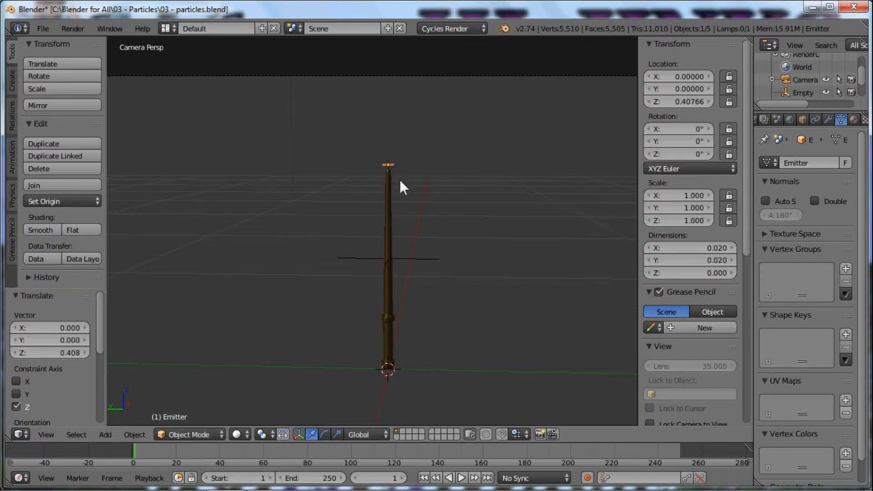
pyautogui.scroll(-5, 848, 118)
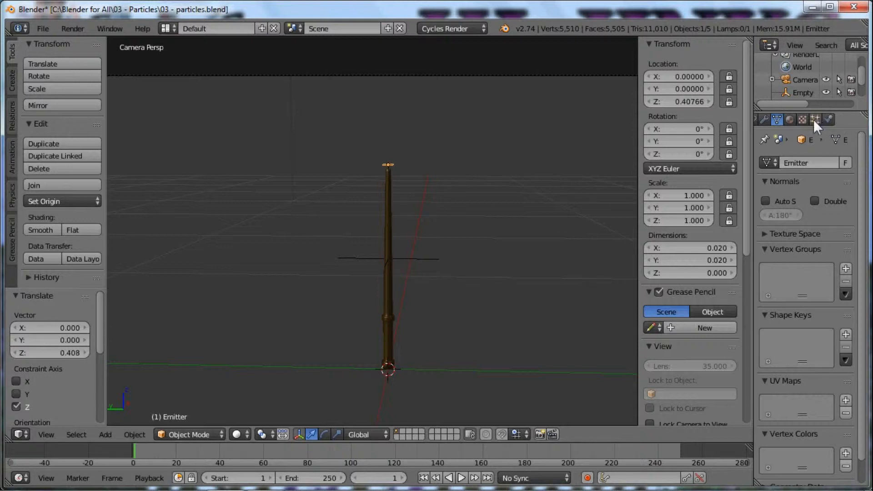
pyautogui.click(815, 120)
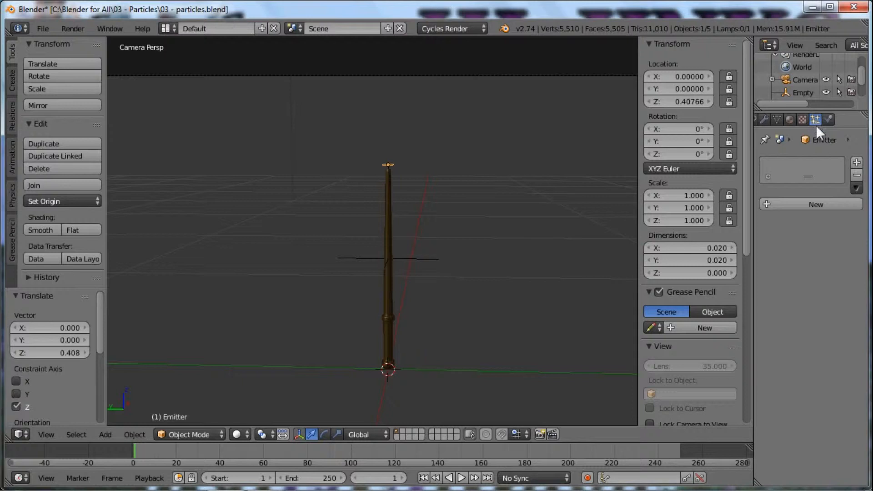
pyautogui.click(857, 163)
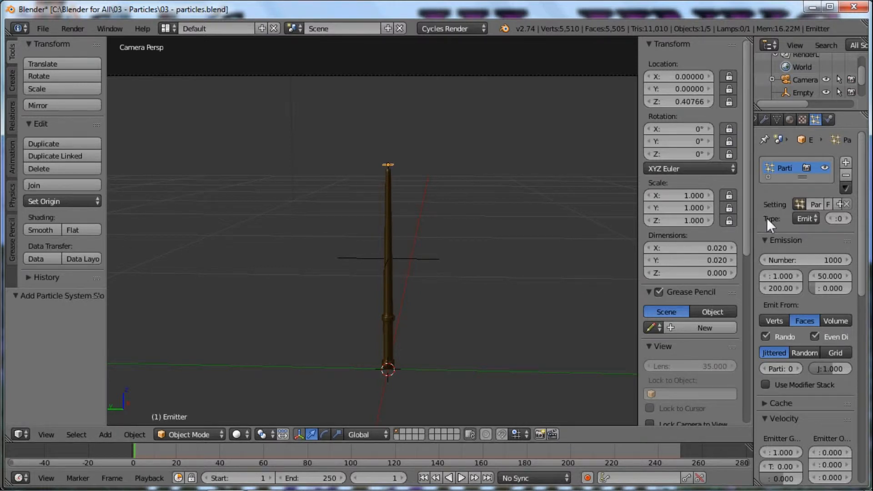
pyautogui.moveTo(754, 216); pyautogui.dragTo(715, 212)
pyautogui.click(784, 218)
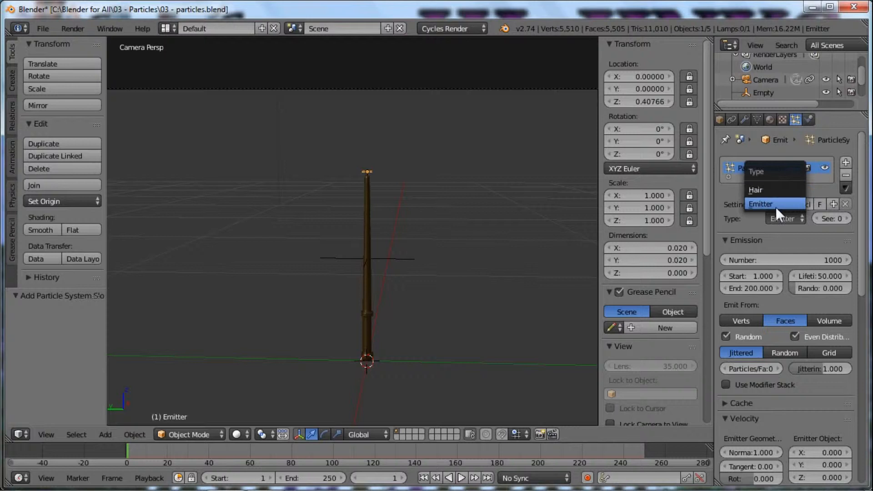
pyautogui.click(775, 203)
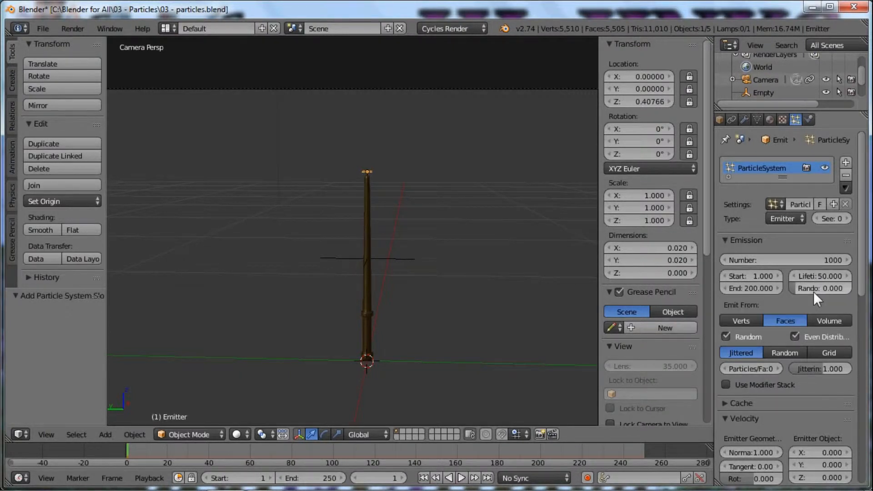
pyautogui.moveTo(714, 270); pyautogui.dragTo(652, 272)
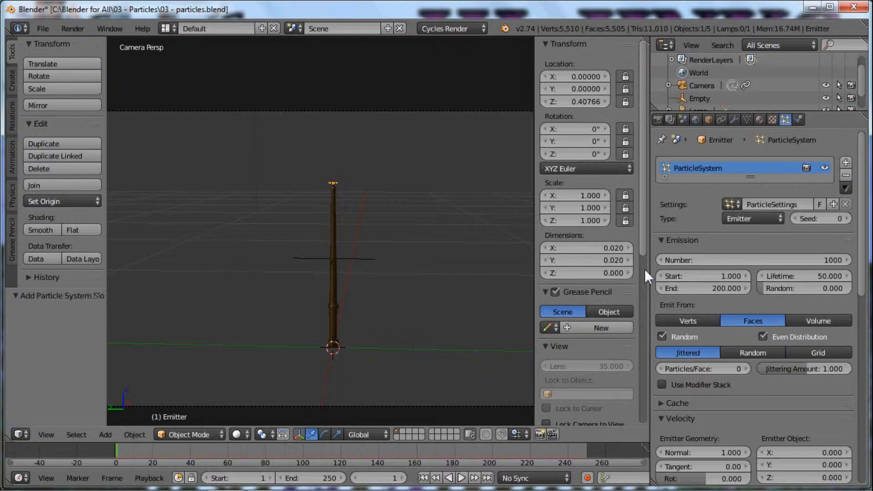
pyautogui.moveTo(650, 269); pyautogui.dragTo(686, 268)
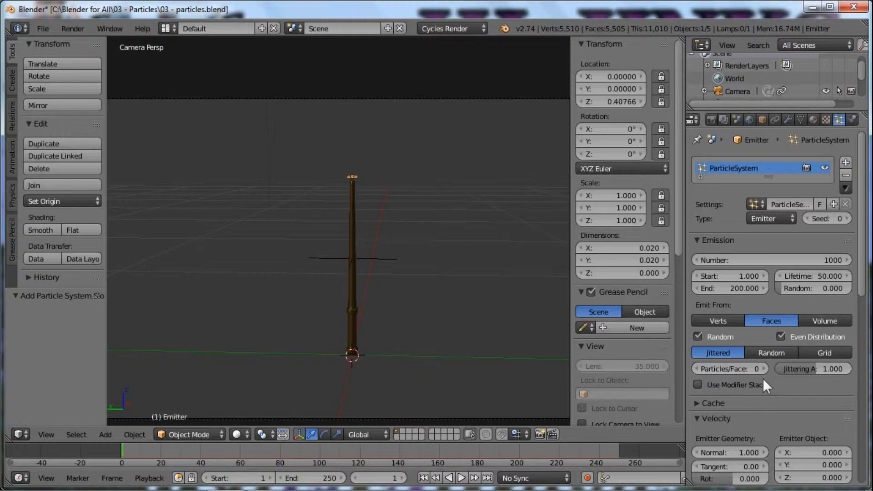
# Look through the emitter's particle settings, from Emission and Velocity to Physics and Render
pyautogui.scroll(-5, 763, 378)
pyautogui.scroll(-2, 760, 350)
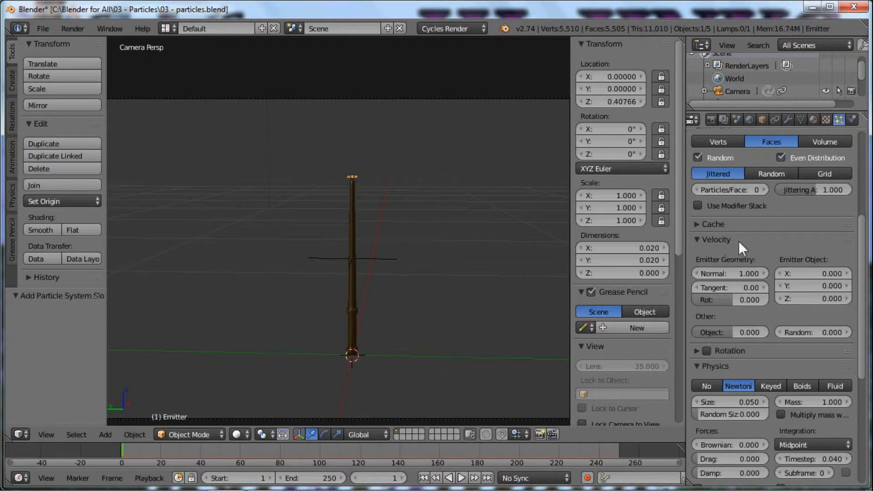
pyautogui.scroll(-2, 728, 246)
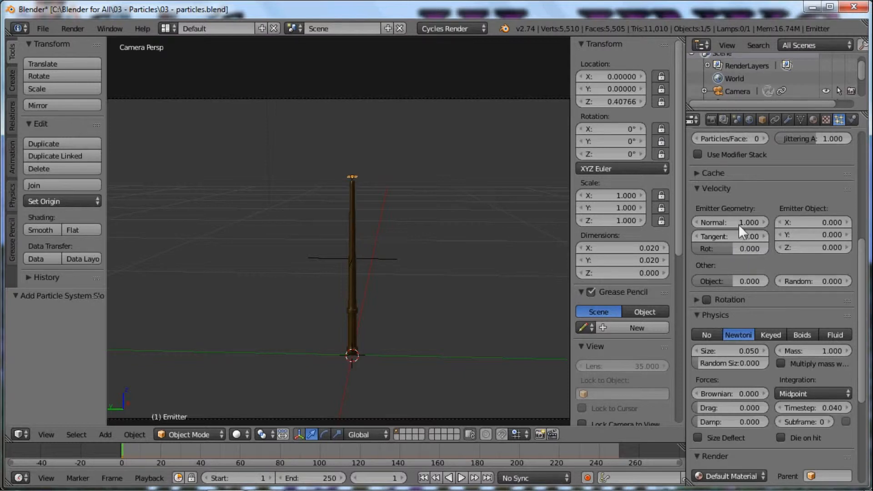
pyautogui.scroll(-2, 749, 254)
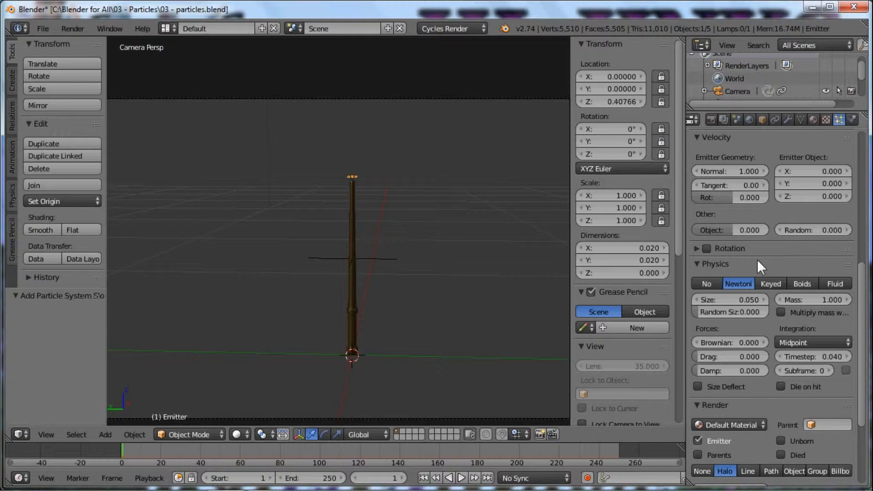
pyautogui.scroll(-6, 759, 259)
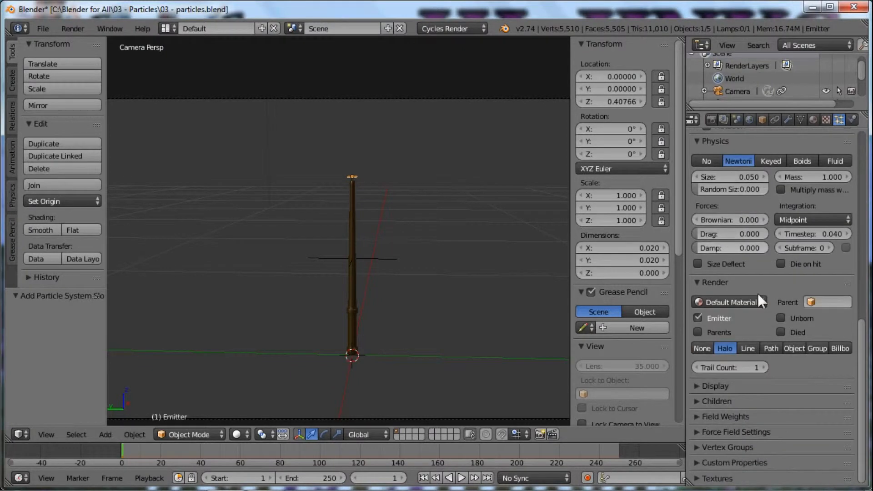
pyautogui.scroll(15, 747, 291)
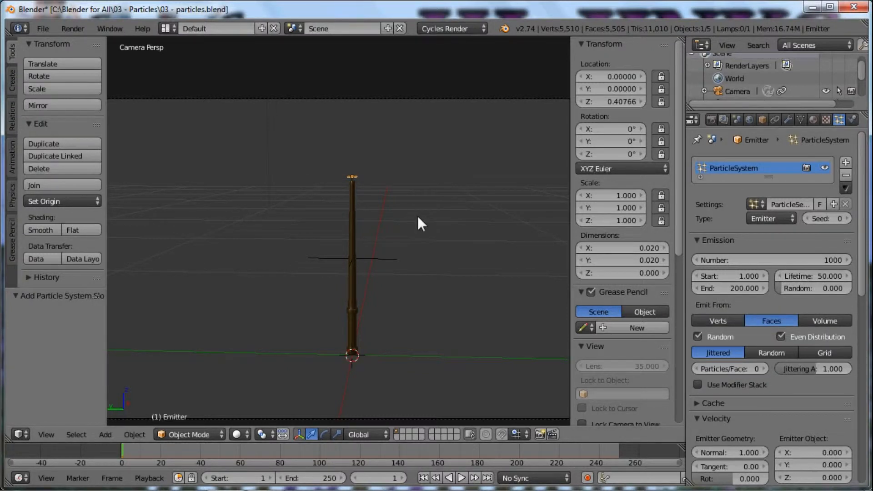
pyautogui.scroll(-5, 810, 303)
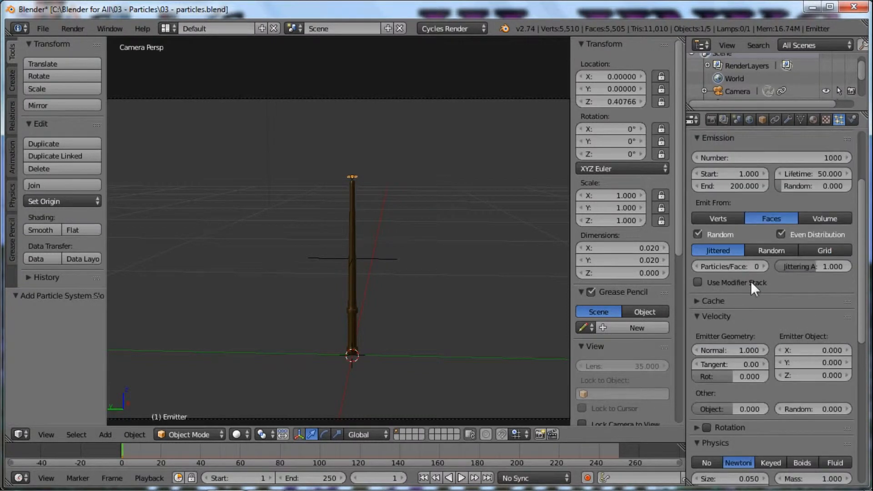
pyautogui.scroll(3, 751, 281)
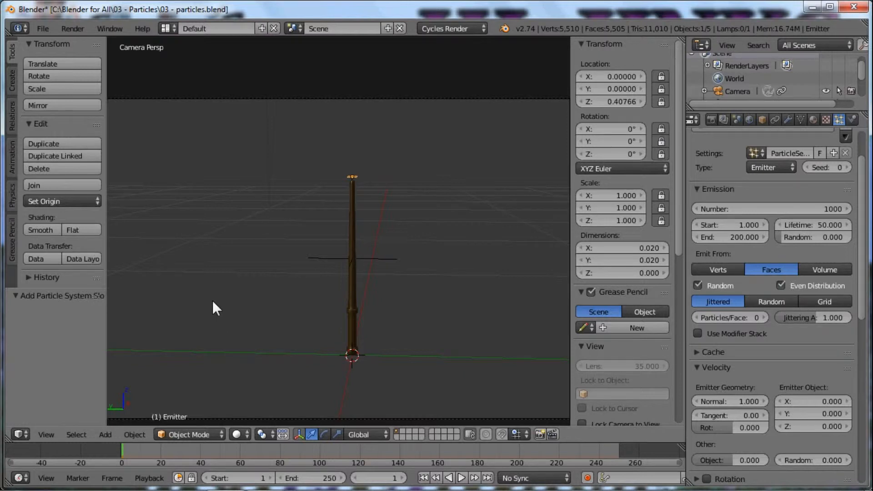
# Step forward through the animation frames to examine how particles leave the wand's tip
pyautogui.press('Right')
pyautogui.press('Right')
pyautogui.press('Right')
pyautogui.press('Right')
pyautogui.press('Right')
pyautogui.press('Right')
pyautogui.press('Right')
pyautogui.press('Right')
pyautogui.press('Right')
pyautogui.press('Right')
pyautogui.press('Right')
pyautogui.press('Right')
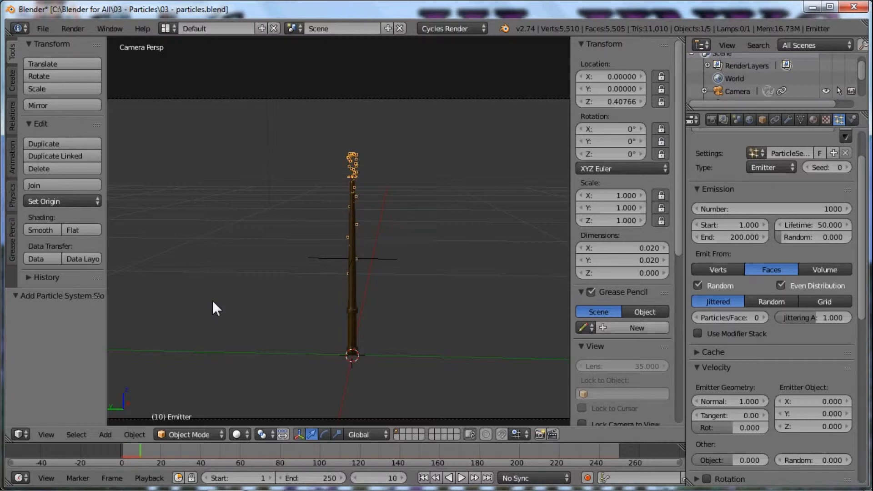
pyautogui.press('Right')
pyautogui.press('Right')
pyautogui.press('Right')
pyautogui.press('Right')
pyautogui.press('Right')
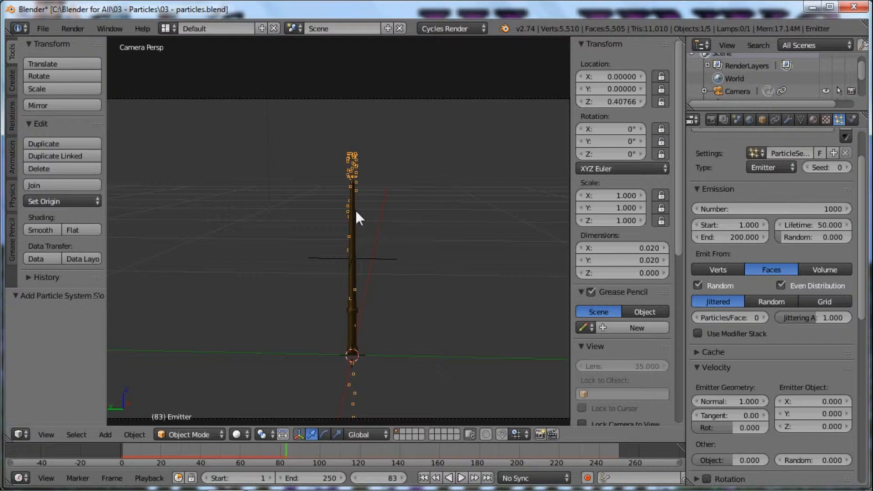
# Rotate the wand about -42.8° around the global X axis and replay the animation from the first frame
pyautogui.rightClick(354, 300)
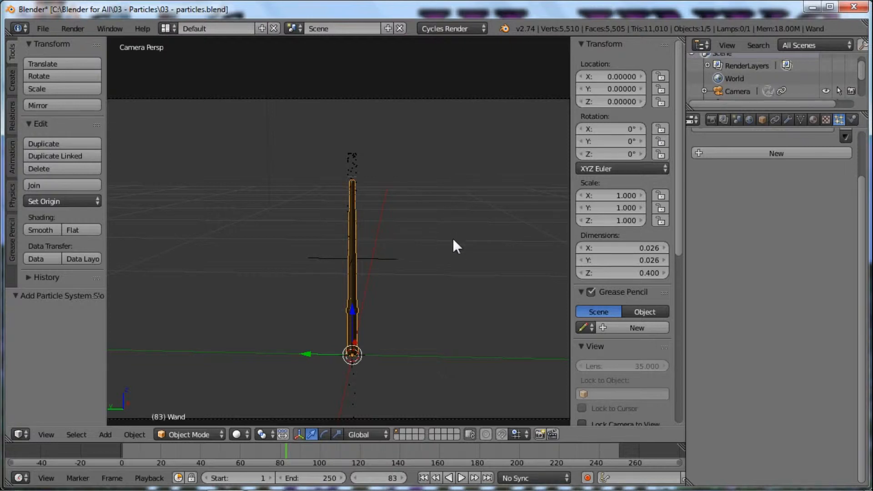
pyautogui.press('r')
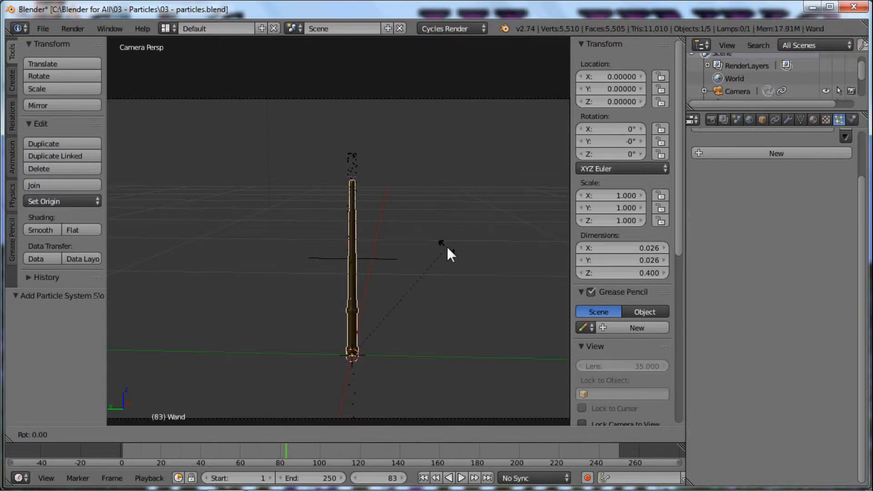
pyautogui.press('x')
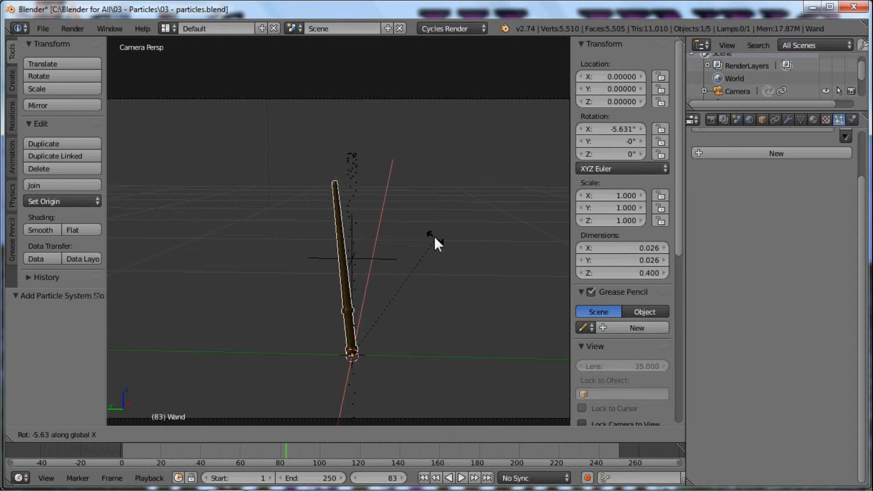
pyautogui.click(352, 180)
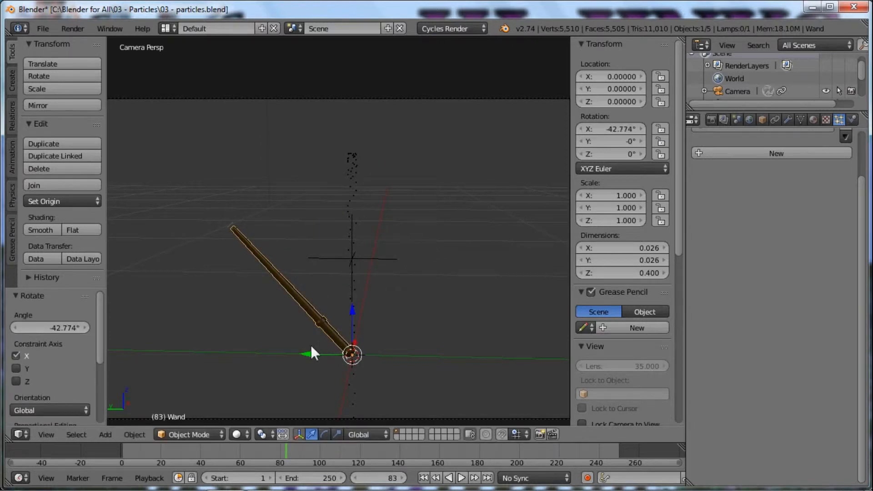
pyautogui.scroll(-2, 368, 268)
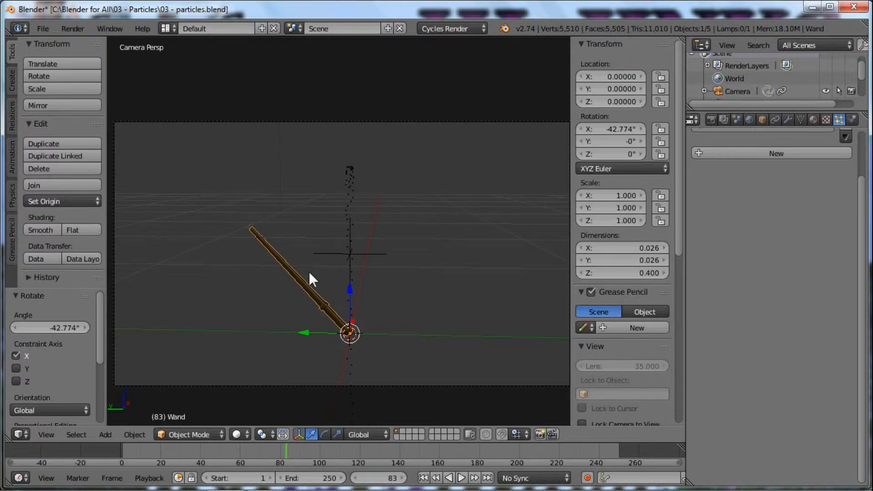
pyautogui.hotkey('shift', 'Left')
pyautogui.hotkey('alt', 'a')
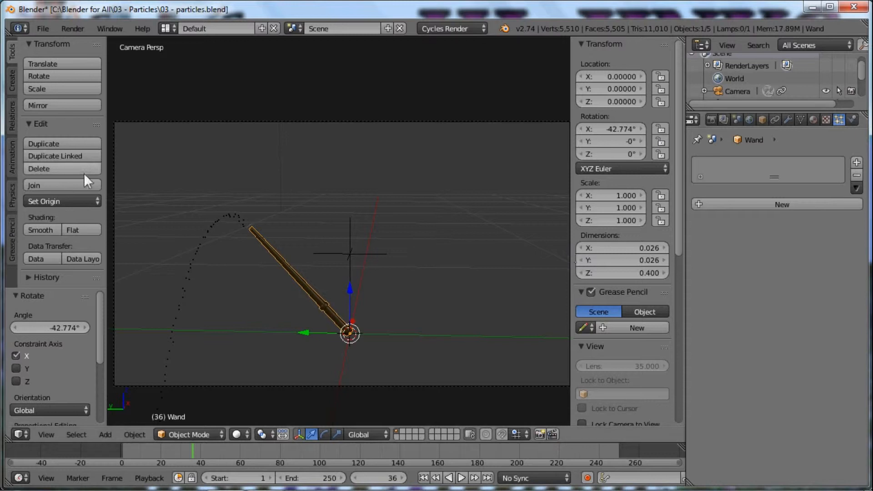
# Lower the gravity field weight of the emitter plane's particle system to about 0.179 and replay the animation from the first frame
pyautogui.rightClick(251, 227)
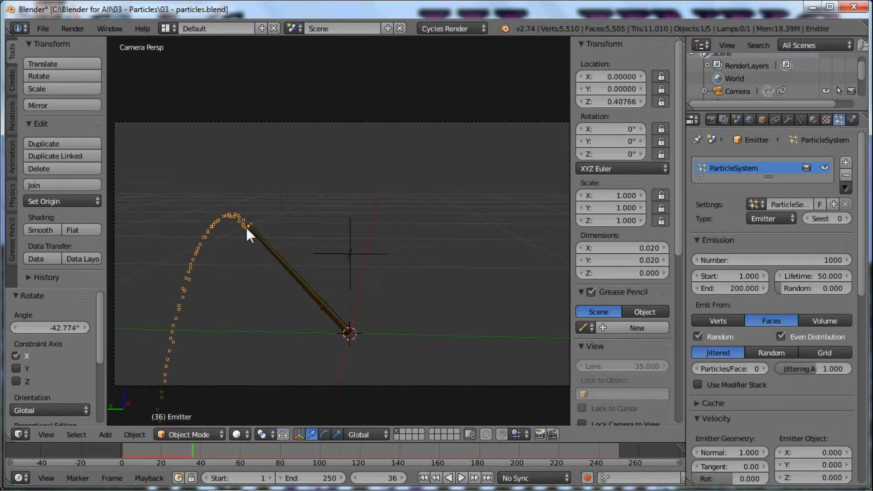
pyautogui.scroll(-10, 767, 303)
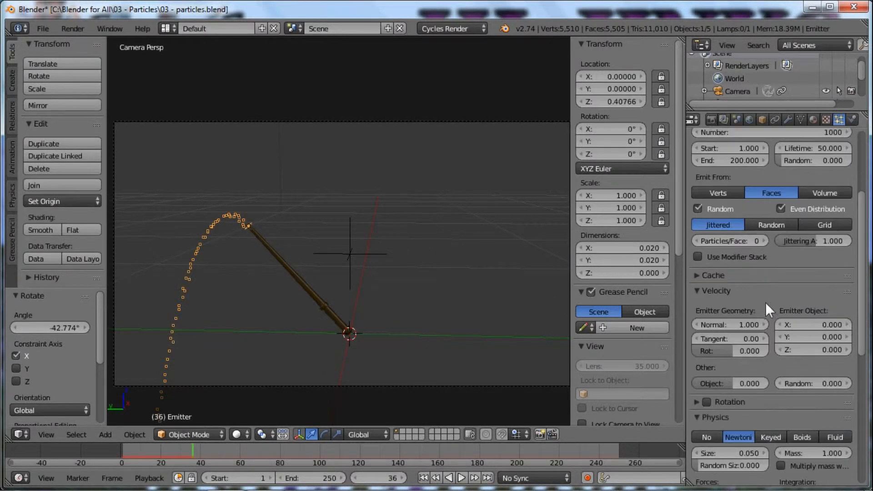
pyautogui.scroll(-5, 756, 269)
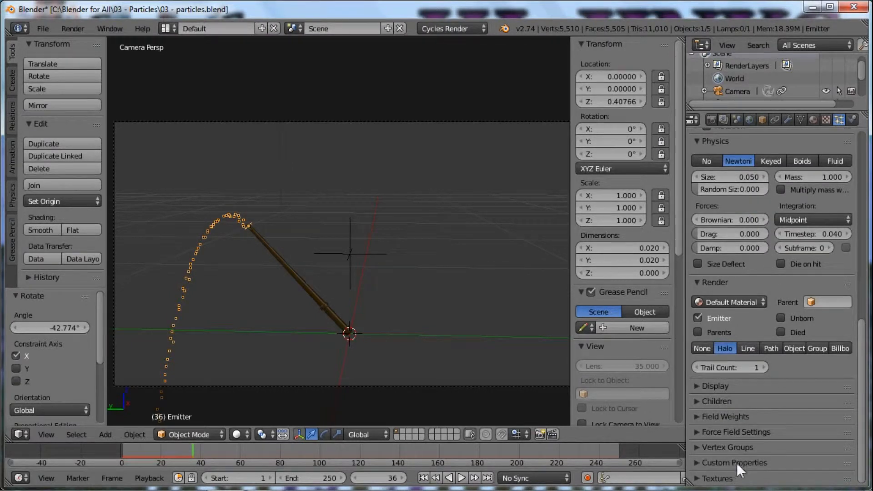
pyautogui.click(696, 415)
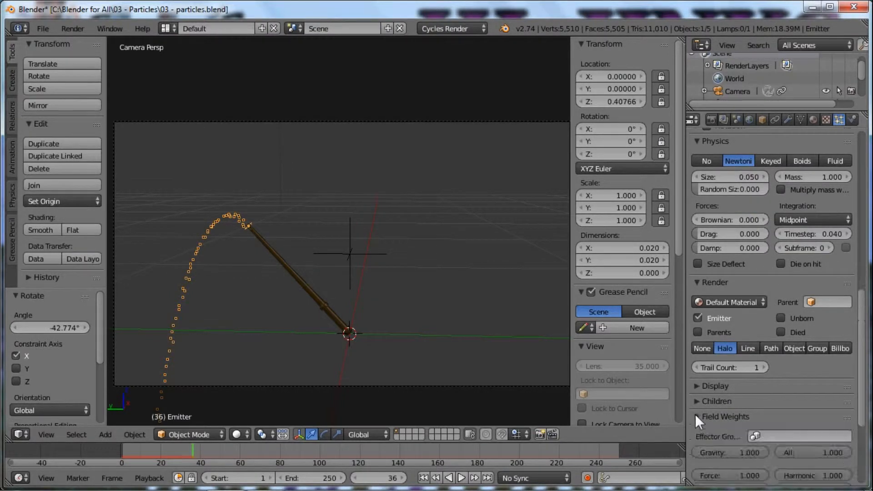
pyautogui.scroll(-4, 716, 384)
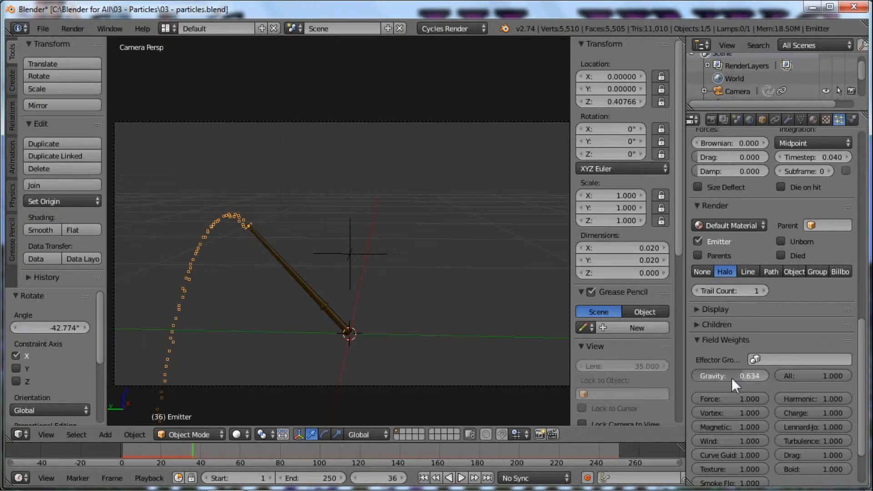
pyautogui.moveTo(722, 380); pyautogui.dragTo(705, 379)
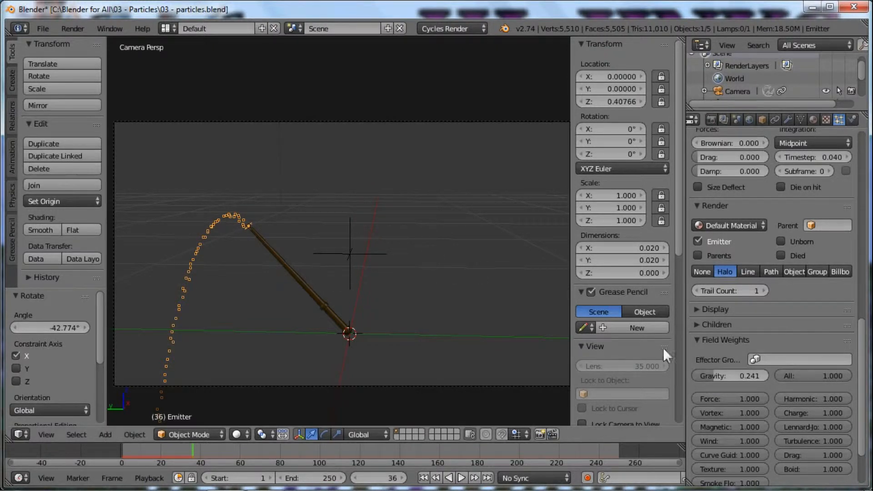
pyautogui.moveTo(708, 375); pyautogui.dragTo(704, 374)
pyautogui.hotkey('shift', 'Left')
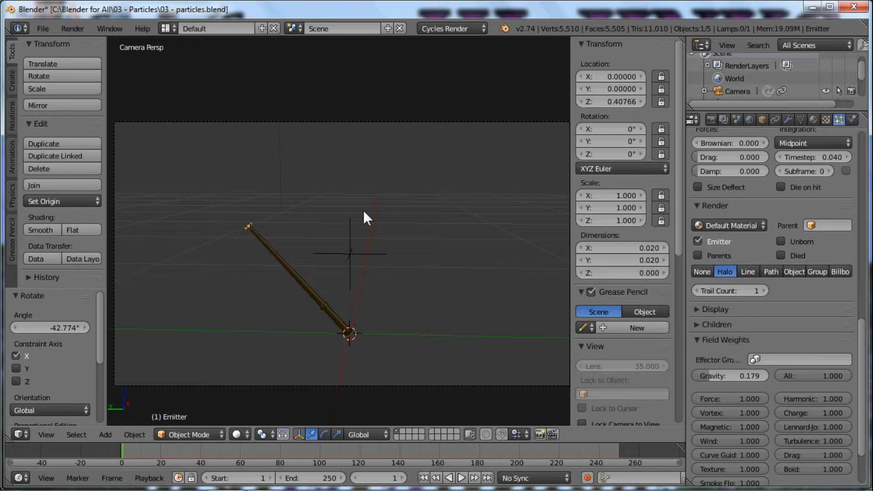
pyautogui.hotkey('alt', 'a')
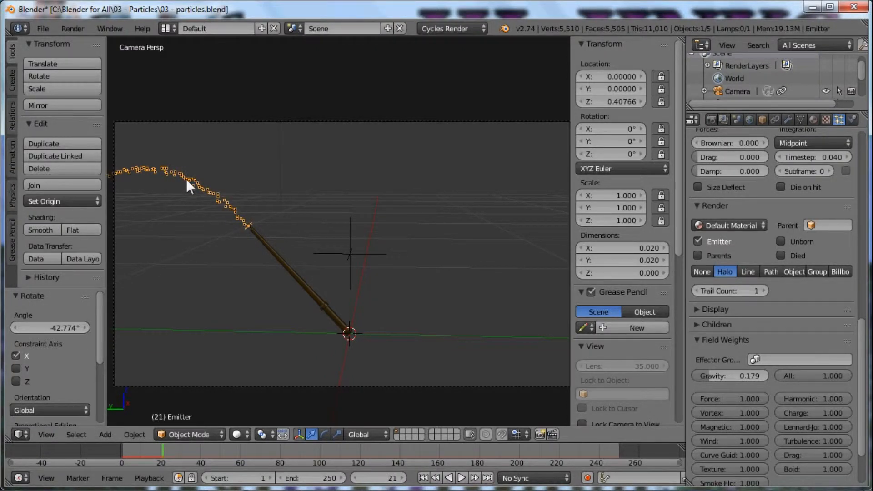
# Move the wand about -0.498 along the Y axis
pyautogui.rightClick(308, 289)
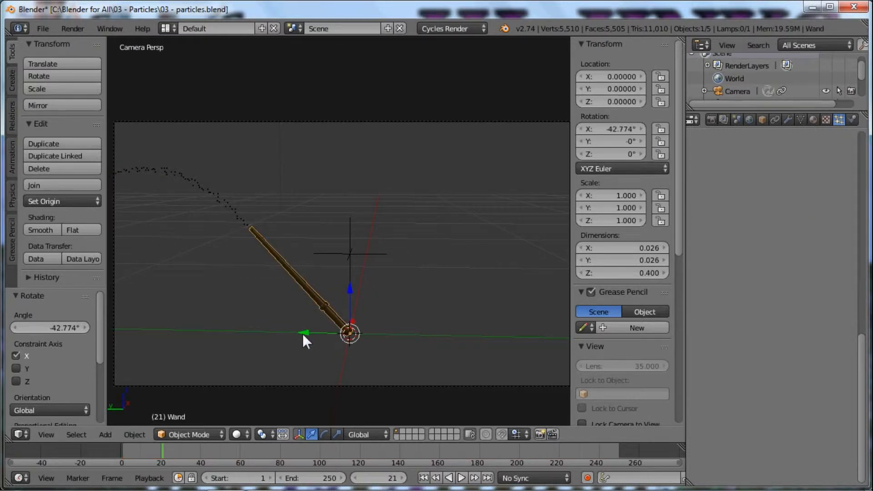
pyautogui.moveTo(302, 334); pyautogui.dragTo(498, 351)
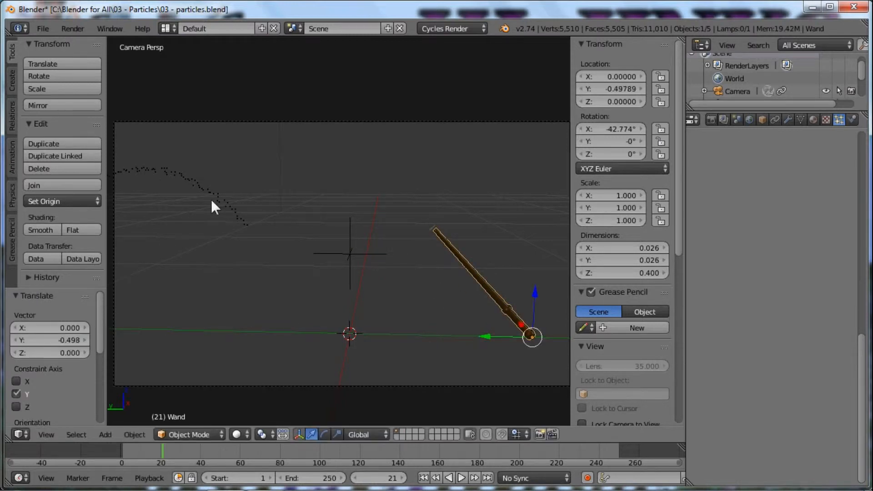
pyautogui.scroll(2, 458, 263)
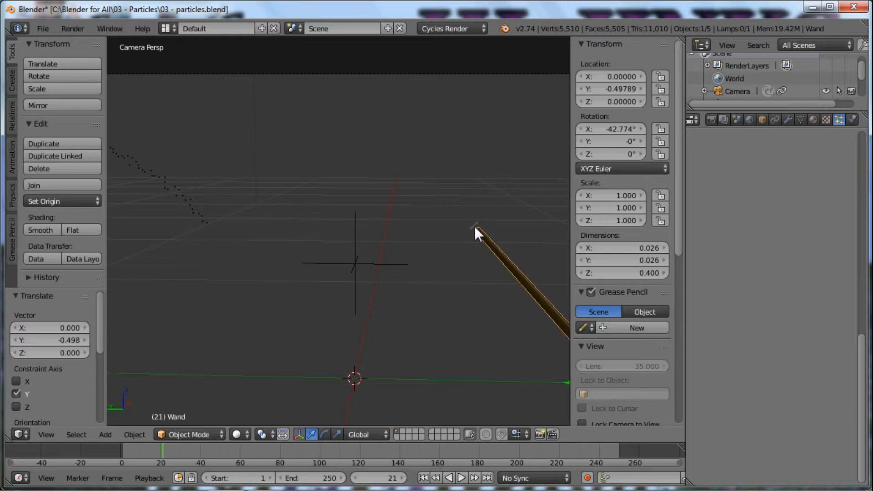
# Return to the first frame and step forward through the frames to examine the particle arc from the moved wand
pyautogui.hotkey('shift', 'Left')
pyautogui.press('Right')
pyautogui.press('Right')
pyautogui.press('Right')
pyautogui.press('Right')
pyautogui.press('Right')
pyautogui.press('Right')
pyautogui.press('Right')
pyautogui.press('Right')
pyautogui.press('Right')
pyautogui.press('Right')
pyautogui.press('Right')
pyautogui.press('Right')
pyautogui.press('Right')
pyautogui.press('Right')
pyautogui.press('Right')
pyautogui.press('Right')
pyautogui.press('Right')
pyautogui.press('Right')
pyautogui.press('Right')
pyautogui.press('Right')
pyautogui.press('Right')
pyautogui.press('Right')
pyautogui.press('Right')
pyautogui.press('Right')
pyautogui.press('Right')
pyautogui.press('Right')
pyautogui.press('Right')
pyautogui.press('Right')
pyautogui.press('Right')
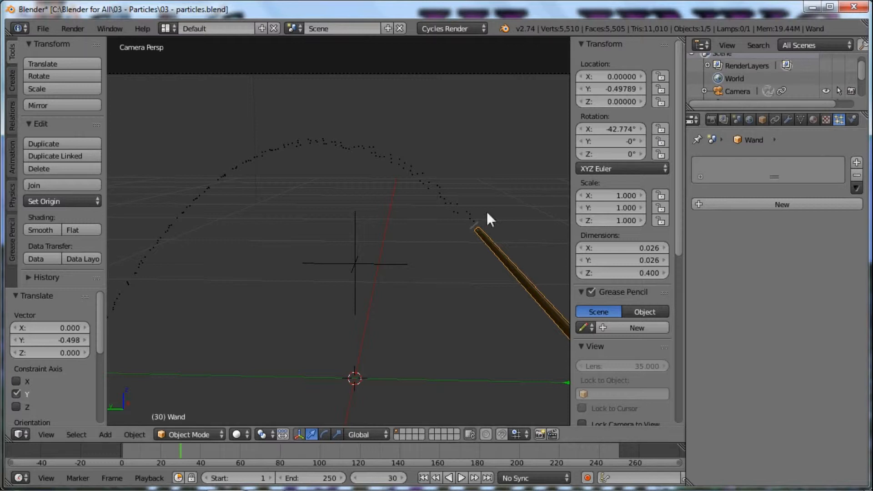
# Try a particle lifetime of 10 on the emitter plane and replay the animation from the first frame
pyautogui.rightClick(472, 224)
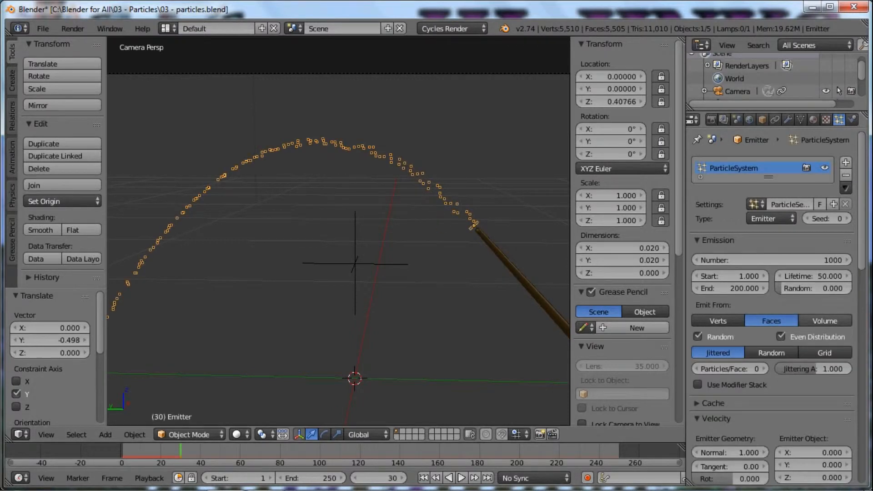
pyautogui.click(749, 259)
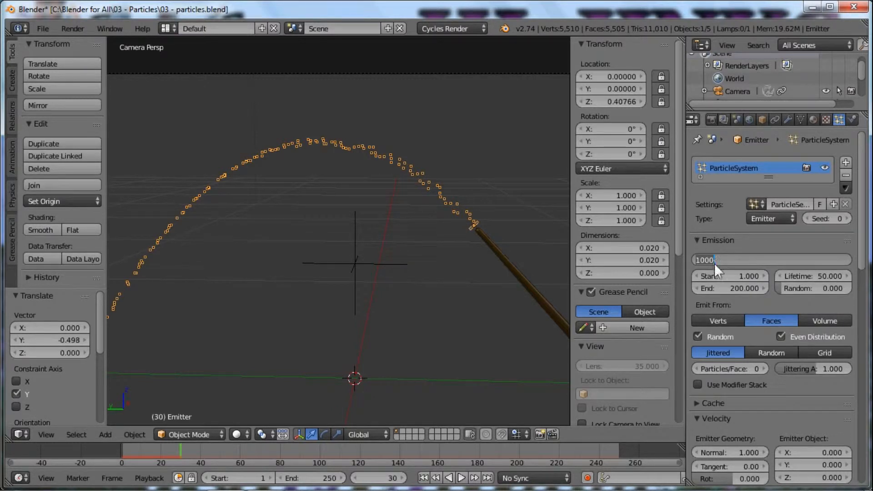
pyautogui.press('Return')
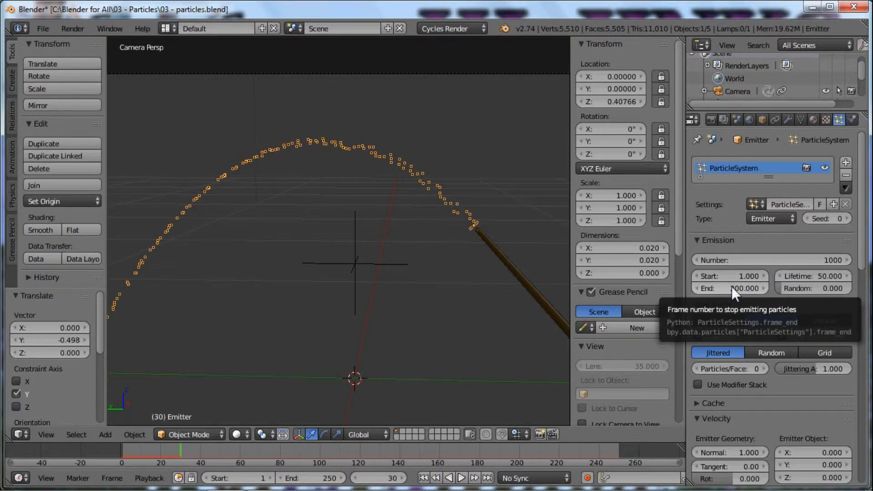
pyautogui.click(821, 273)
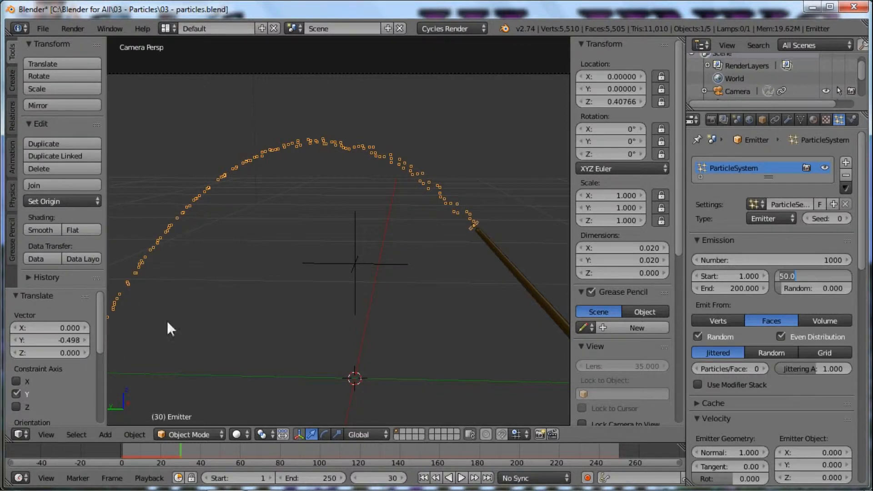
pyautogui.write('10')
pyautogui.press('Return')
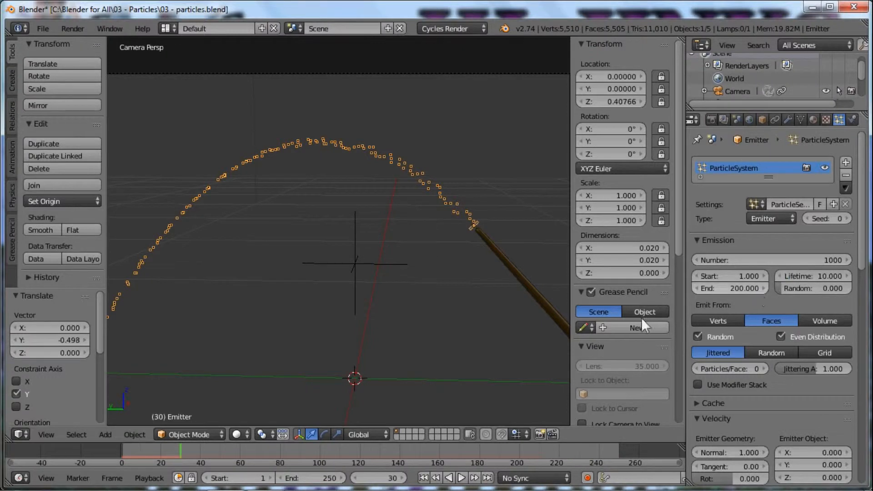
pyautogui.hotkey('shift', 'Left')
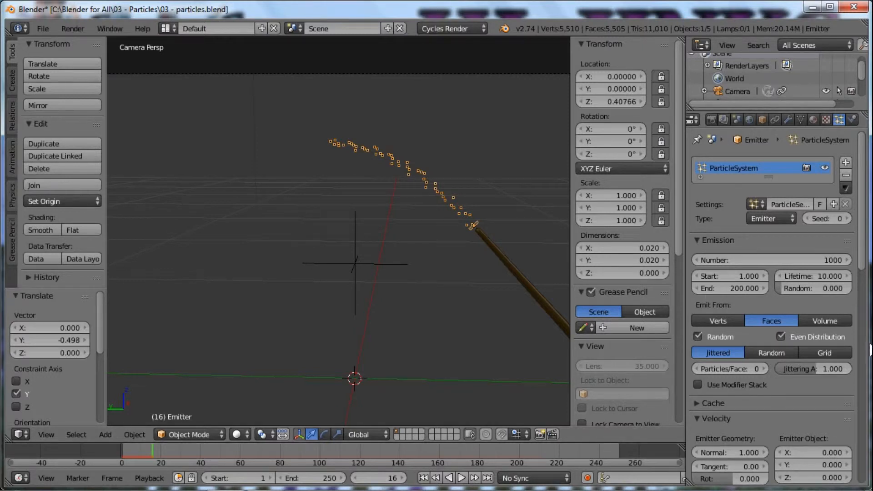
# Set the lifetime of the emitter plane's particles to 25
pyautogui.click(816, 273)
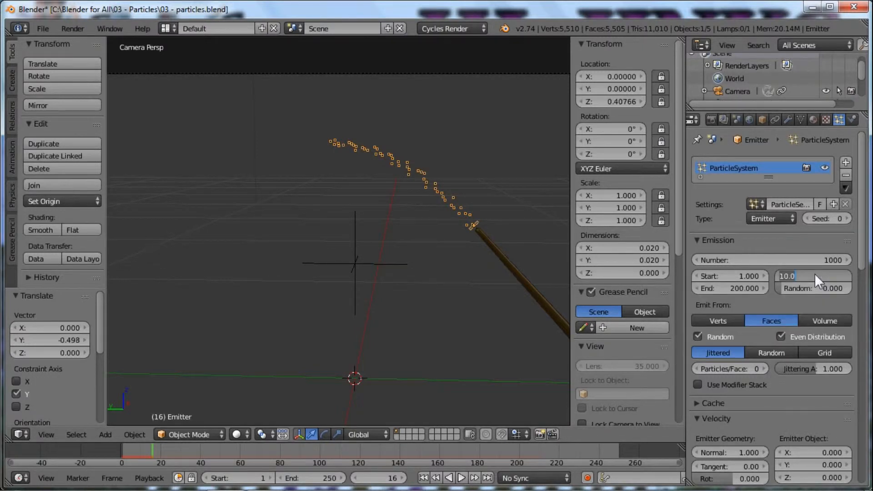
pyautogui.write('25')
pyautogui.press('Return')
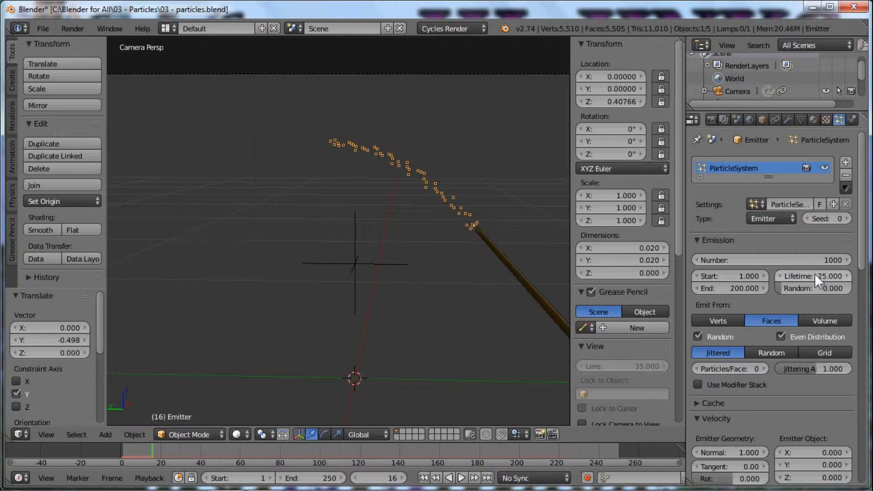
# Replay the particle animation from the first frame and try a lifetime randomness of 0.384
pyautogui.hotkey('shift', 'Left')
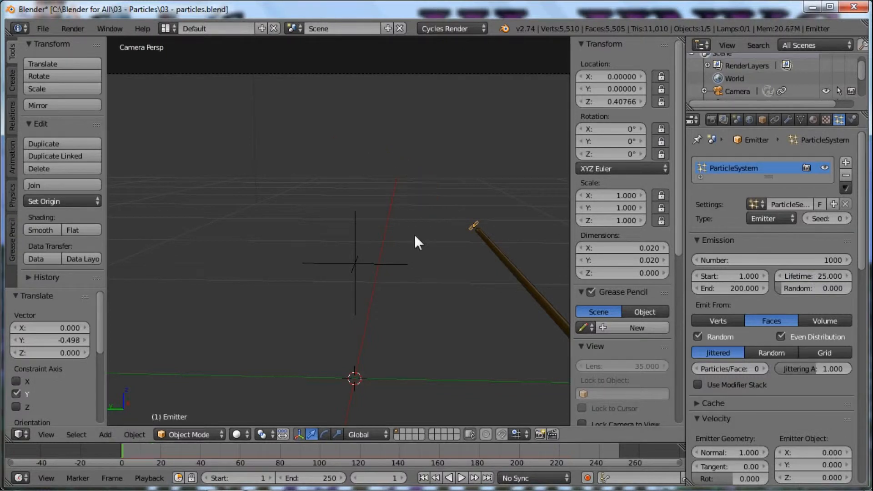
pyautogui.hotkey('alt', 'a')
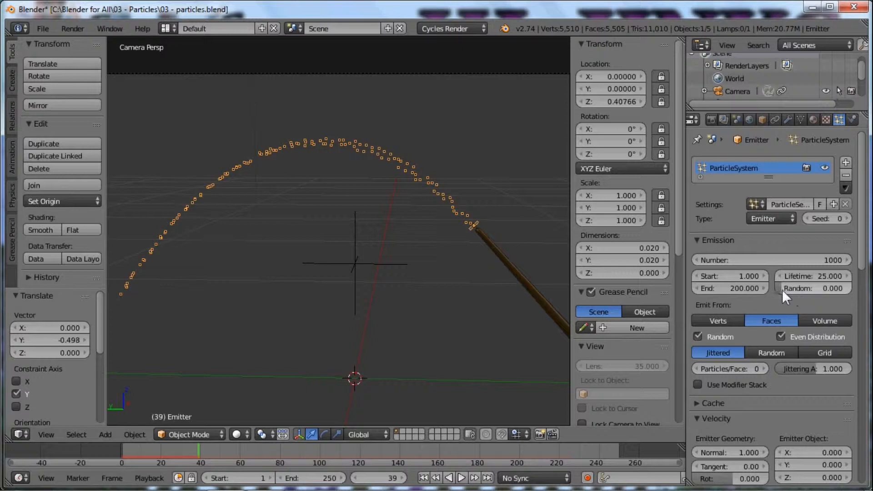
pyautogui.moveTo(779, 289); pyautogui.dragTo(809, 286)
pyautogui.hotkey('shift', 'Left')
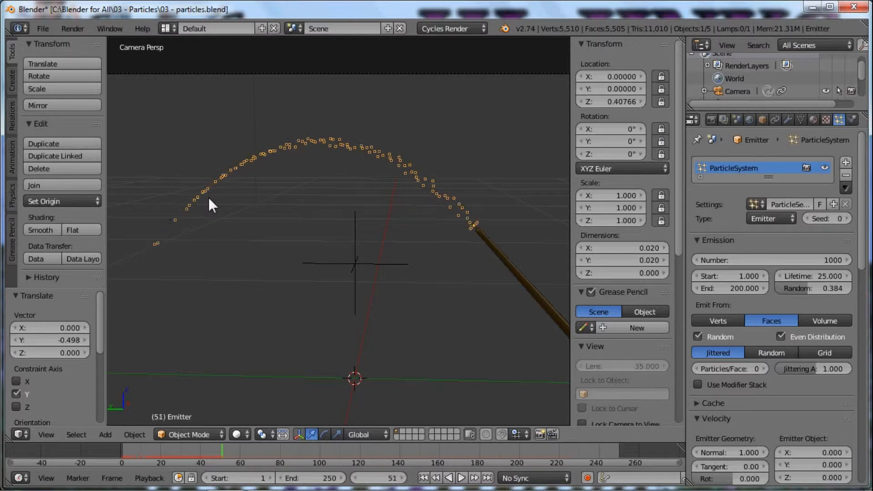
# Set the particle lifetime randomness to 0.679 and the emission distribution over the faces to Random
pyautogui.moveTo(801, 292); pyautogui.dragTo(821, 287)
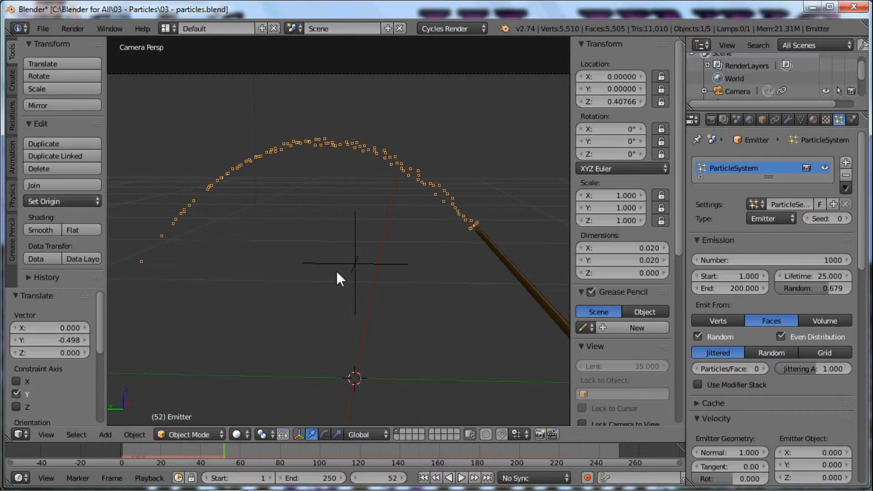
pyautogui.hotkey('shift', 'Left')
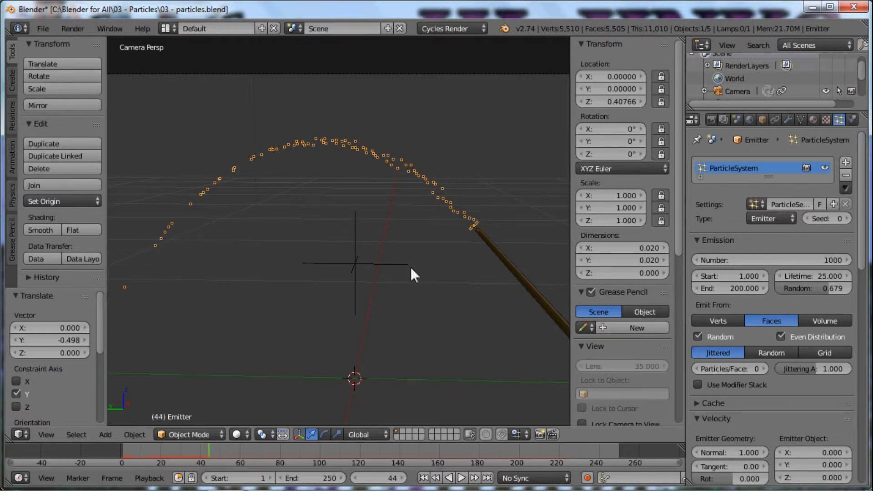
pyautogui.scroll(-6, 778, 293)
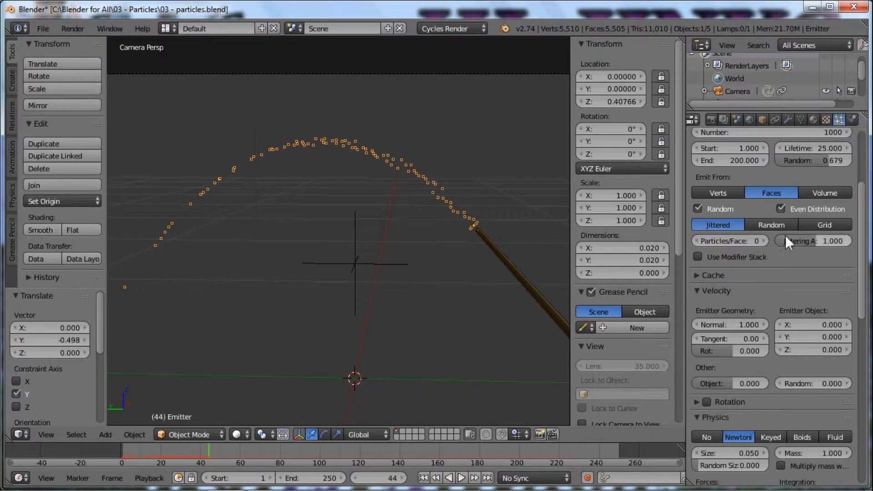
pyautogui.click(775, 224)
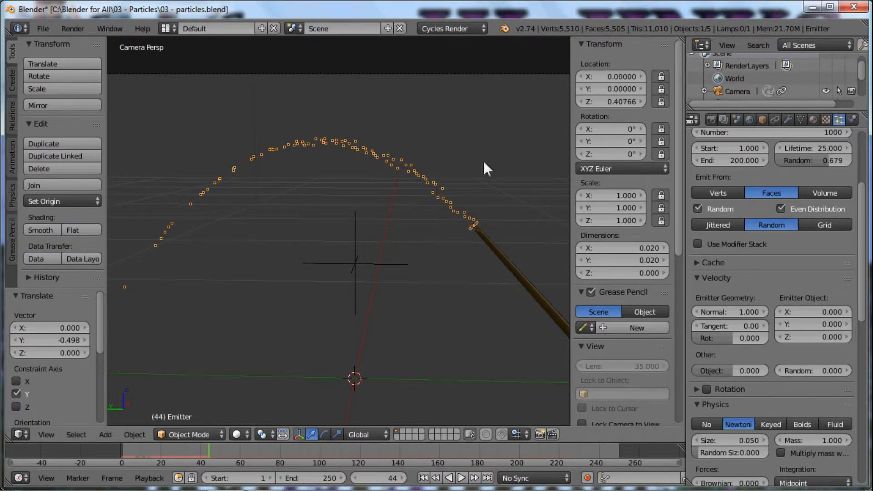
# Try a normal emission velocity of 2 on the particle system and replay the animation from the first frame
pyautogui.click(727, 311)
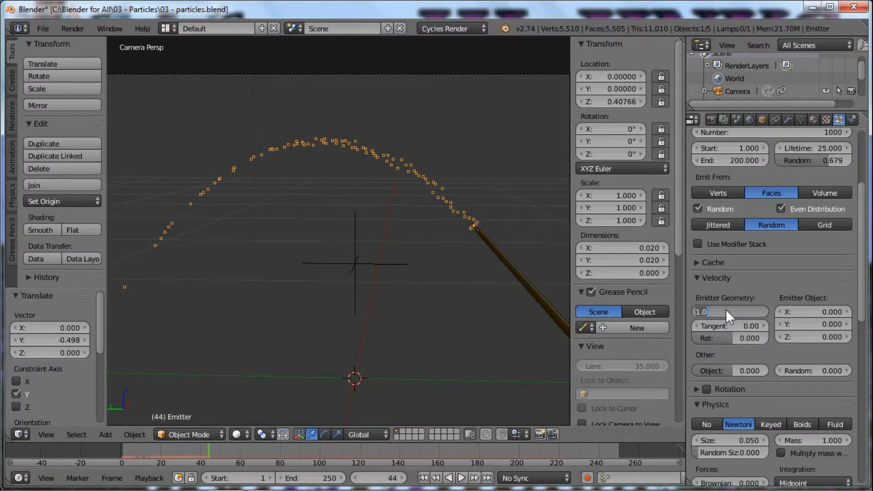
pyautogui.write('2')
pyautogui.press('Return')
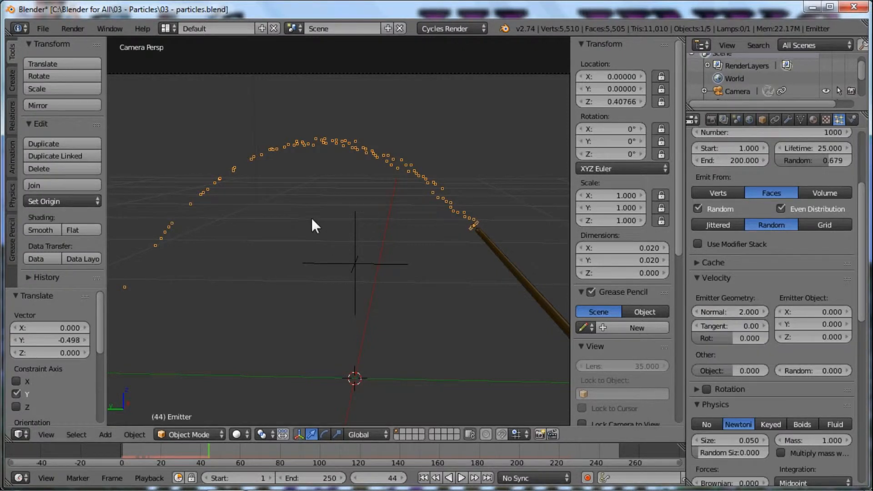
pyautogui.hotkey('shift', 'Left')
pyautogui.hotkey('alt', 'a')
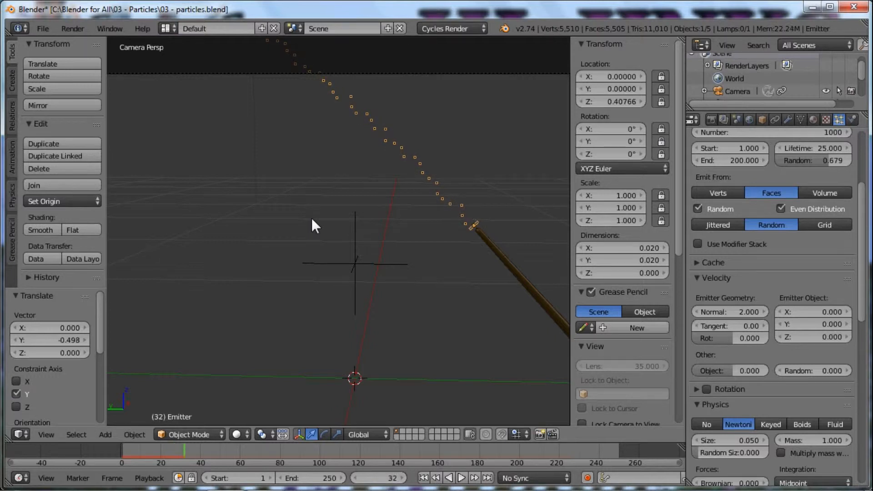
# Return to the first frame and set the particles' normal emission velocity back to 1
pyautogui.hotkey('shift', 'Left')
pyautogui.click(746, 312)
pyautogui.write('1')
pyautogui.press('Return')
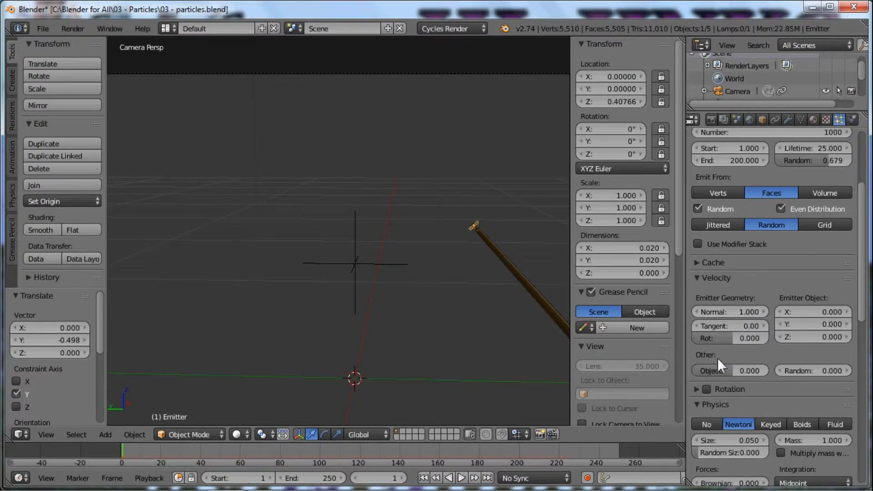
# Set the particles' velocity rotation to 0.482 and random velocity to 0.520, and replay the animation from the start
pyautogui.moveTo(725, 337); pyautogui.dragTo(747, 338)
pyautogui.moveTo(818, 372); pyautogui.dragTo(834, 372)
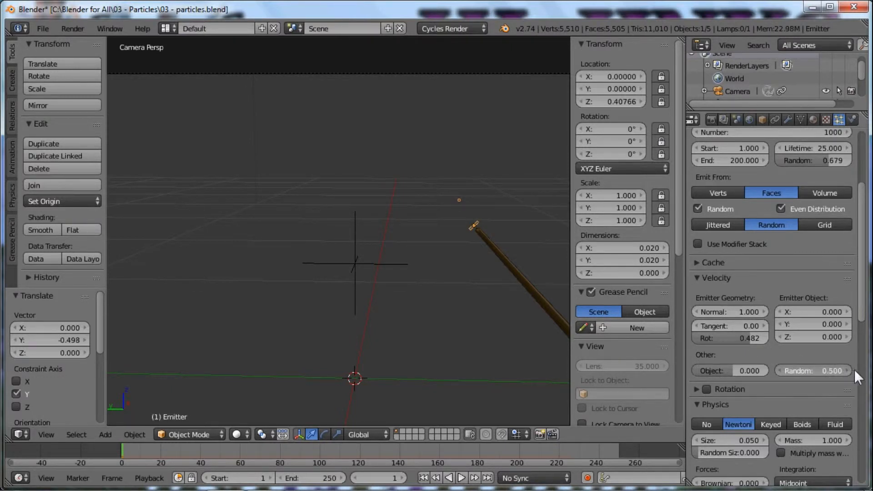
pyautogui.click(849, 371)
pyautogui.press('Left')
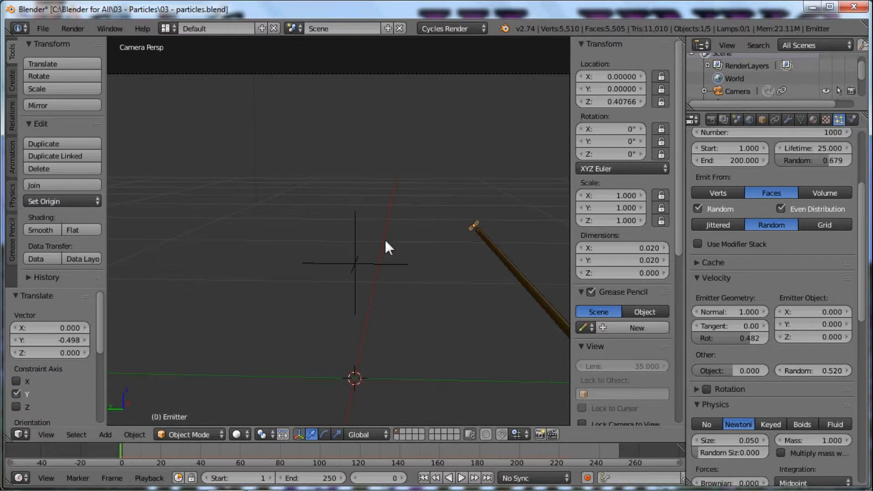
pyautogui.hotkey('alt', 'a')
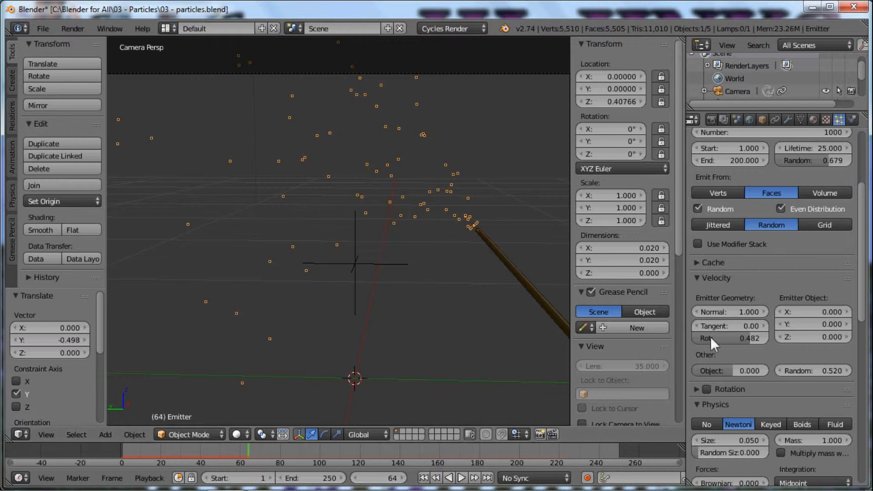
# Set the particles' random velocity to 0.220 and replay the animation from the first frame
pyautogui.moveTo(828, 369)
pyautogui.mouseDown()
pyautogui.moveTo(800, 379)
pyautogui.moveTo(840, 372)
pyautogui.mouseUp()
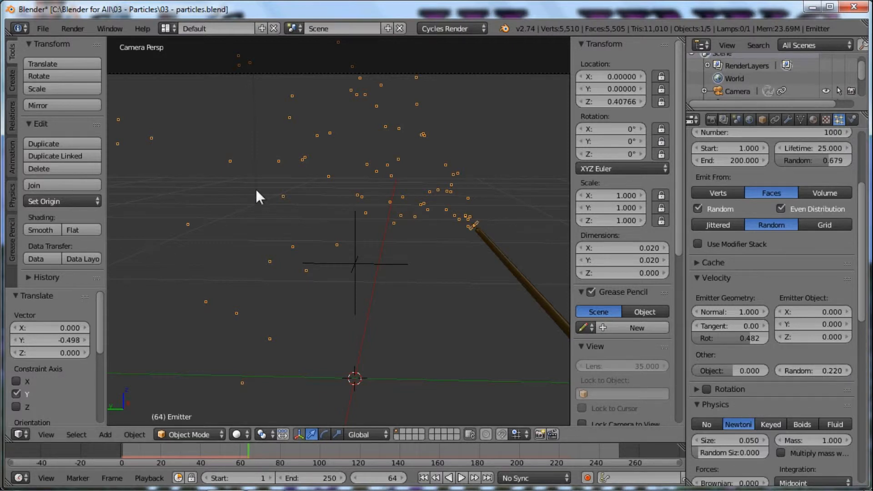
pyautogui.hotkey('shift', 'Left')
pyautogui.hotkey('alt', 'a')
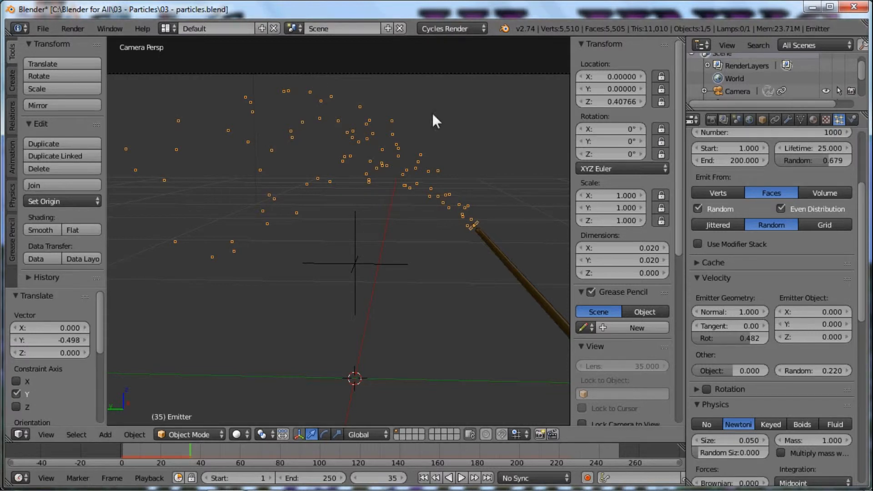
# Preview the camera view in rendered shading and render the current frame to check the wand and particles
pyautogui.hotkey('shift', 'z')
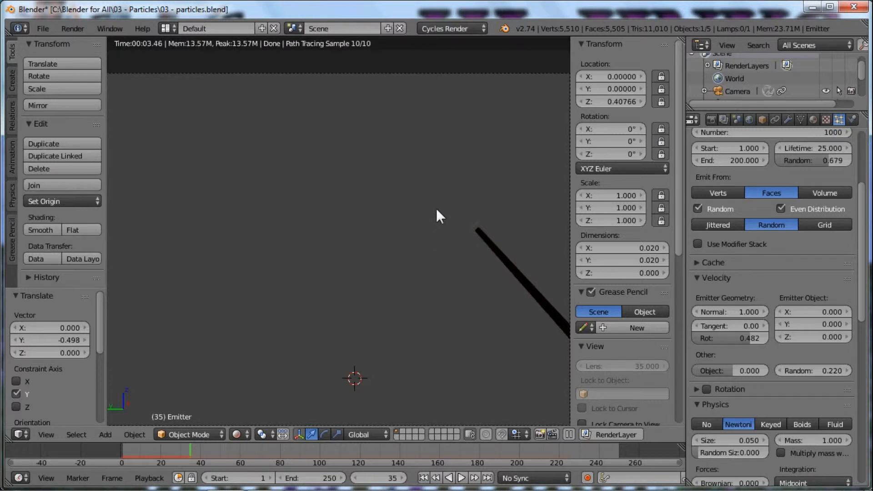
pyautogui.hotkey('shift', 'z')
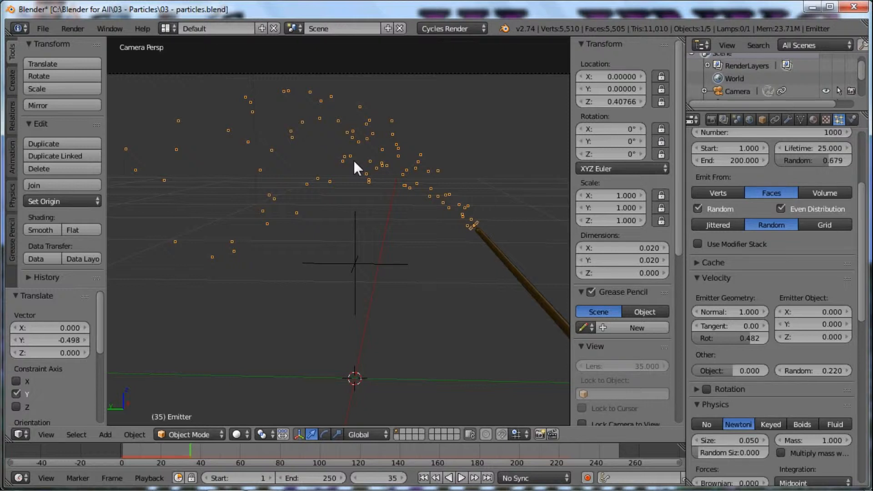
pyautogui.press('F12')
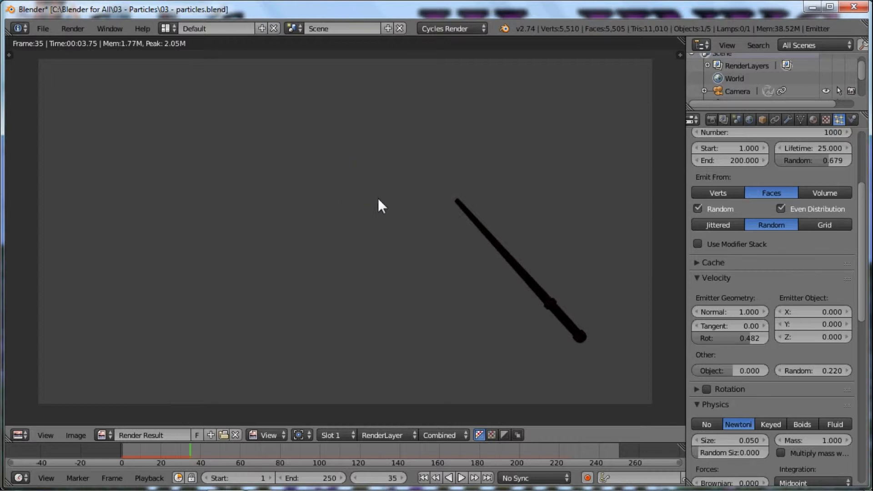
pyautogui.press('Escape')
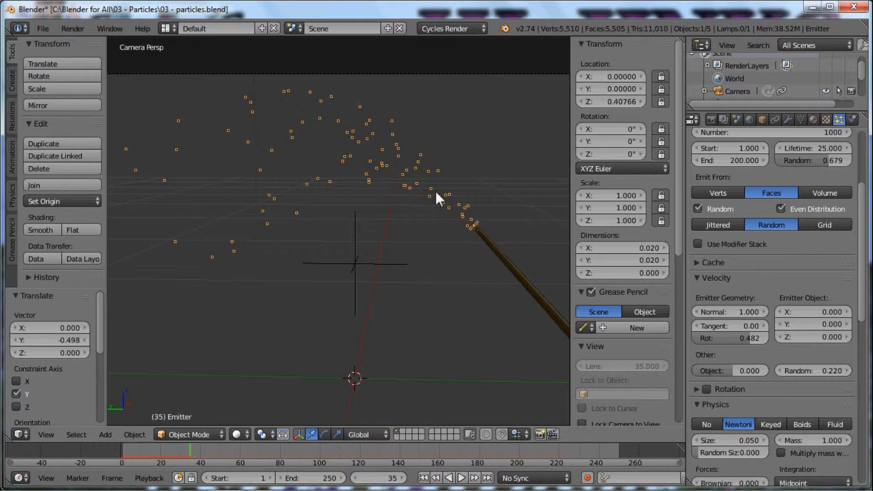
# Examine the particle render settings and a close-up rendered preview of the emitter plane at the wand's tip
pyautogui.scroll(-4, 721, 239)
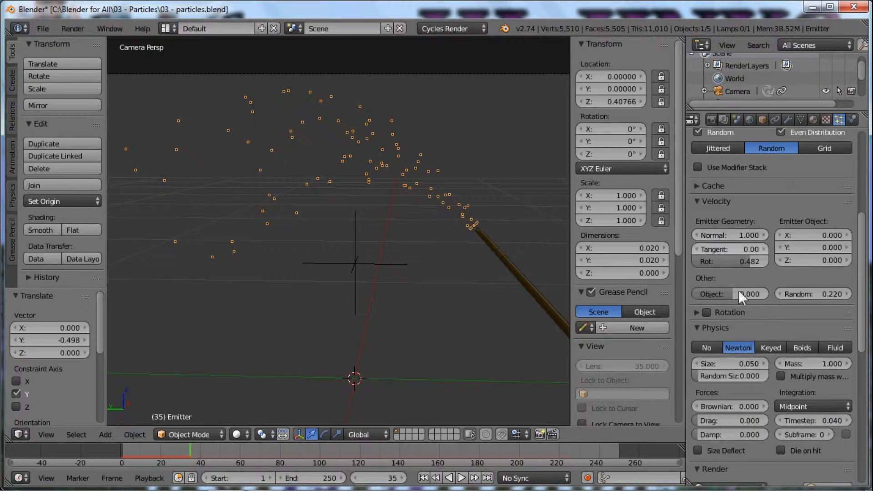
pyautogui.scroll(-7, 726, 319)
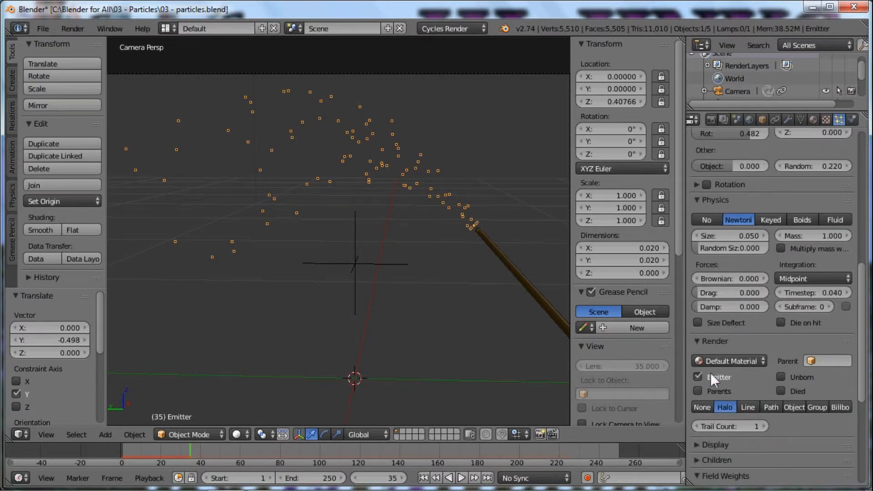
pyautogui.scroll(-3, 728, 357)
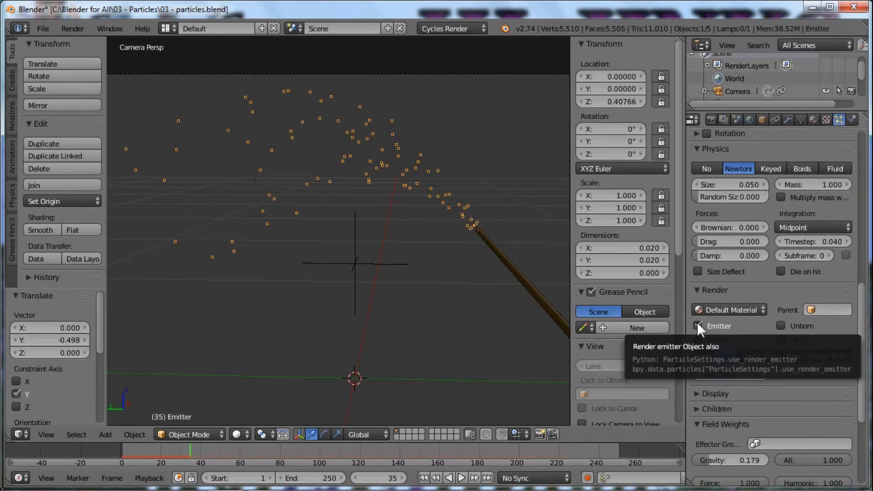
pyautogui.scroll(3, 474, 231)
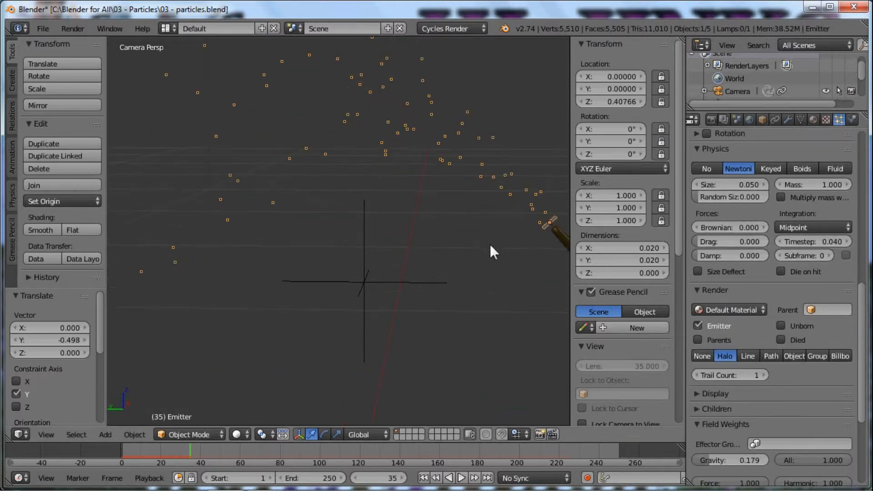
pyautogui.keyDown('shift'); pyautogui.moveTo(490, 244); pyautogui.dragTo(359, 208, button='middle'); pyautogui.keyUp('shift')
pyautogui.scroll(1, 429, 202)
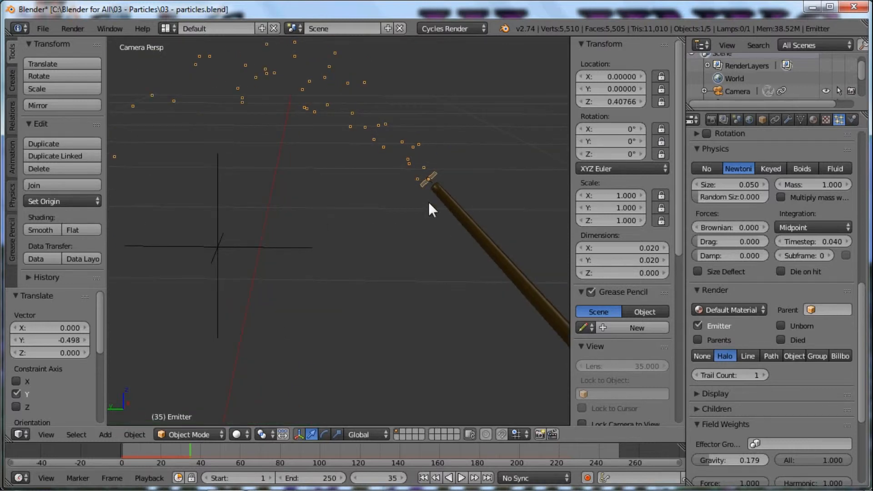
pyautogui.hotkey('shift', 'z')
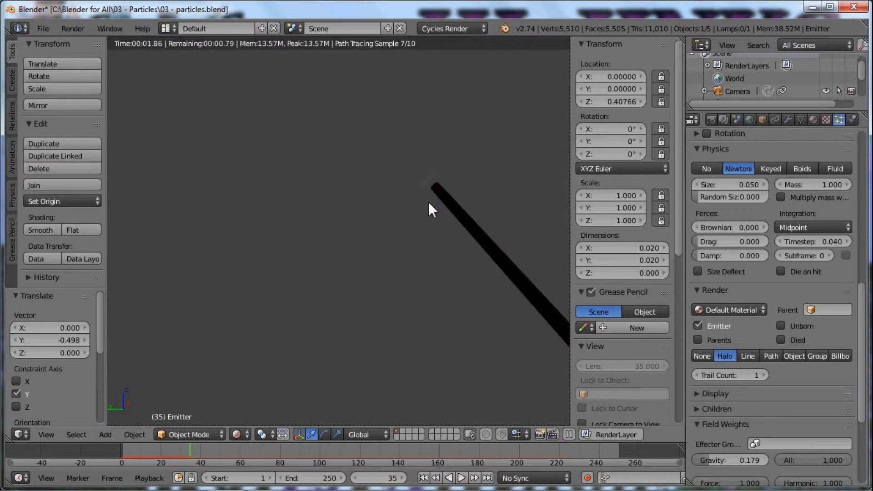
pyautogui.hotkey('shift', 'z')
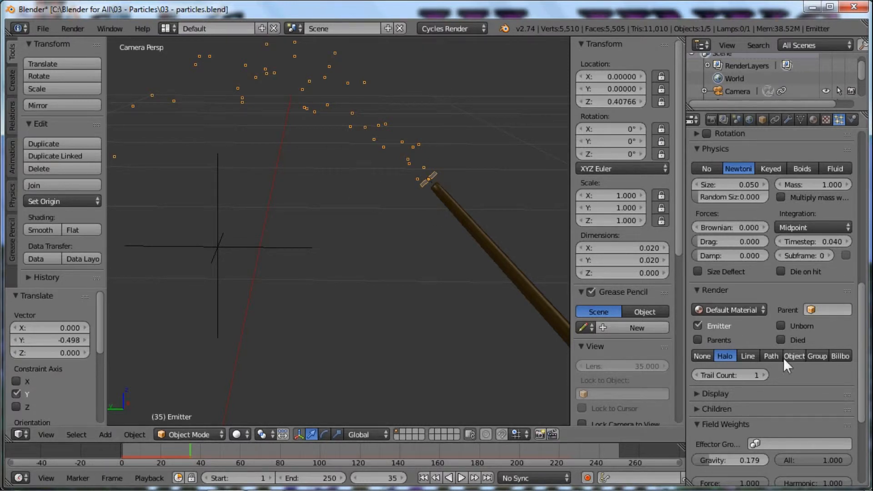
# Exclude the emitter plane from the particle system's render and render the current frame
pyautogui.click(699, 326)
pyautogui.press('F12')
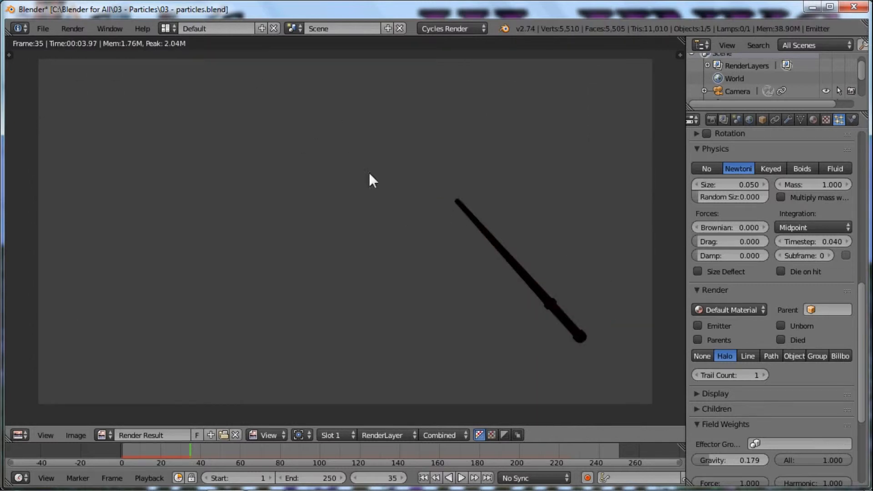
pyautogui.press('Escape')
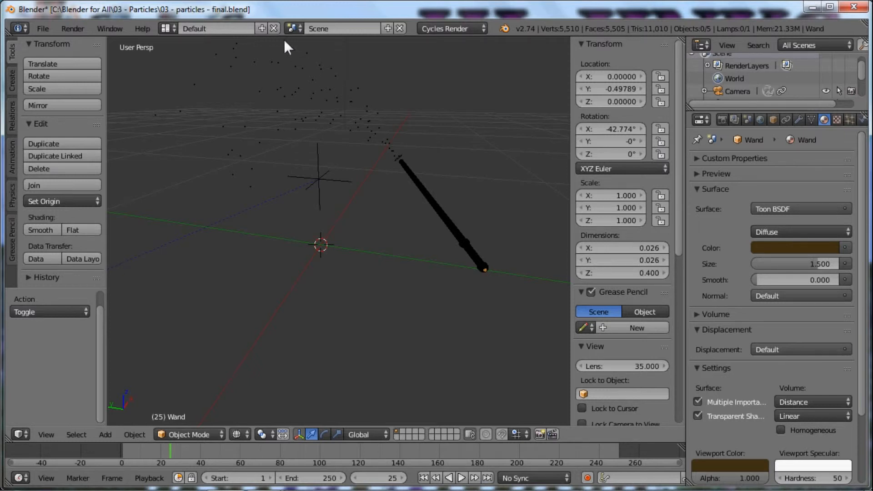
# Add a new empty scene and name it Particles
pyautogui.click(292, 28)
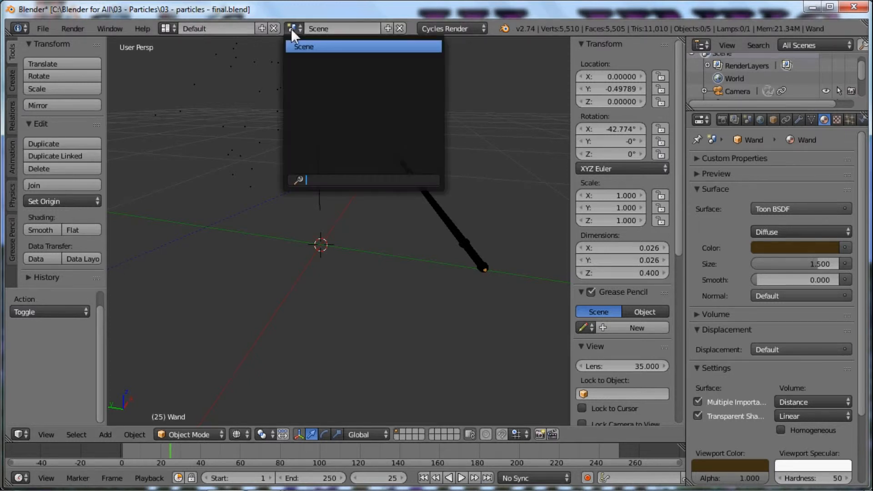
pyautogui.click(293, 23)
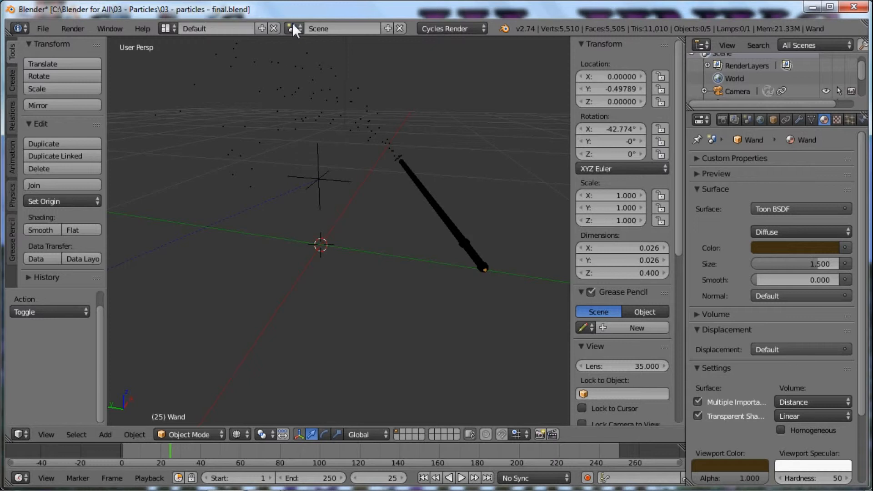
pyautogui.click(387, 29)
pyautogui.click(356, 53)
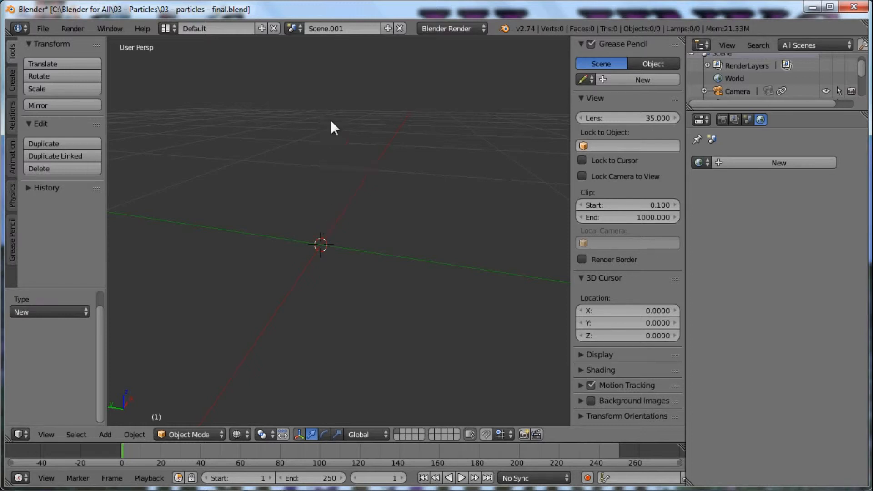
pyautogui.click(356, 26)
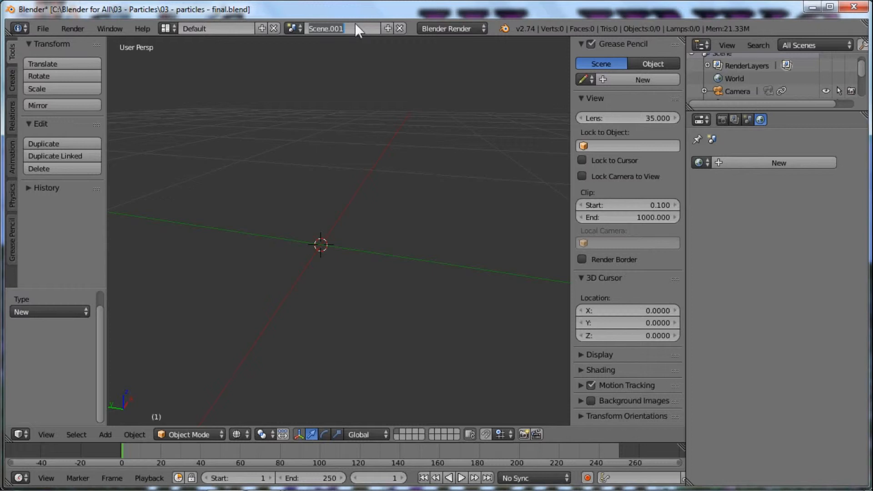
pyautogui.write('Particles')
pyautogui.press('Return')
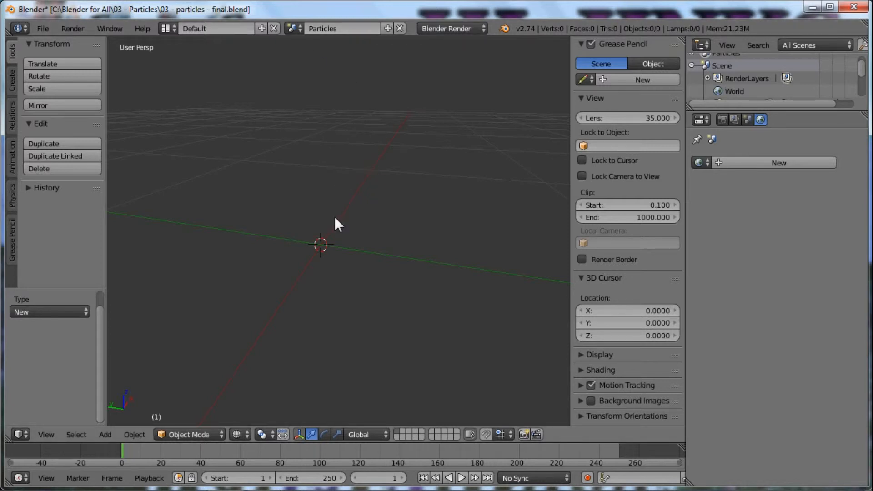
# Add a UV sphere with size 0.010 at the origin of the Particles scene
pyautogui.hotkey('shift', 'a')
pyautogui.moveTo(322, 219)
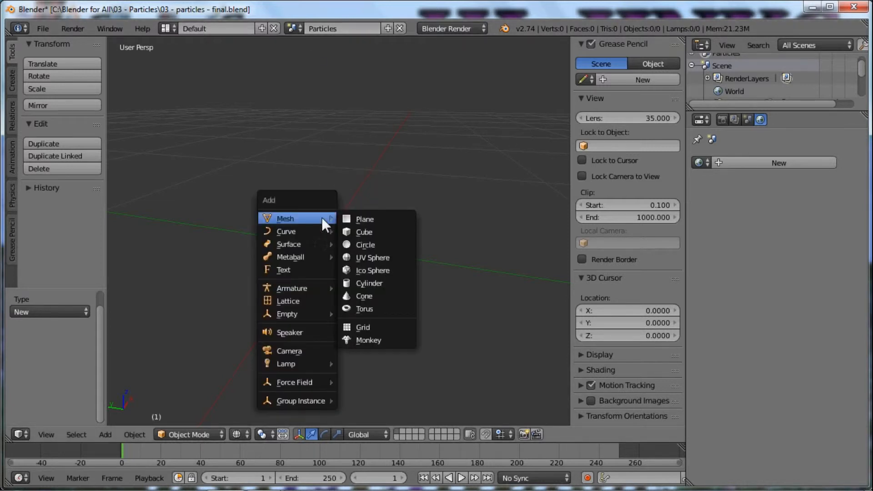
pyautogui.click(379, 259)
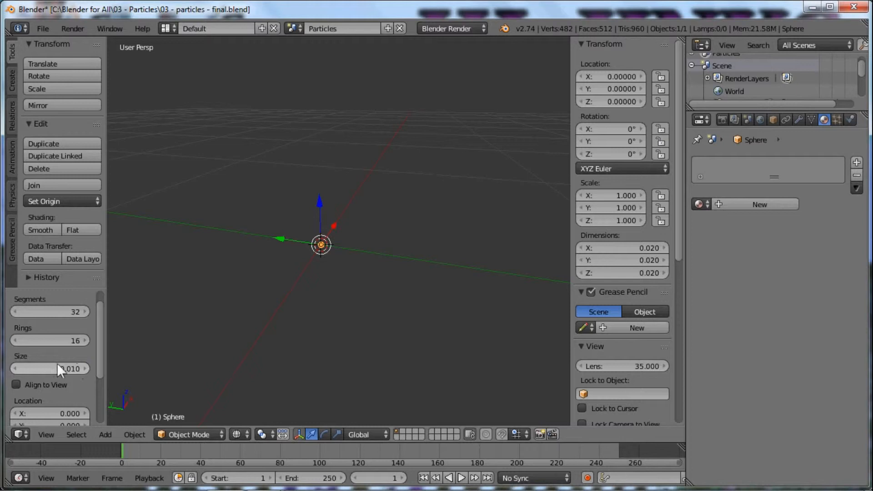
pyautogui.scroll(5, 301, 224)
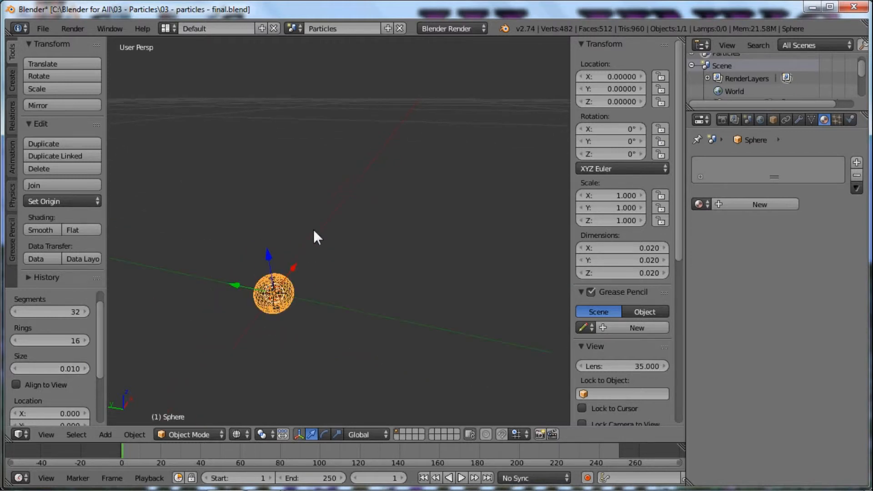
pyautogui.keyDown('shift'); pyautogui.moveTo(288, 277); pyautogui.dragTo(392, 194, button='middle'); pyautogui.keyUp('shift')
pyautogui.scroll(-5, 371, 240)
pyautogui.scroll(6, 366, 232)
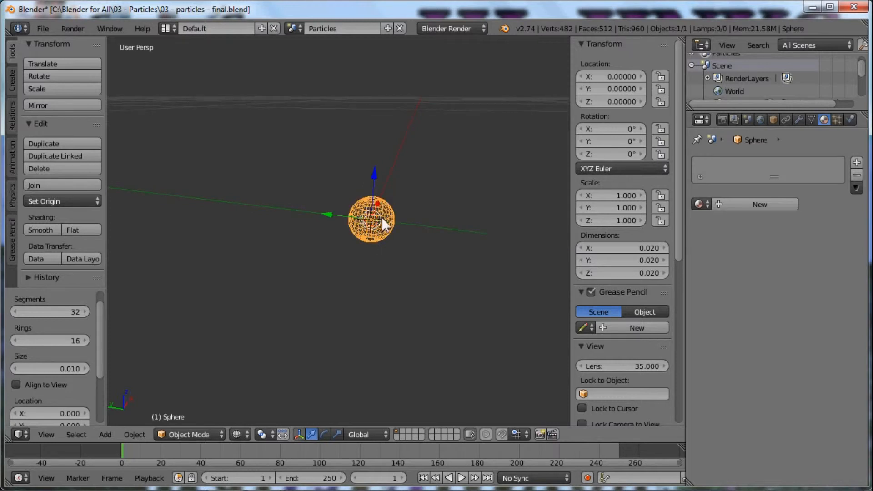
# Reduce the new sphere's resolution to 12 segments and 8 rings
pyautogui.click(68, 314)
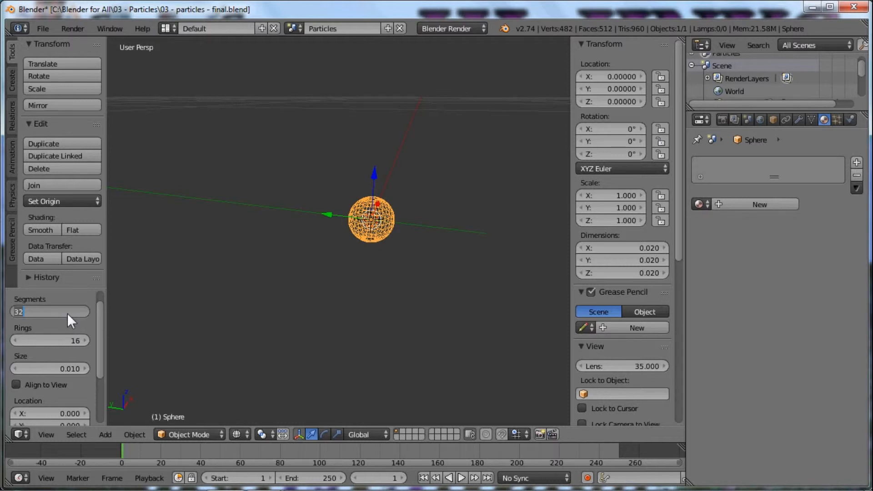
pyautogui.write('12')
pyautogui.press('Return')
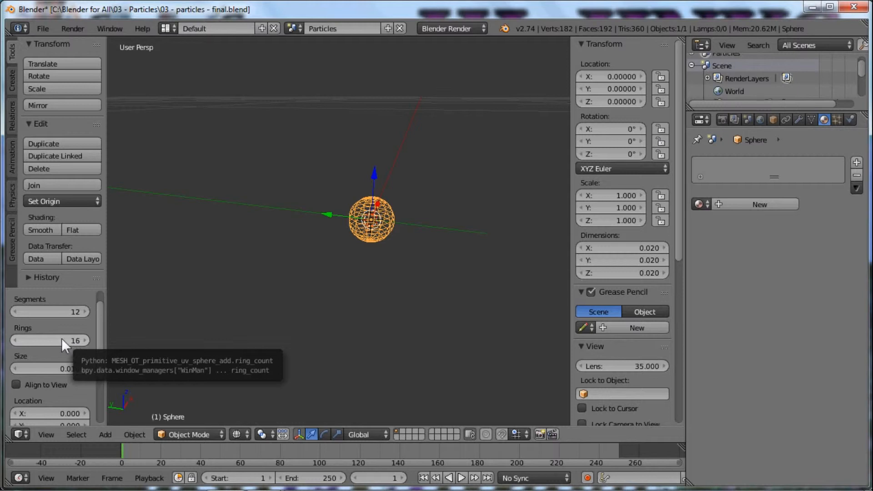
pyautogui.click(66, 341)
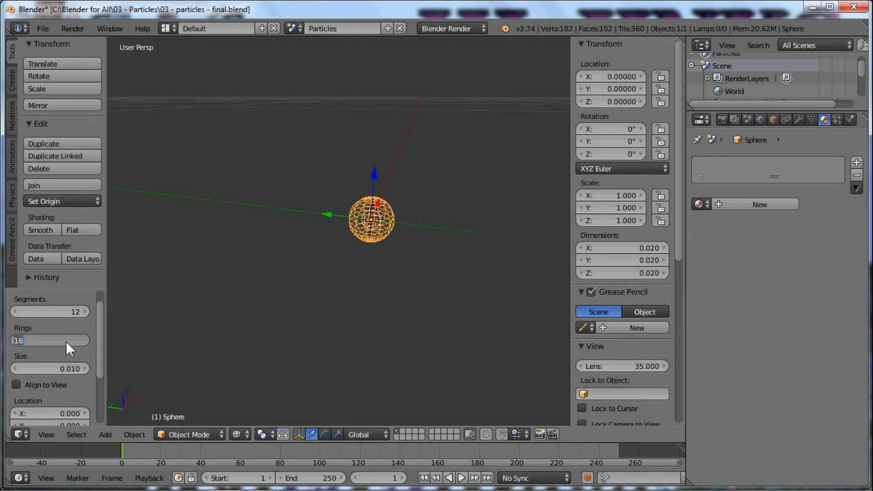
pyautogui.write('8')
pyautogui.press('Return')
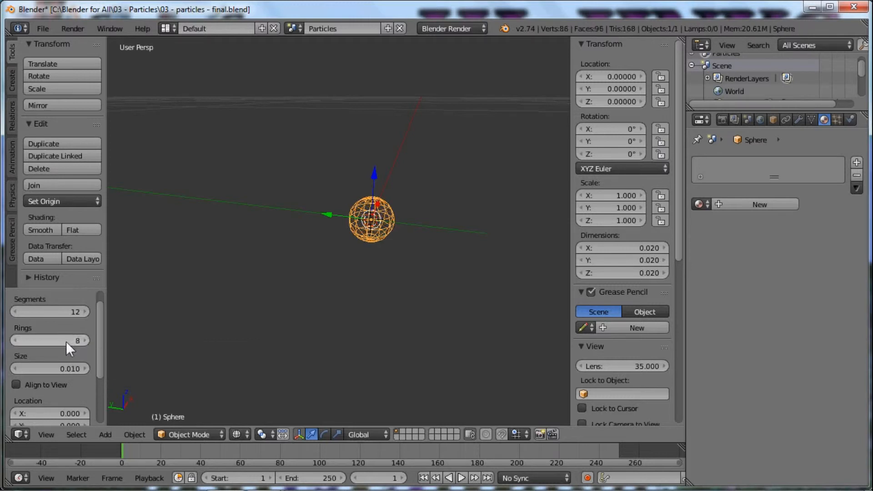
# Apply smooth shading to the sphere and switch the viewport to solid display
pyautogui.moveTo(225, 269); pyautogui.dragTo(54, 220, button='middle')
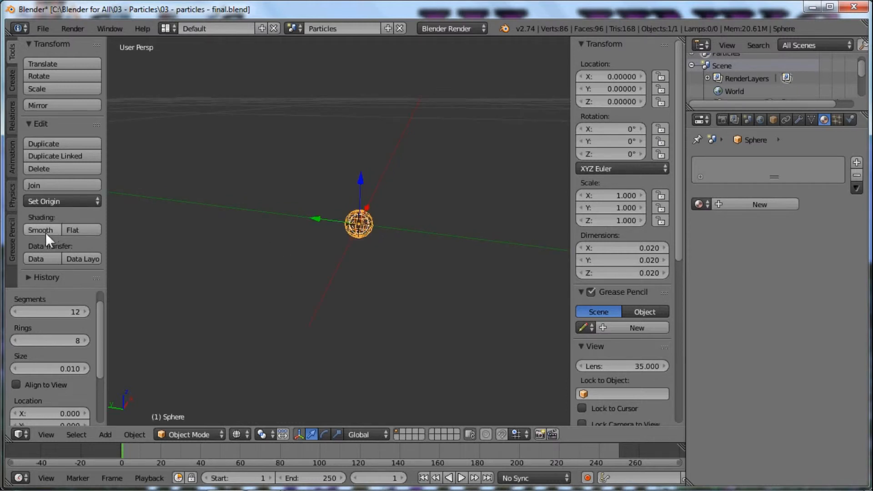
pyautogui.click(47, 230)
pyautogui.scroll(2, 315, 238)
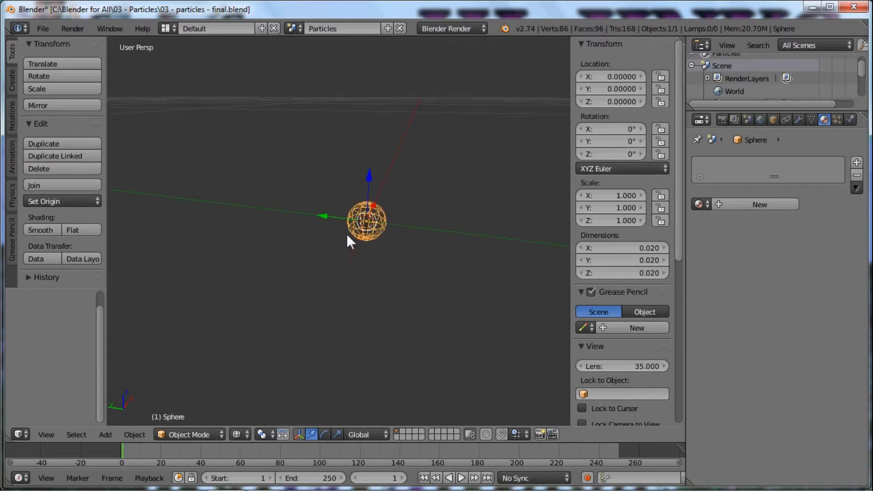
pyautogui.press('z')
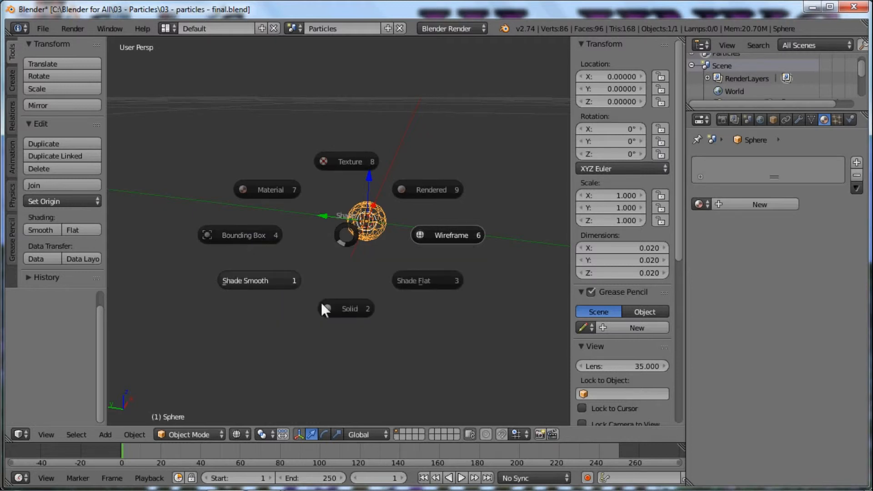
pyautogui.click(353, 312)
pyautogui.moveTo(368, 234); pyautogui.dragTo(351, 289, button='middle')
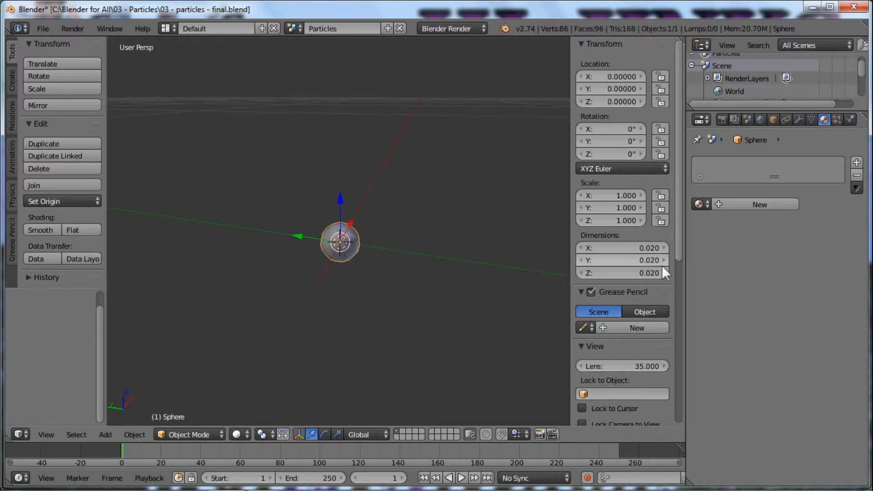
# Rename the sphere object and its mesh data p1
pyautogui.click(773, 119)
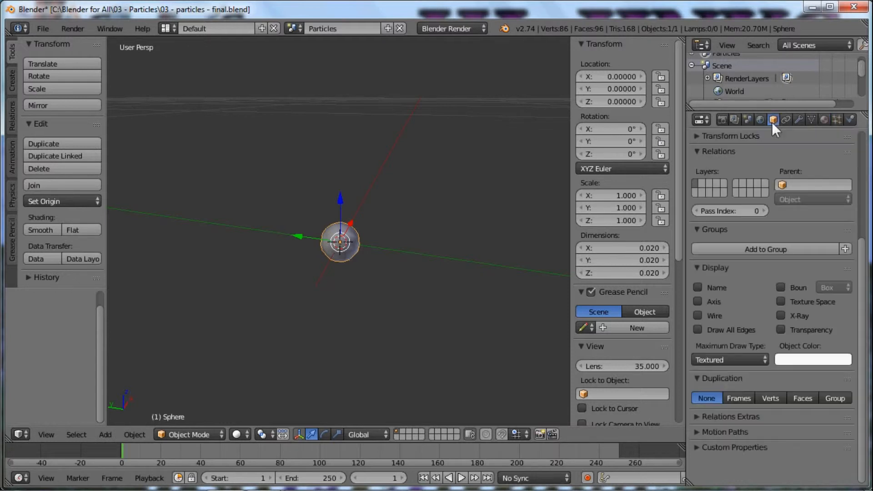
pyautogui.scroll(6, 769, 172)
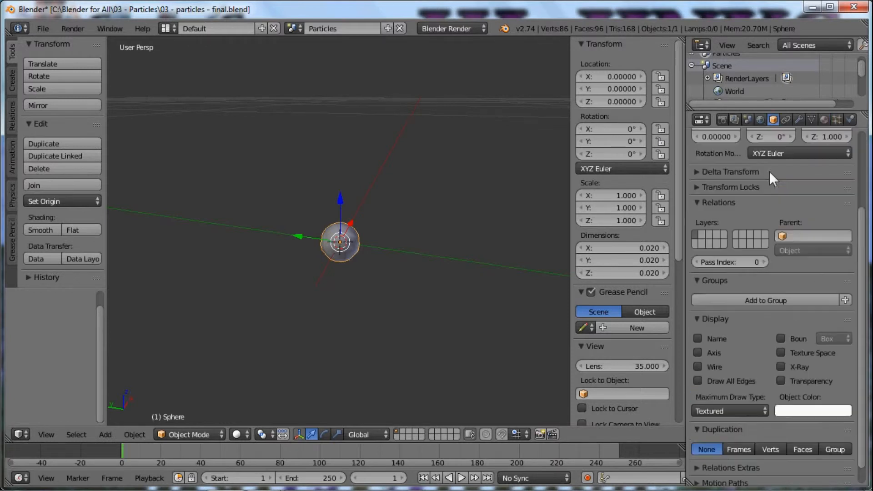
pyautogui.click(740, 158)
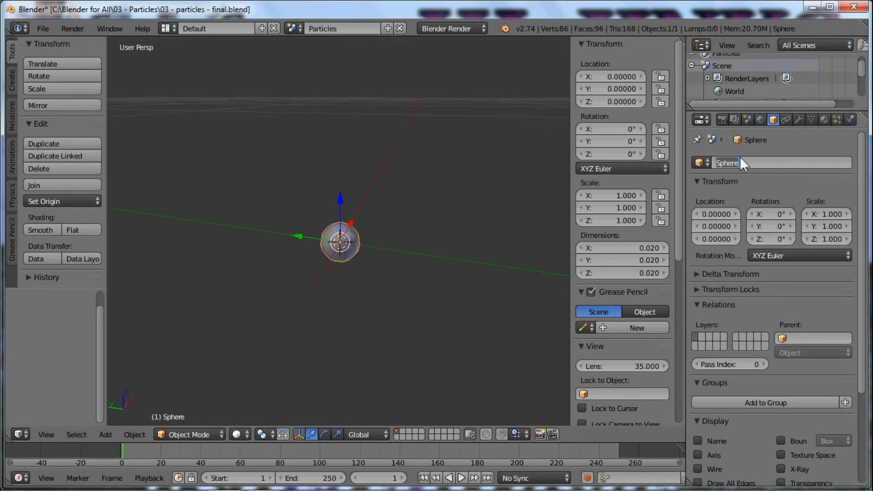
pyautogui.press('Return')
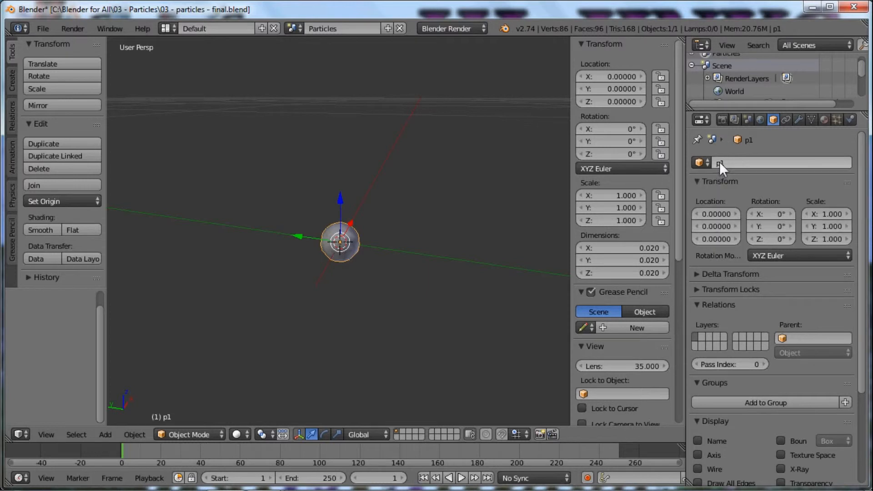
pyautogui.click(811, 120)
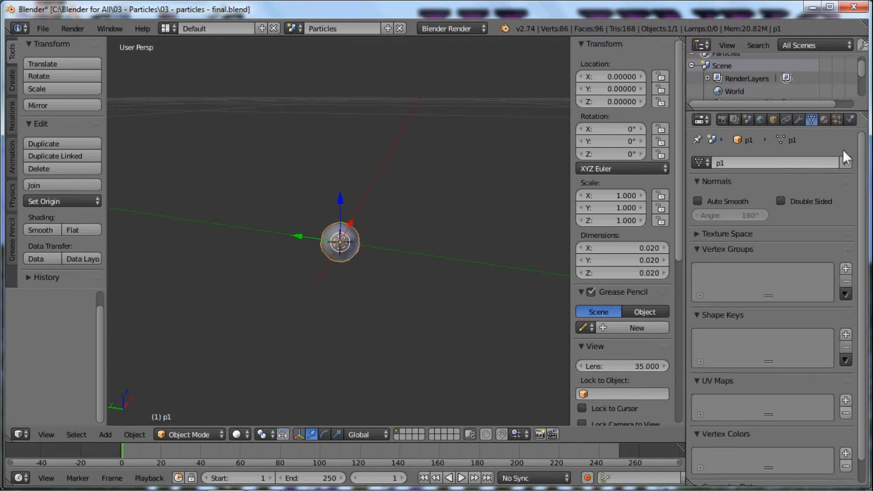
# Create a new material named p1 on the sphere and make its diffuse color red
pyautogui.click(825, 120)
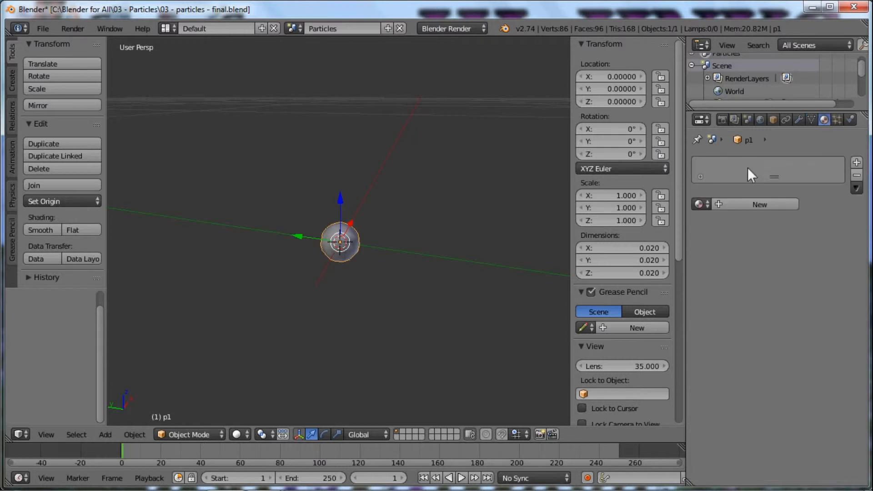
pyautogui.click(731, 205)
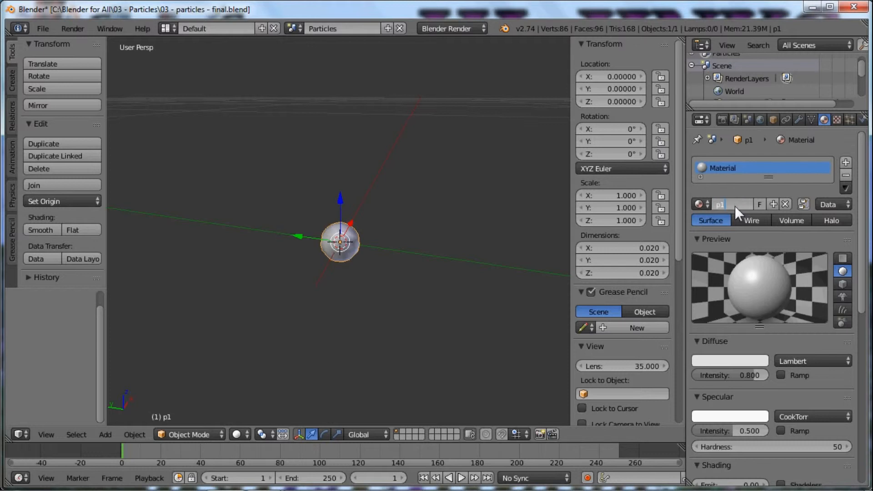
pyautogui.press('Return')
pyautogui.click(749, 361)
pyautogui.moveTo(716, 313)
pyautogui.mouseDown()
pyautogui.moveTo(745, 316)
pyautogui.moveTo(601, 307)
pyautogui.mouseUp()
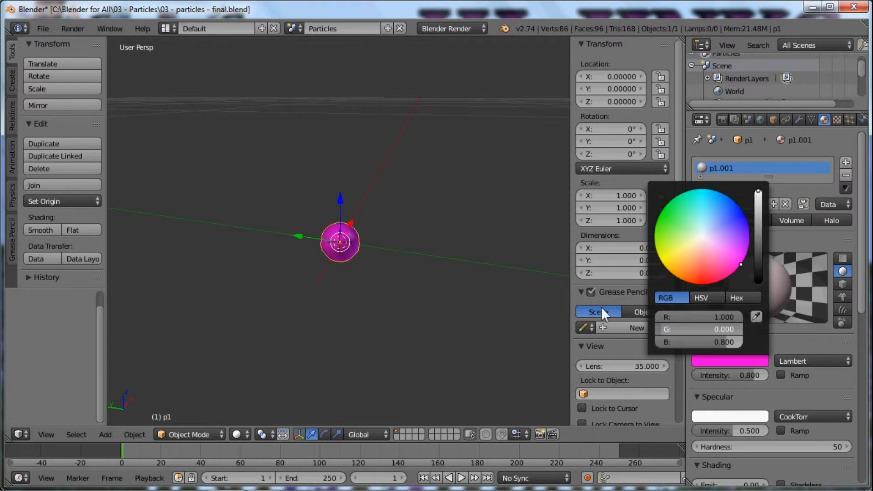
pyautogui.moveTo(695, 342); pyautogui.dragTo(546, 301)
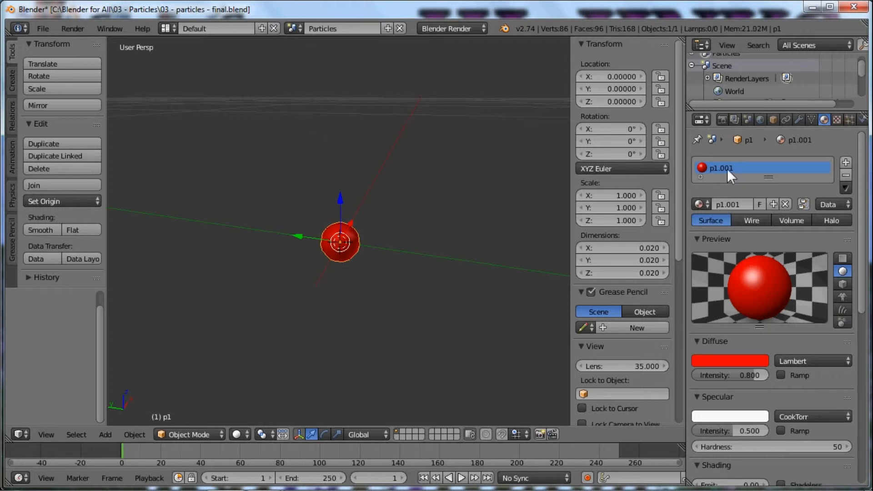
# Assign the existing red material p1 to the sphere in place of the newly created one
pyautogui.click(707, 203)
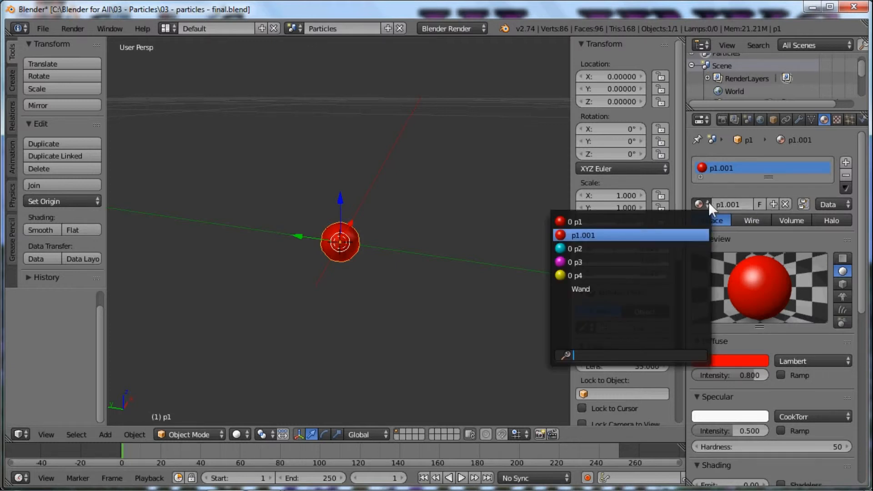
pyautogui.click(600, 222)
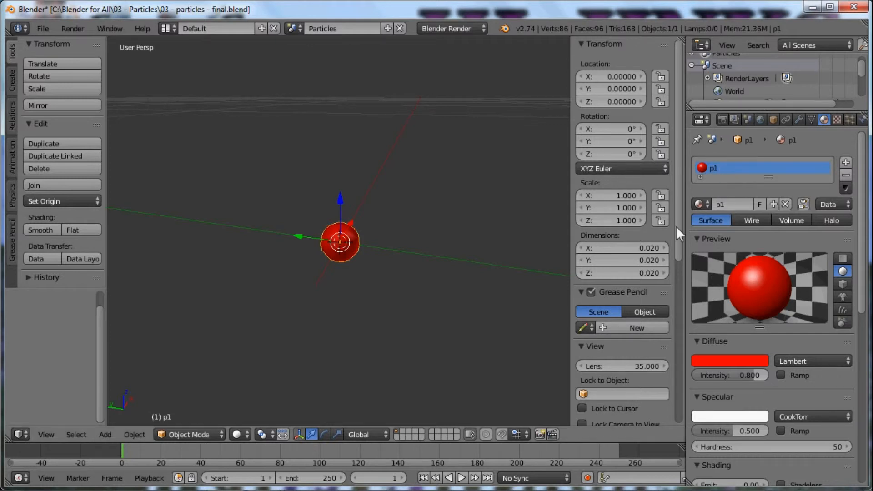
pyautogui.moveTo(349, 240); pyautogui.dragTo(345, 251, button='middle')
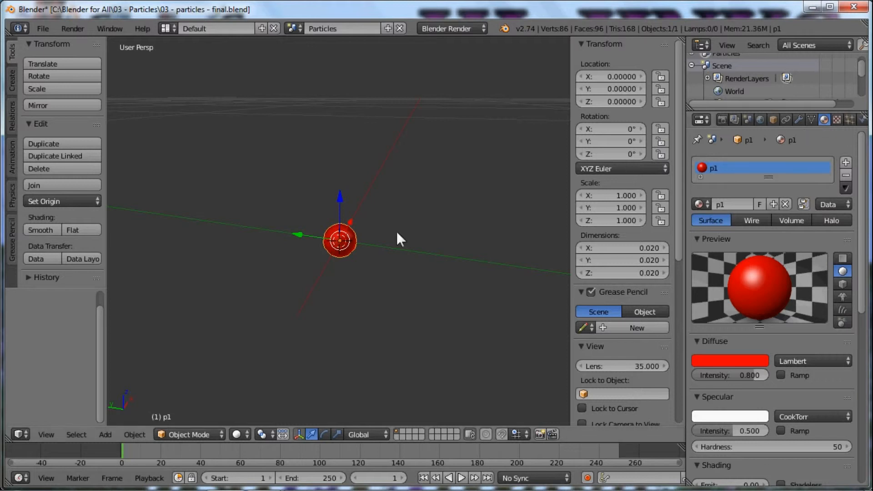
# Add a cone mesh at the origin and set its vertex count to 12
pyautogui.hotkey('shift', 'a')
pyautogui.moveTo(331, 239)
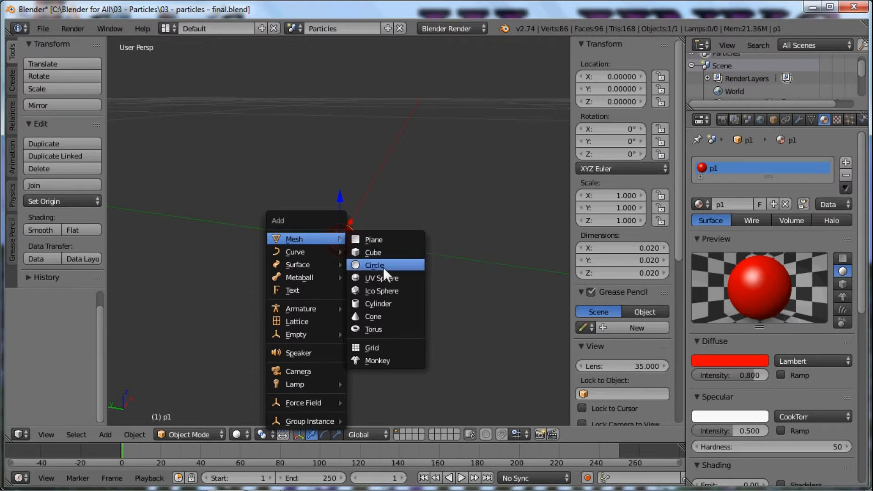
pyautogui.click(380, 315)
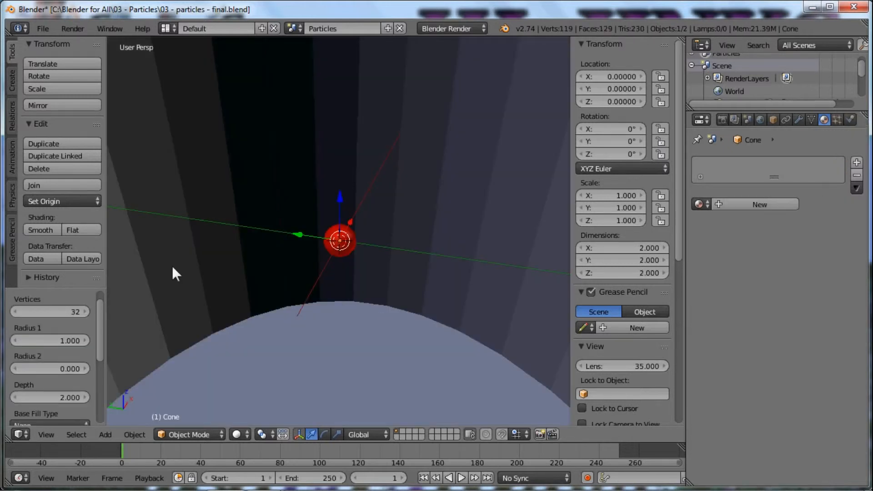
pyautogui.scroll(-5, 324, 214)
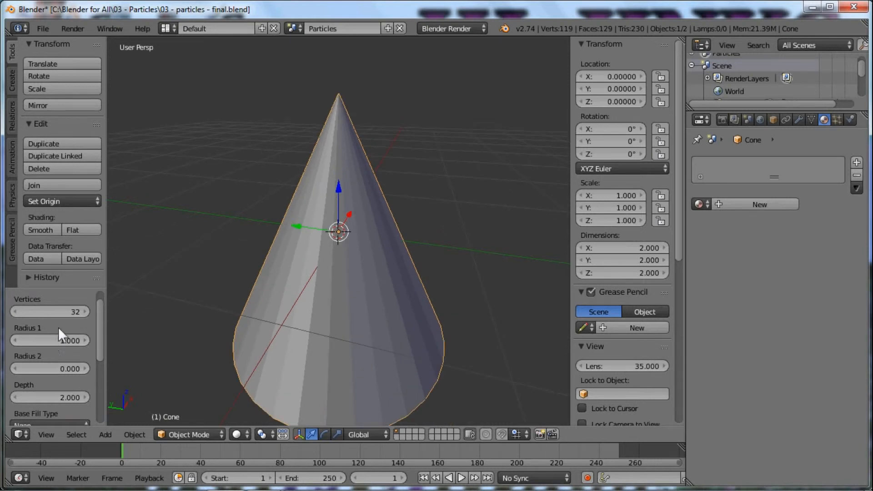
pyautogui.click(59, 341)
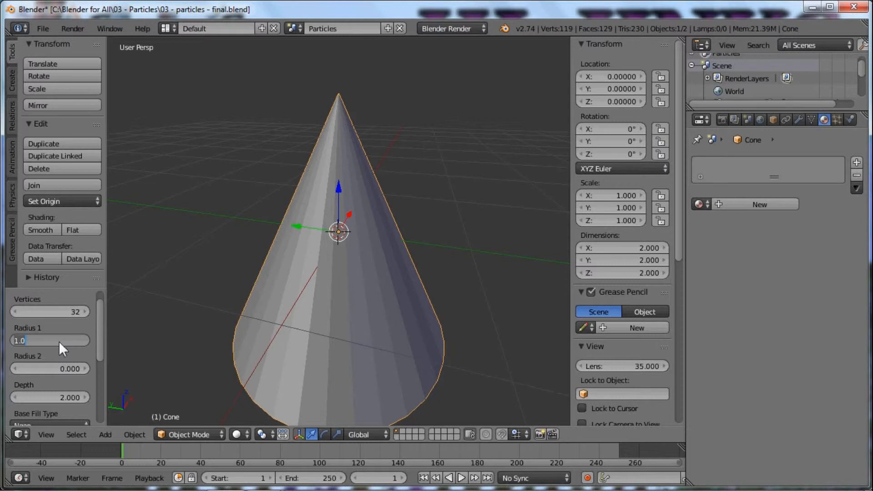
pyautogui.click(60, 307)
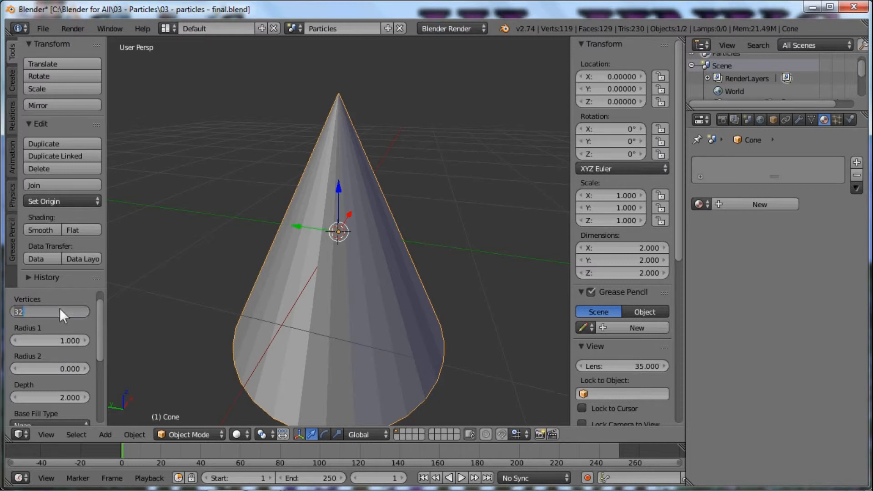
pyautogui.write('12')
pyautogui.press('Return')
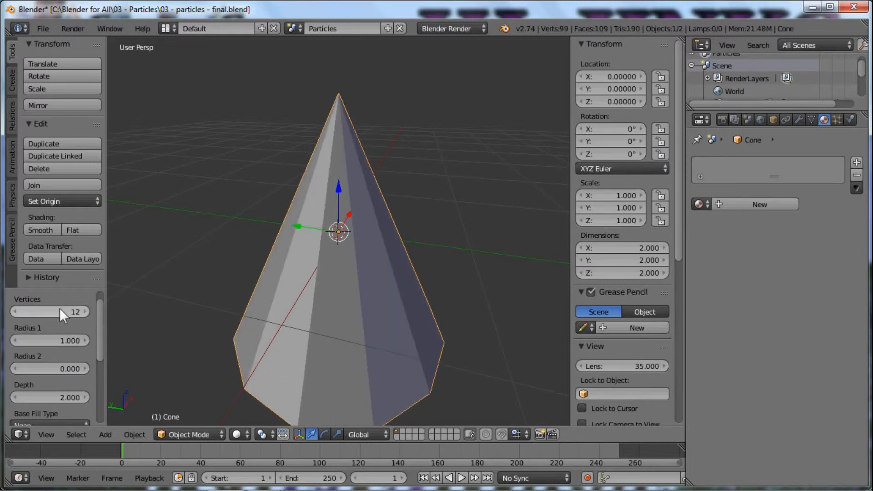
# Set the cone's Radius 1 to 0.01 and its depth to 0.02, keeping Radius 2 at 0
pyautogui.click(54, 341)
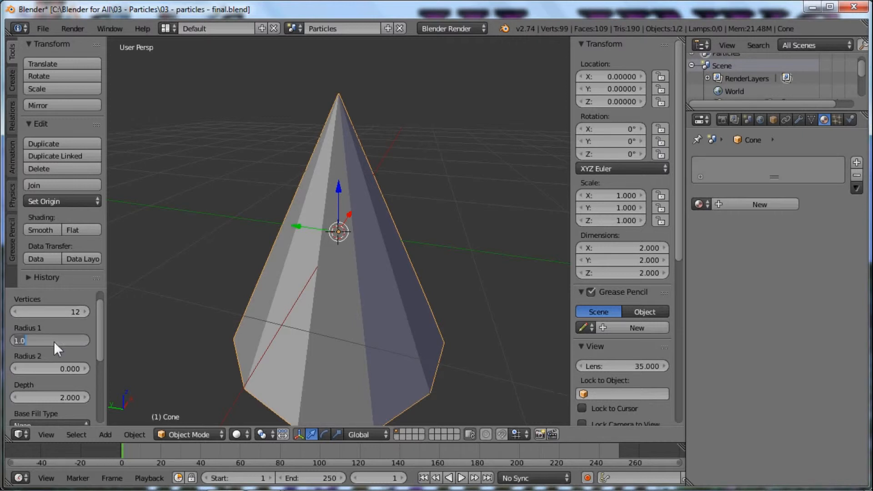
pyautogui.write('.01')
pyautogui.press('Return')
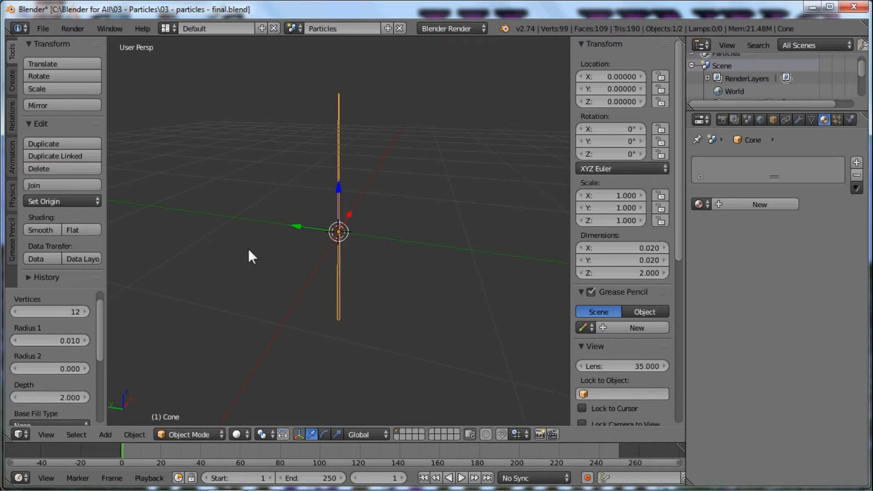
pyautogui.click(56, 367)
pyautogui.write('0.0')
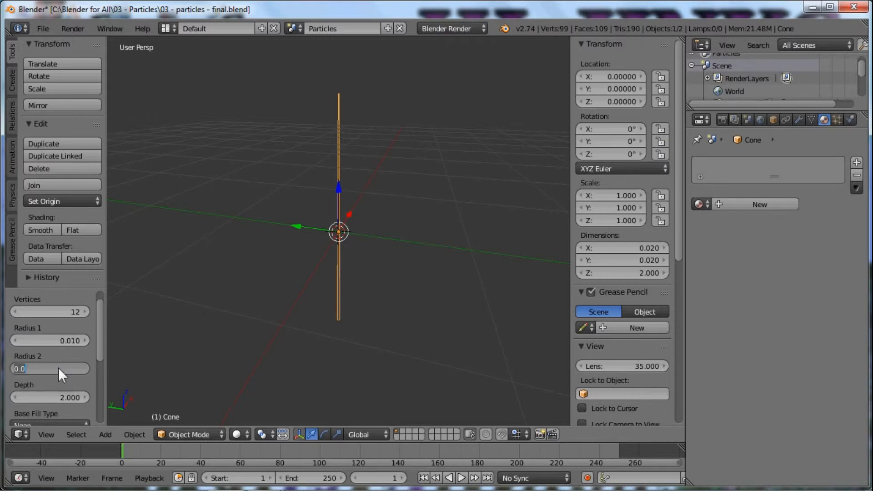
pyautogui.press('Return')
pyautogui.click(67, 398)
pyautogui.write('2.0')
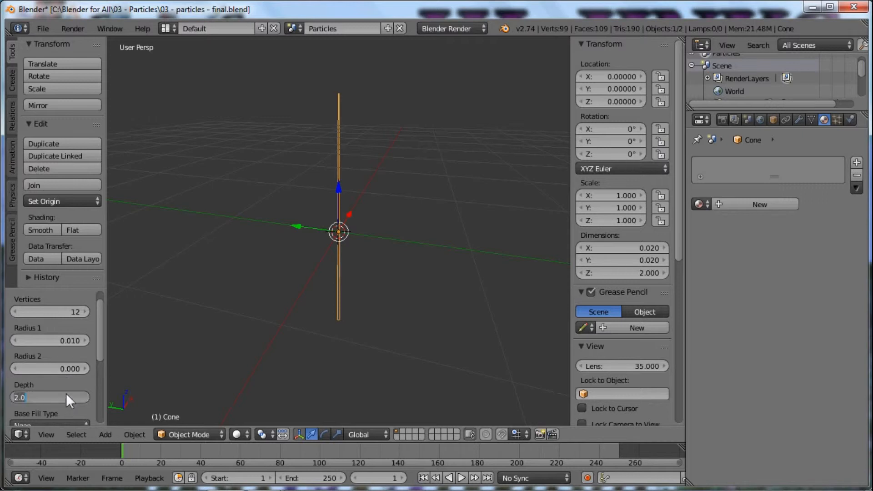
pyautogui.write('.02')
pyautogui.press('Return')
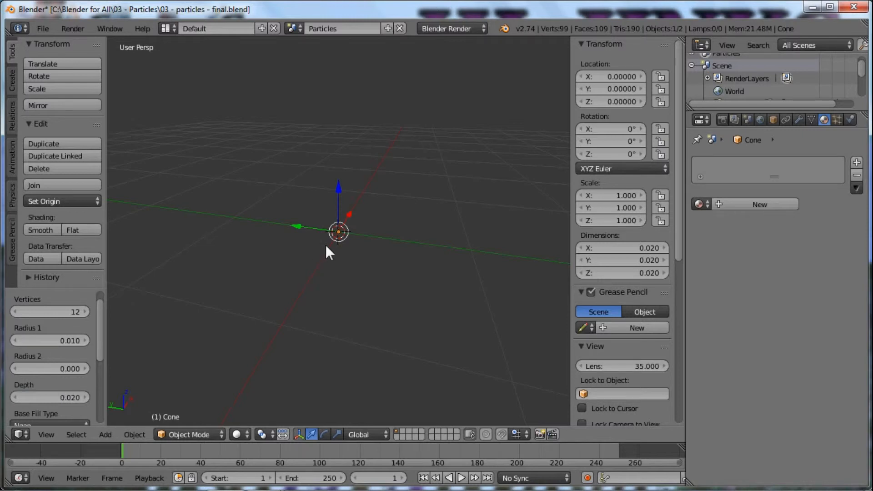
# Rename the new cone object as p2
pyautogui.scroll(10, 351, 232)
pyautogui.scroll(-3, 347, 239)
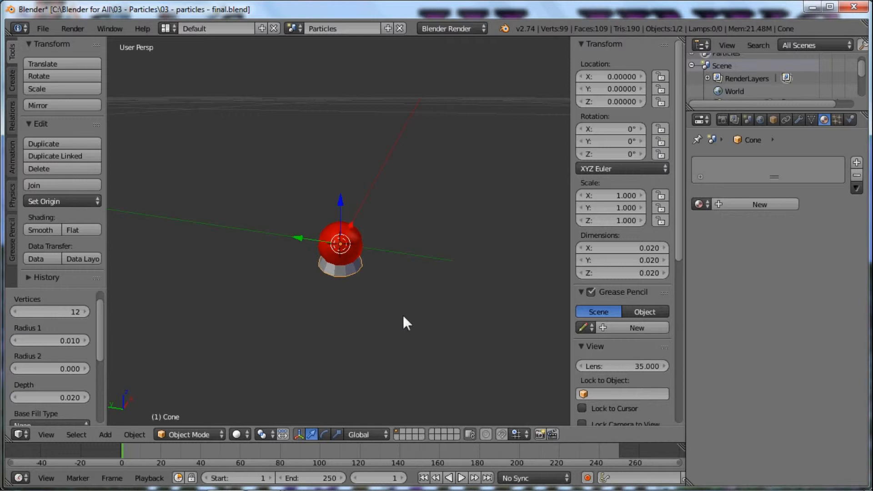
pyautogui.click(773, 119)
pyautogui.click(743, 162)
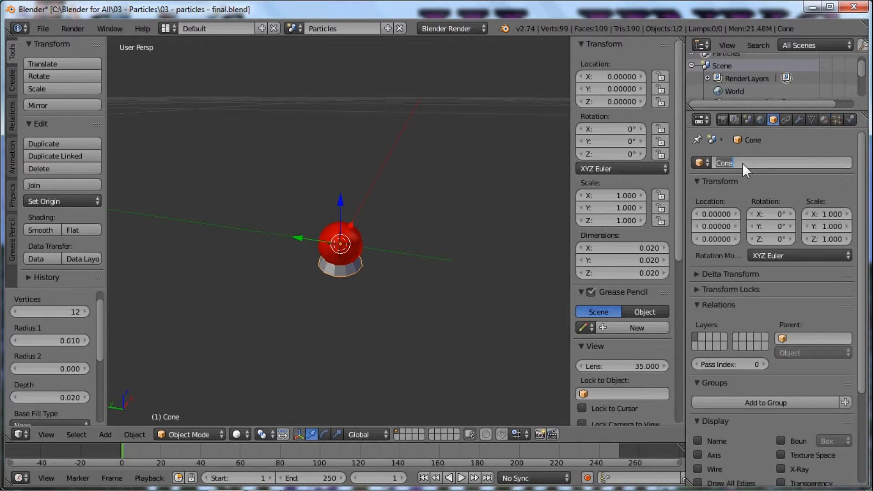
pyautogui.write('p2')
pyautogui.press('Return')
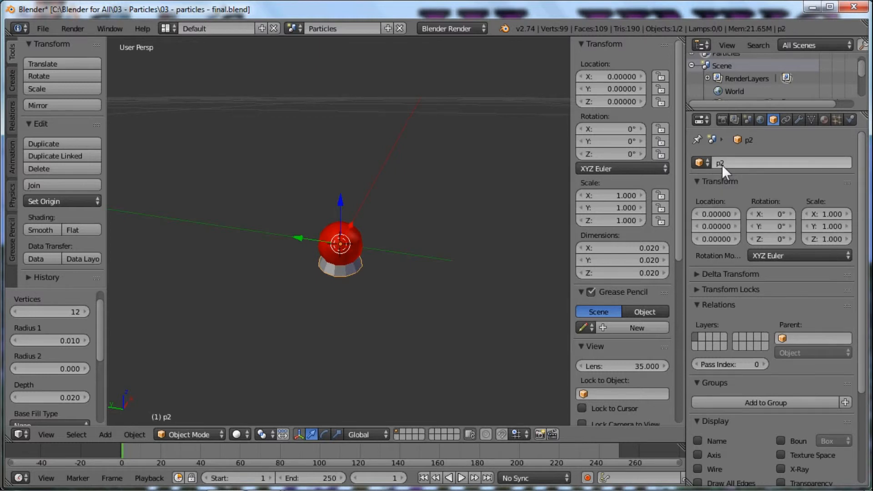
# Name the cone's mesh data p2, and replace it with the existing p2 mesh
pyautogui.click(811, 121)
pyautogui.write('p2')
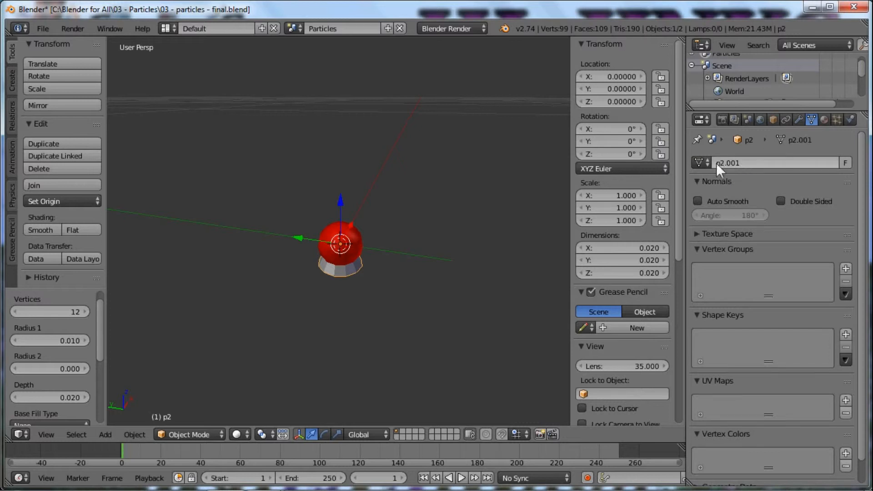
pyautogui.click(706, 161)
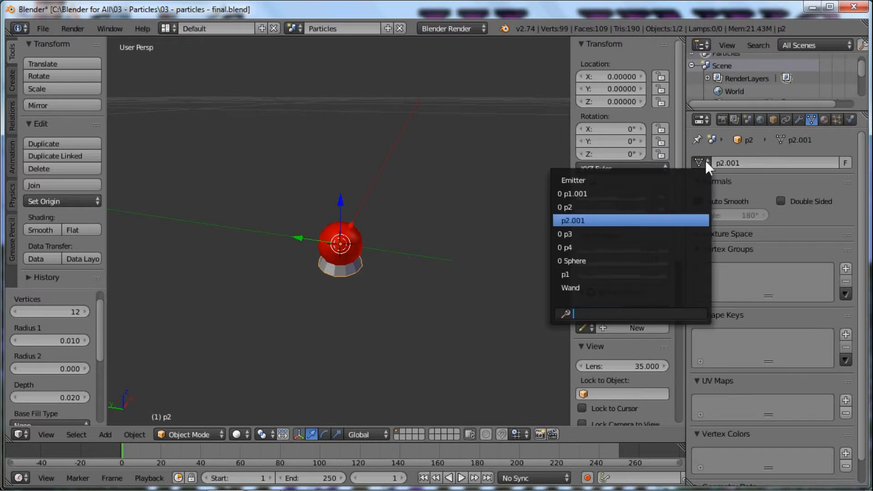
pyautogui.click(581, 204)
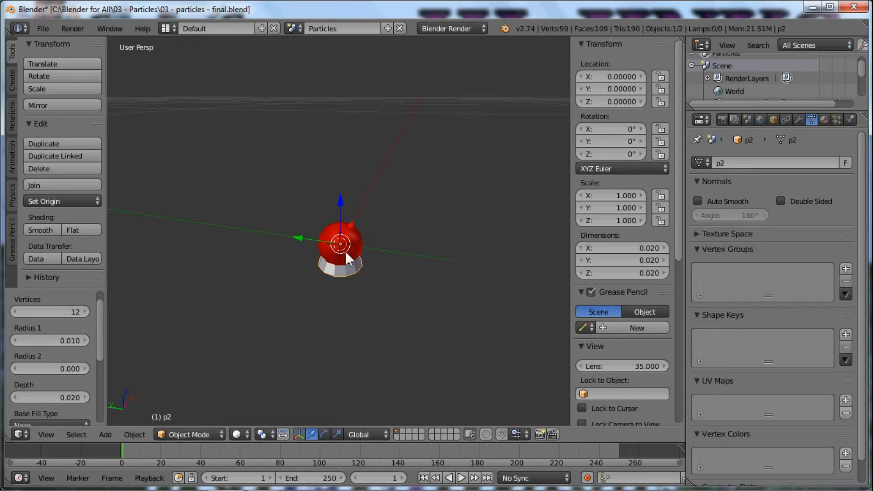
# Assign the existing cyan material p2 to the cone
pyautogui.click(824, 121)
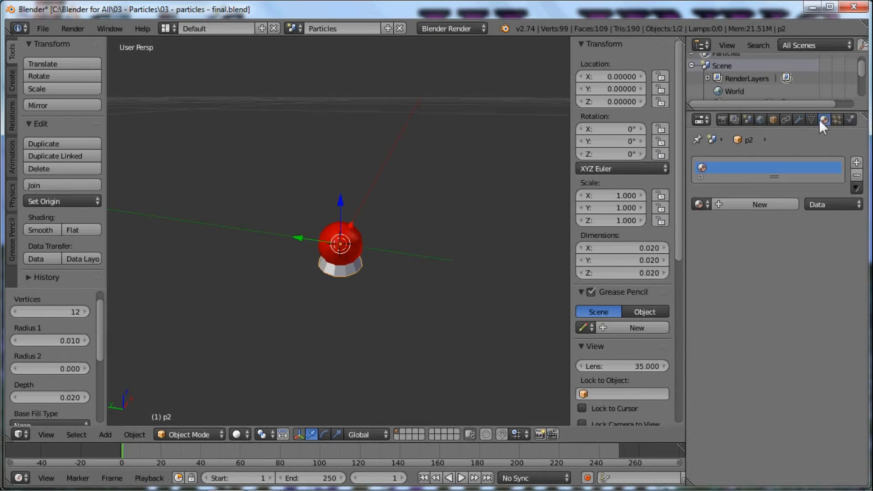
pyautogui.click(705, 204)
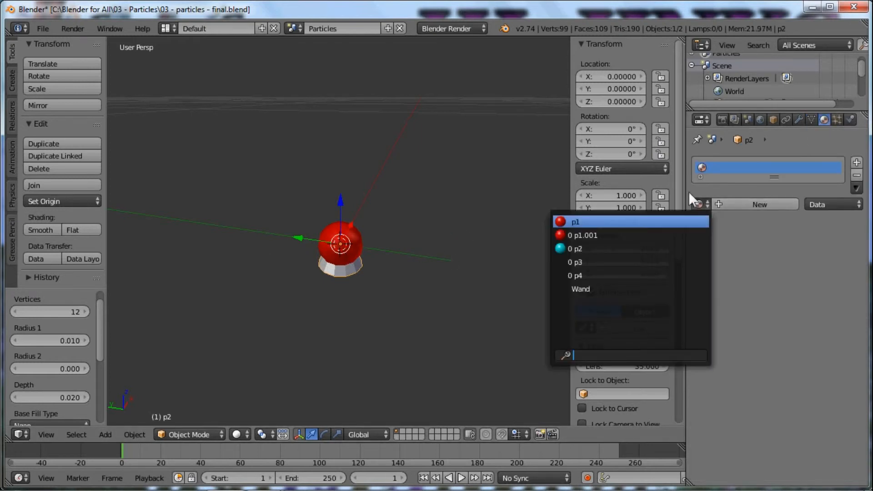
pyautogui.click(584, 251)
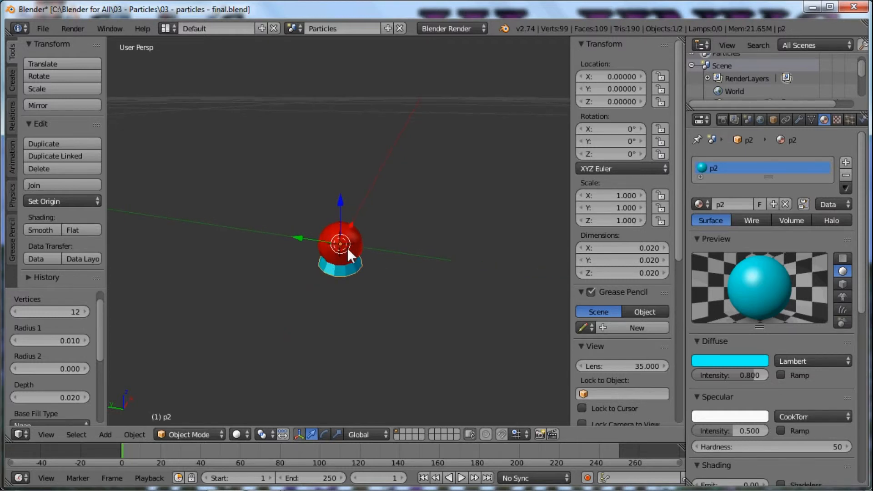
# Add a cylinder mesh at the origin and rename the object as p3
pyautogui.moveTo(378, 222); pyautogui.dragTo(356, 273, button='middle')
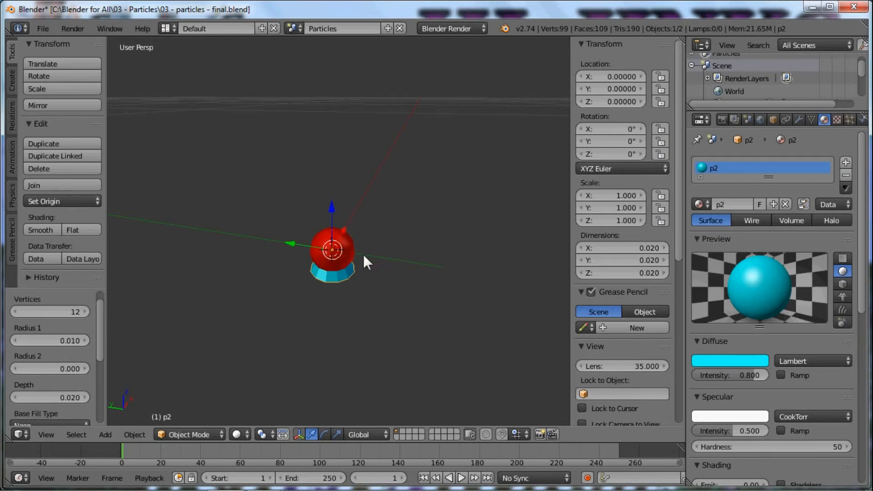
pyautogui.hotkey('shift', 'a')
pyautogui.moveTo(331, 234)
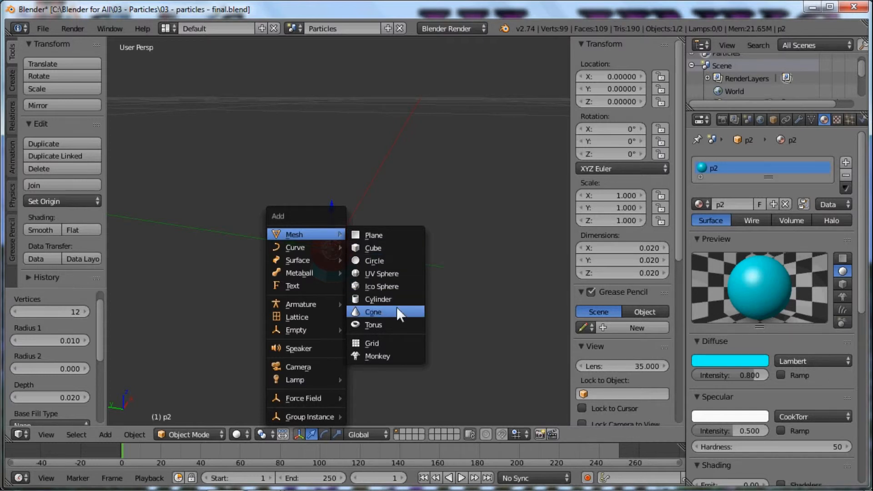
pyautogui.click(385, 302)
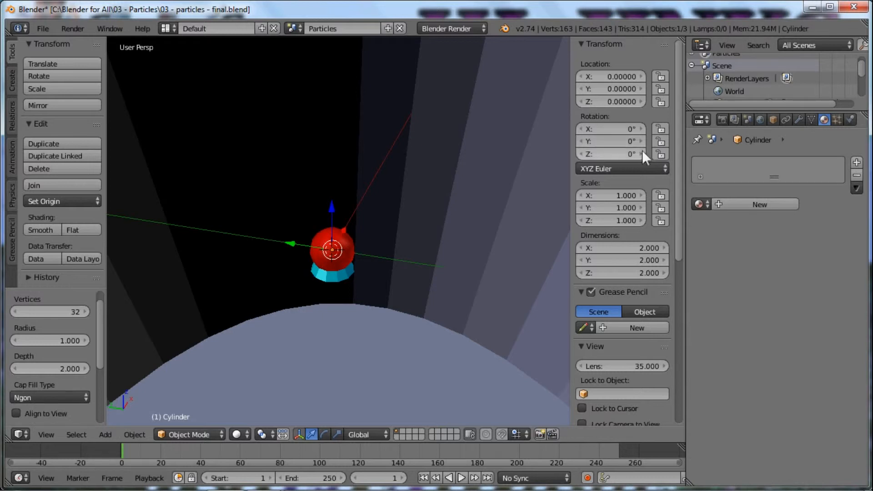
pyautogui.click(773, 120)
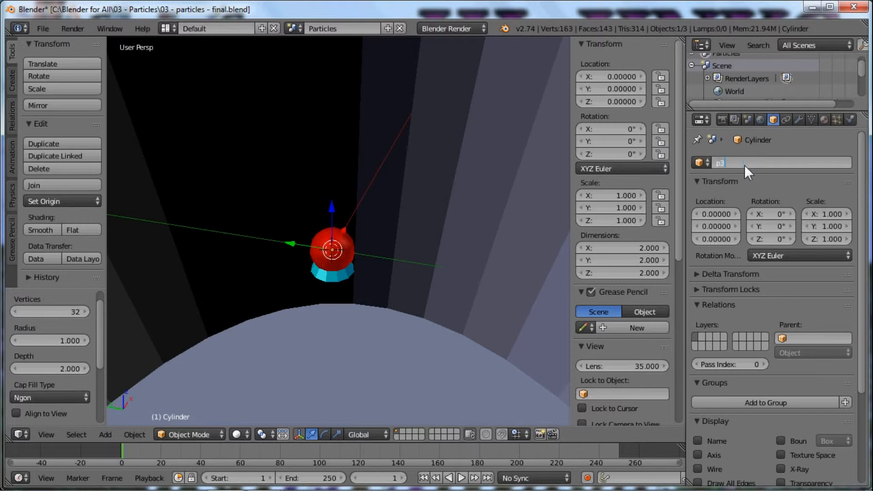
pyautogui.write('3')
pyautogui.press('Return')
# Replace the cylinder's mesh data with the existing p3 mesh
pyautogui.click(812, 118)
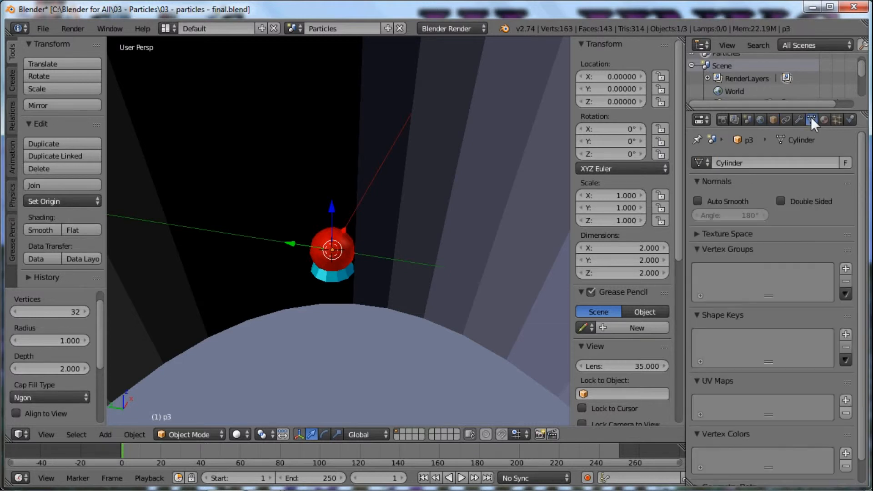
pyautogui.click(704, 163)
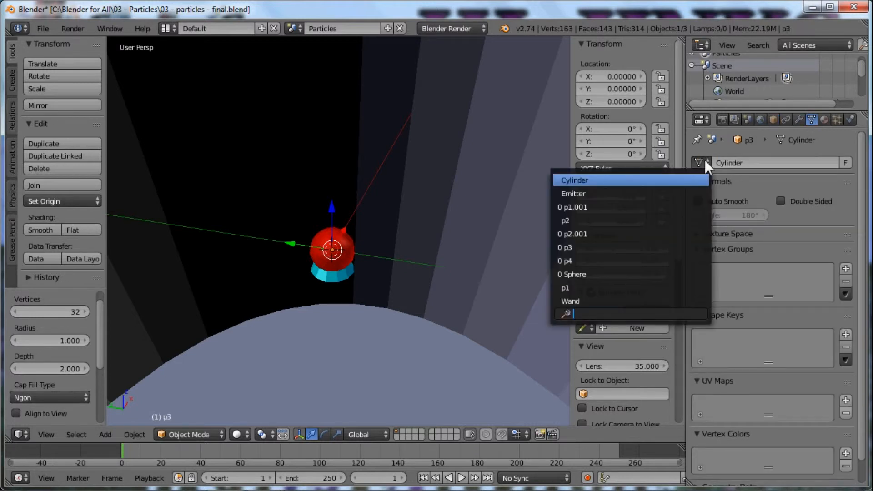
pyautogui.click(616, 248)
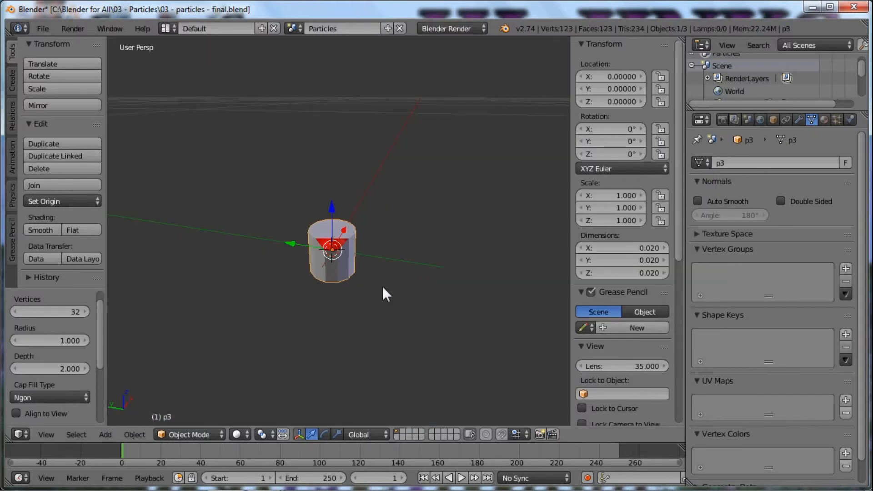
pyautogui.scroll(-10, 359, 253)
pyautogui.scroll(10, 360, 254)
pyautogui.scroll(-1, 356, 255)
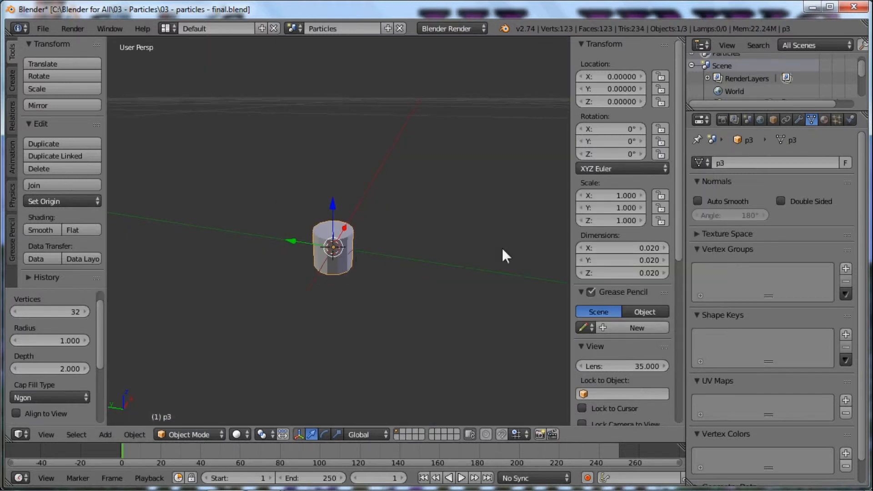
# Assign the existing magenta material p3 to the cylinder and set its shading to smooth
pyautogui.click(825, 119)
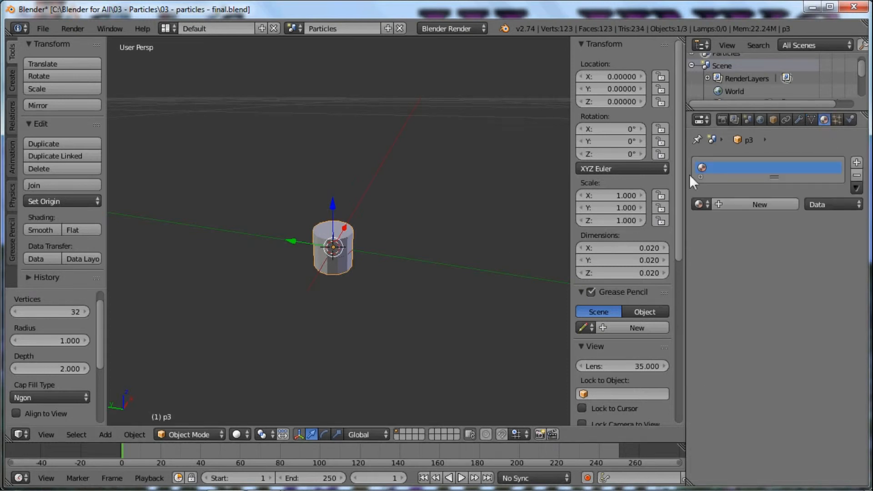
pyautogui.click(701, 204)
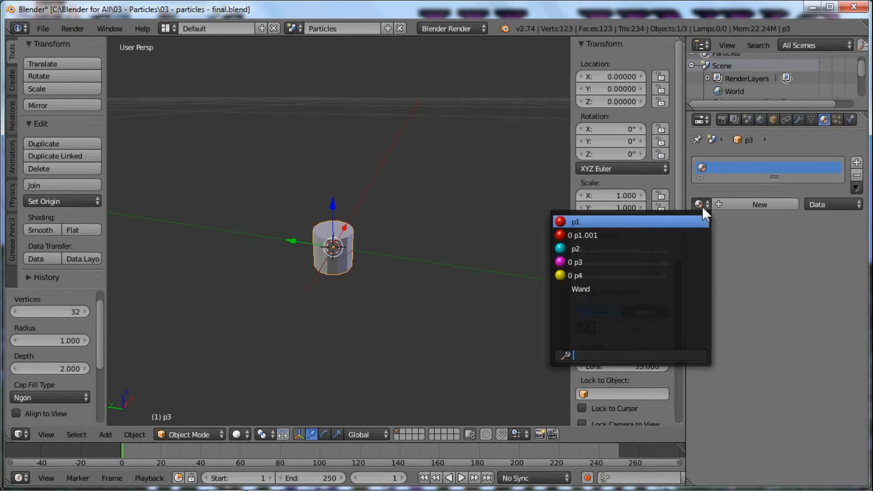
pyautogui.click(631, 262)
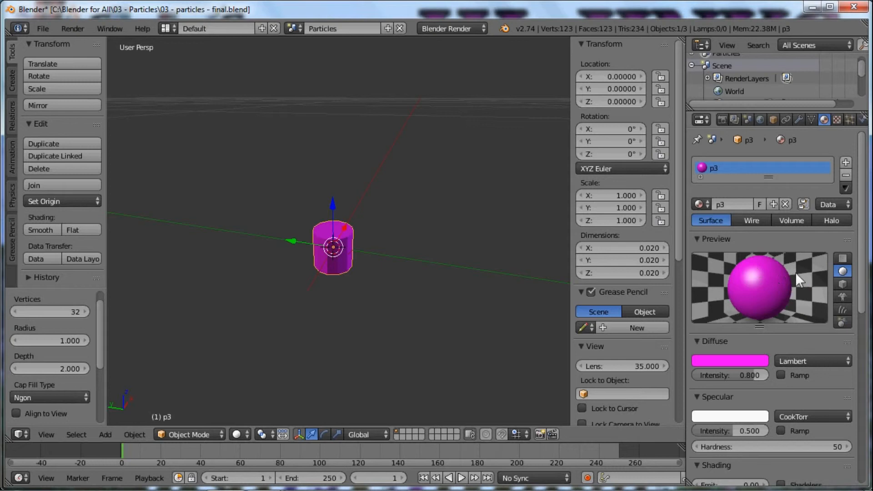
pyautogui.click(50, 229)
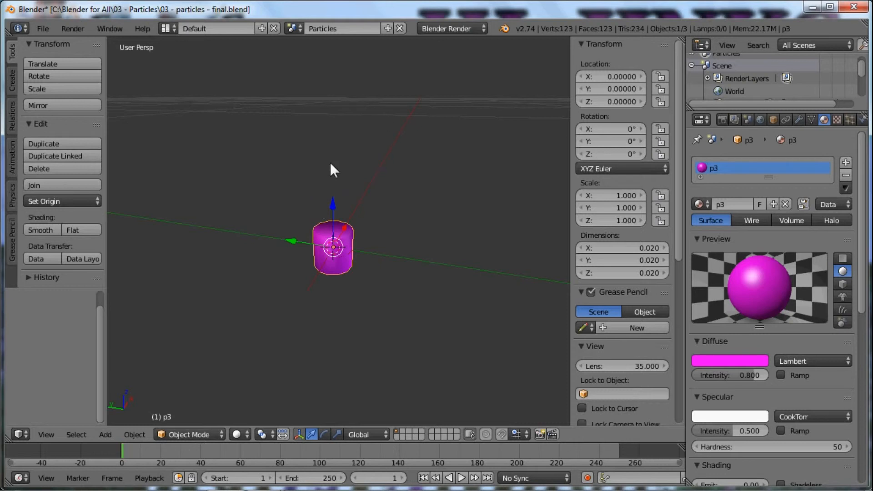
# Add a cube mesh at the origin and rename the object as p4
pyautogui.hotkey('shift', 'a')
pyautogui.moveTo(324, 170)
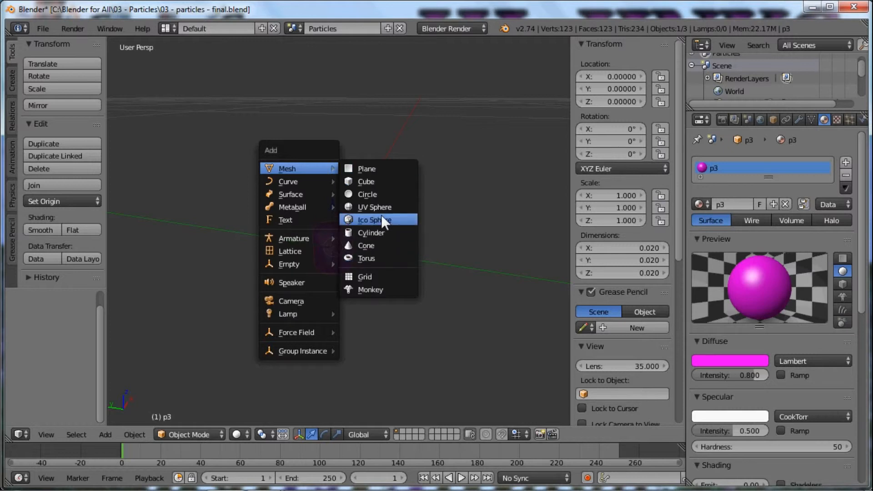
pyautogui.click(369, 181)
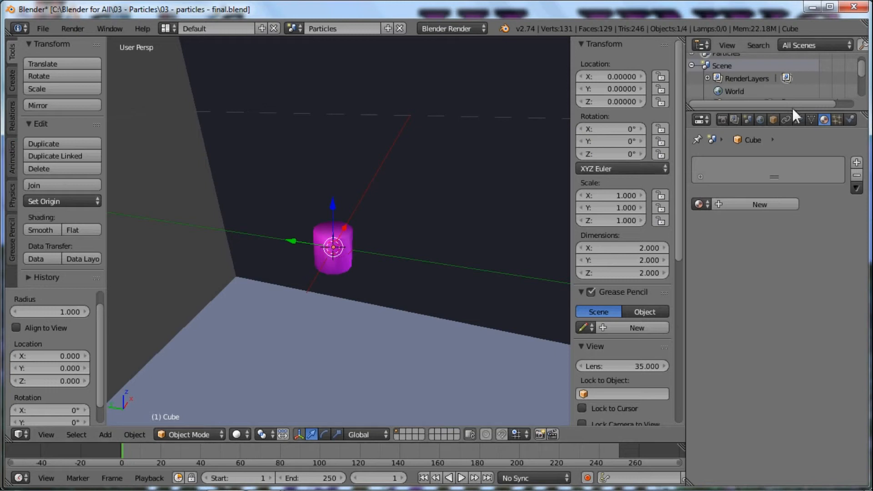
pyautogui.click(773, 119)
pyautogui.click(741, 166)
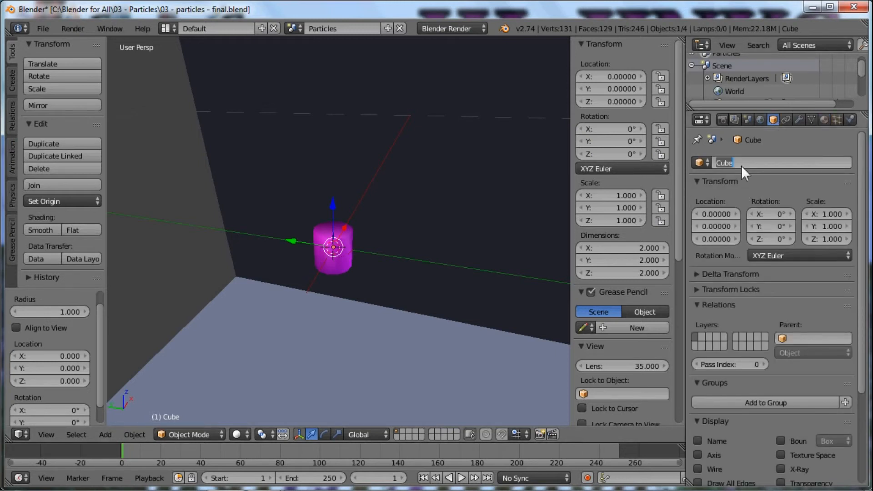
pyautogui.write('p4')
pyautogui.press('Return')
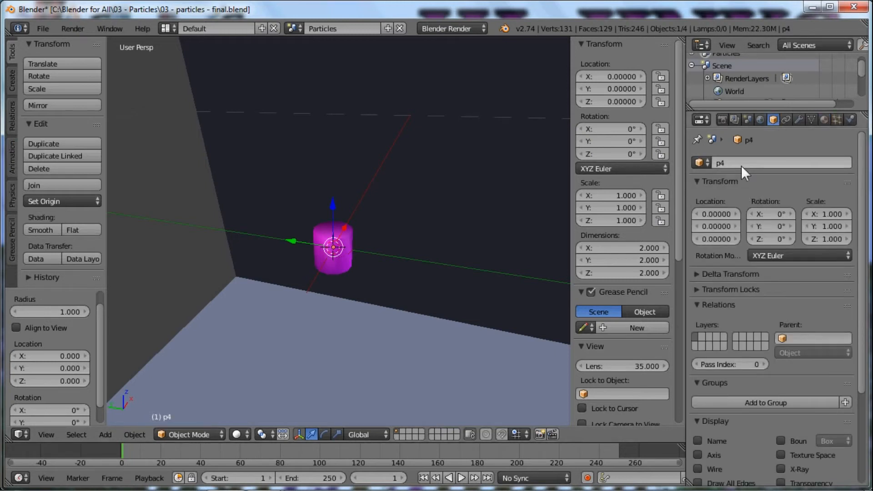
# Replace the cube's mesh data with the existing p4 mesh
pyautogui.click(813, 117)
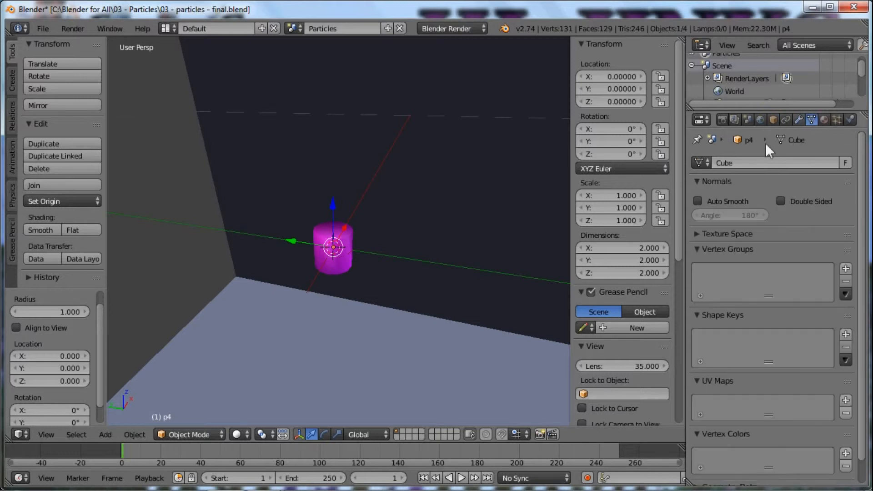
pyautogui.click(697, 161)
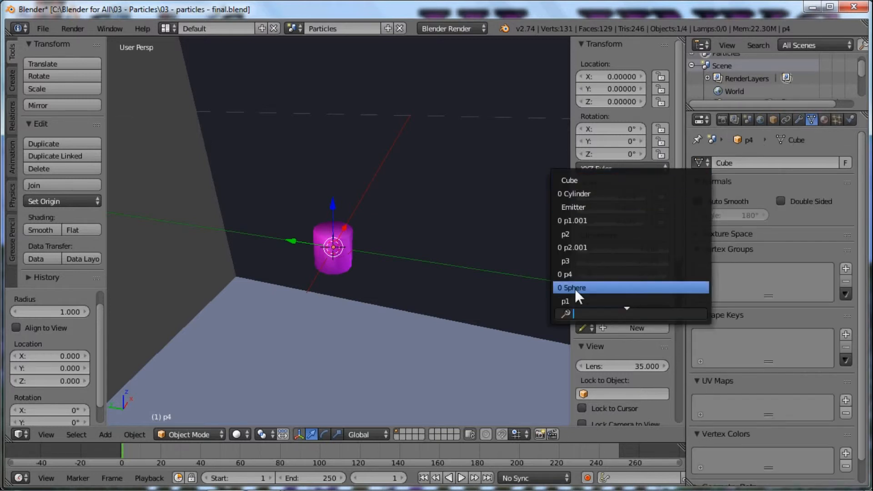
pyautogui.click(577, 274)
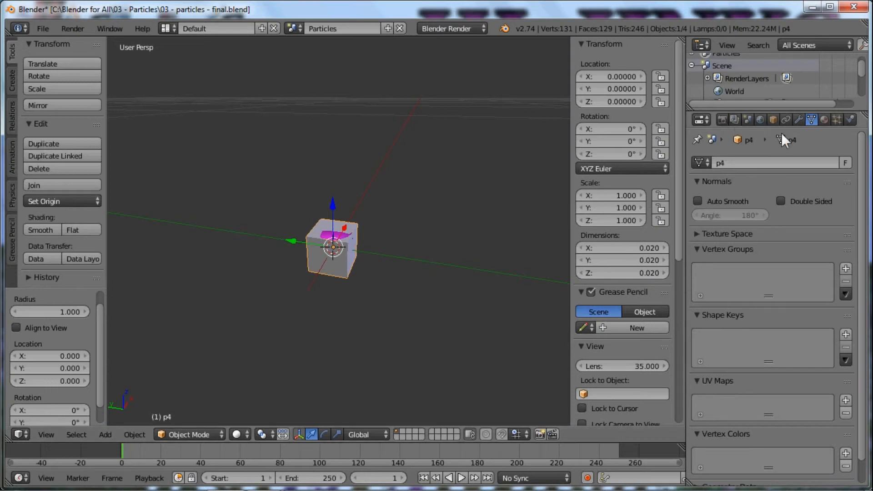
# Assign the existing yellow material p4 to the cube
pyautogui.click(826, 120)
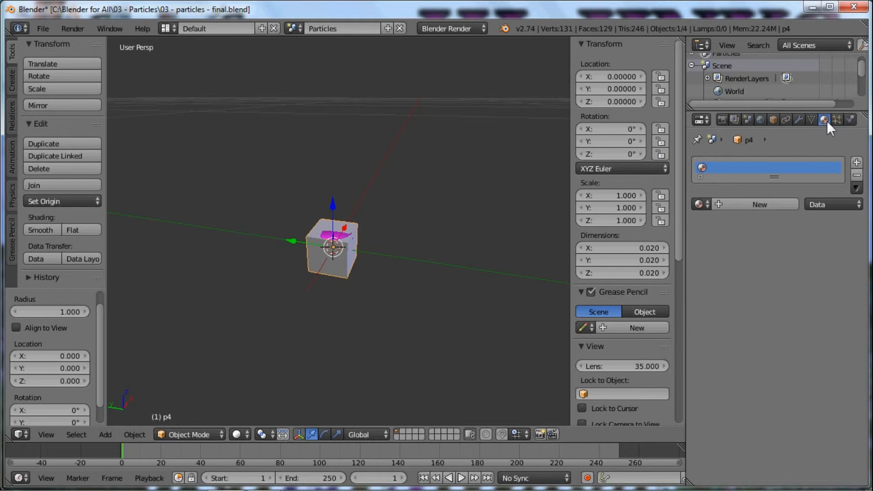
pyautogui.click(706, 202)
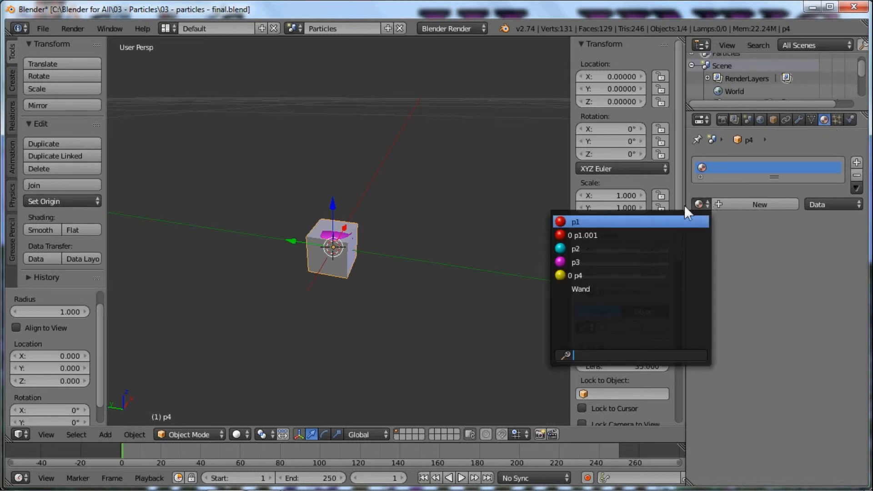
pyautogui.click(604, 276)
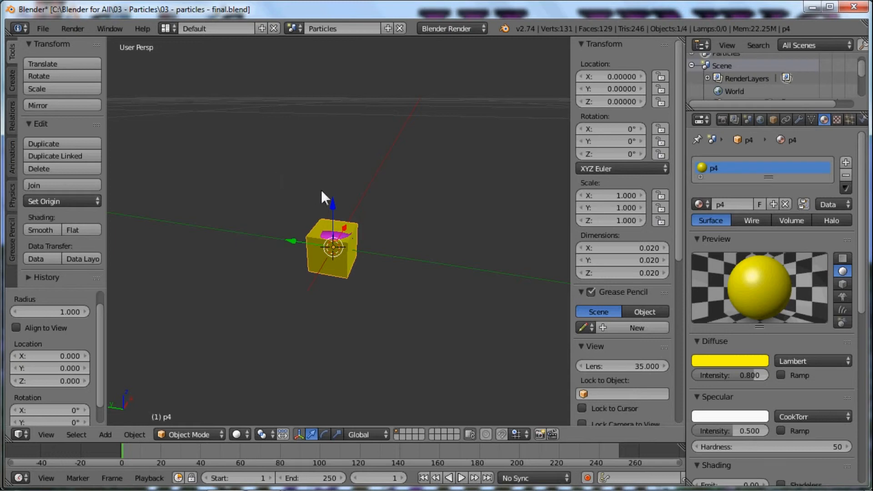
pyautogui.press('a')
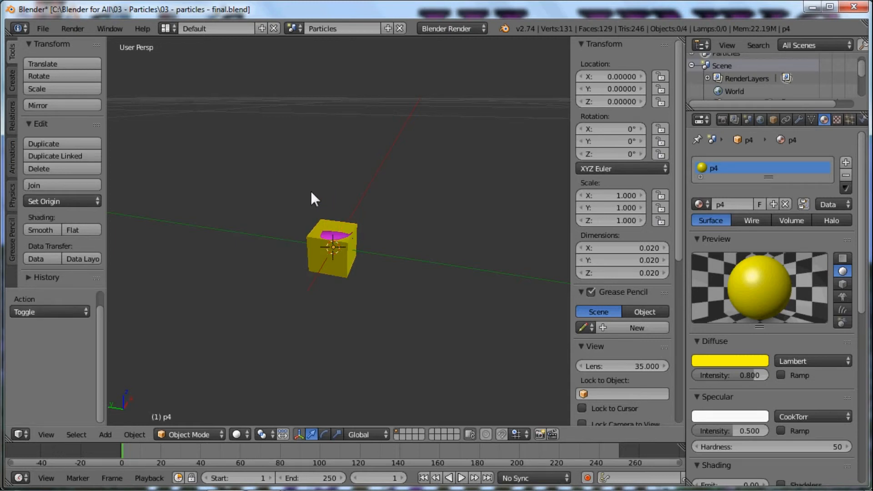
pyautogui.scroll(-2, 335, 226)
pyautogui.scroll(4, 335, 226)
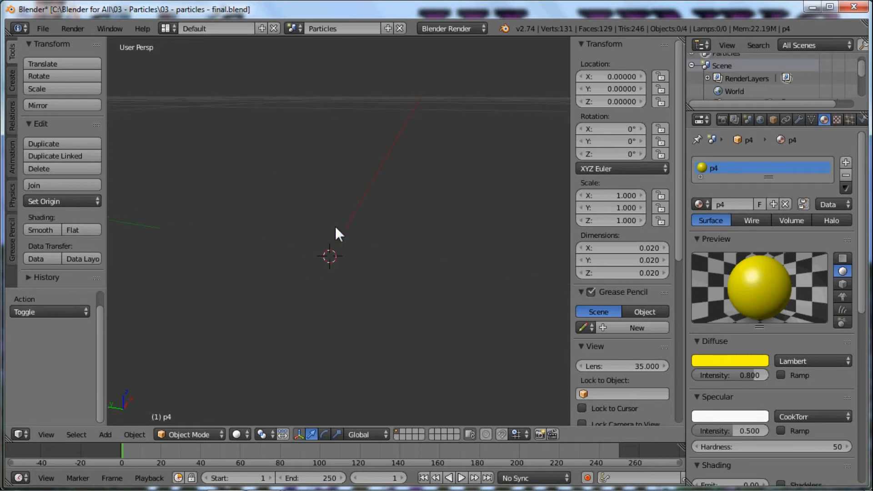
pyautogui.scroll(-3, 335, 236)
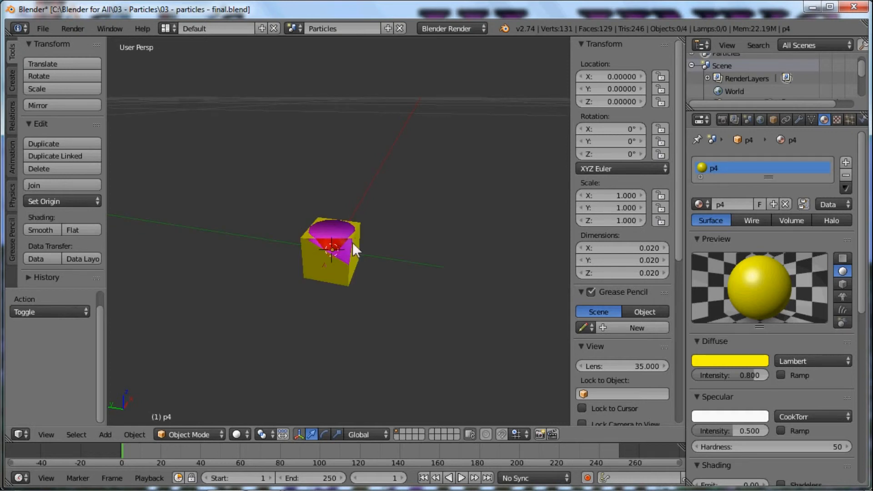
pyautogui.rightClick(353, 243)
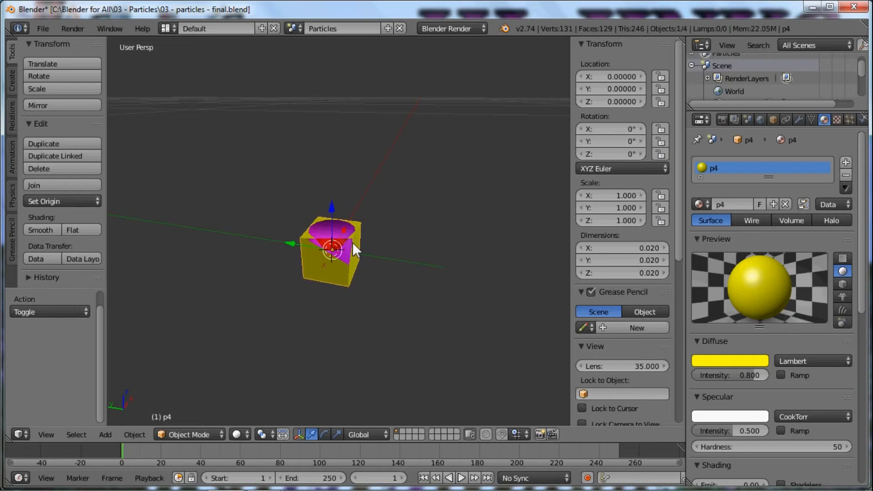
# Switch to the main scene named Scene and open the particle settings of the Emitter object at the wand's tip
pyautogui.click(297, 26)
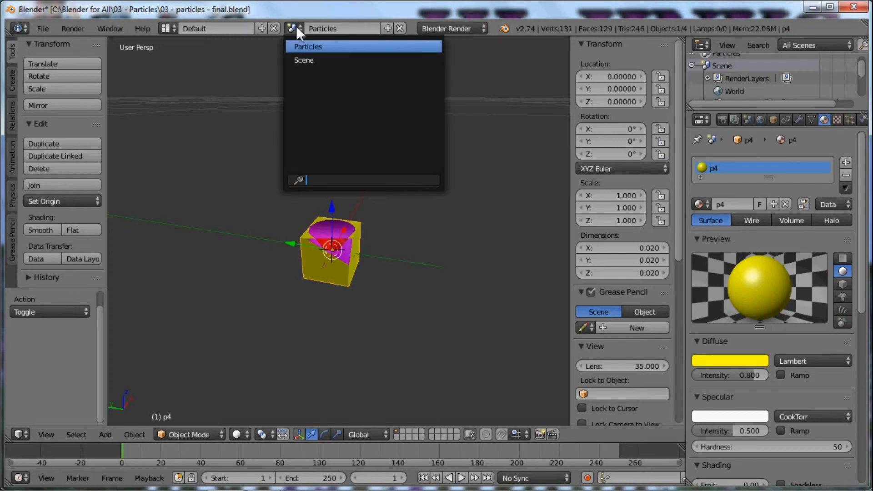
pyautogui.click(313, 61)
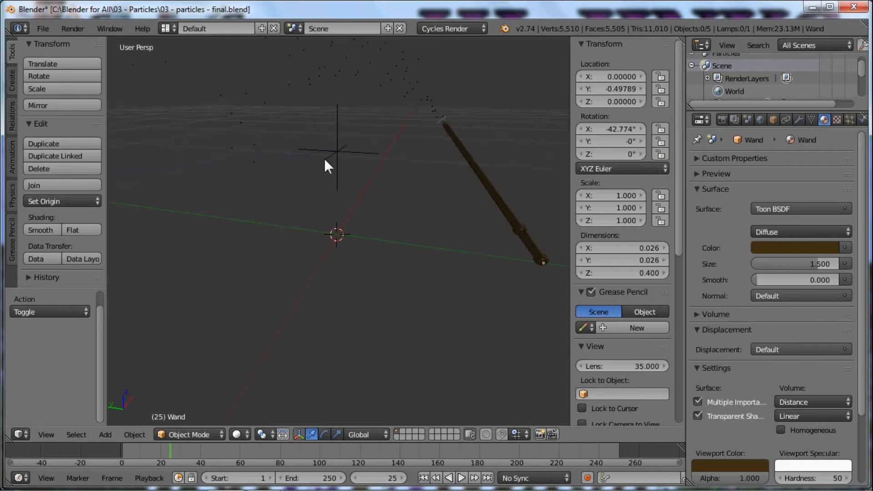
pyautogui.rightClick(419, 141)
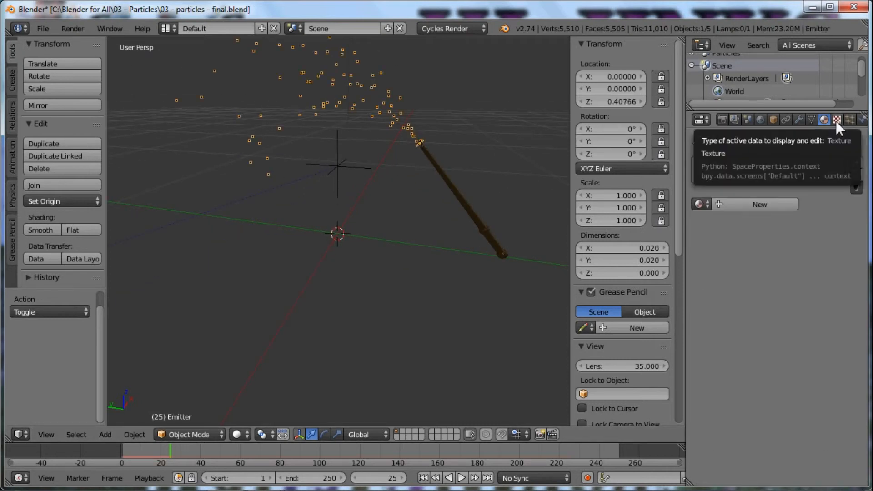
pyautogui.click(849, 120)
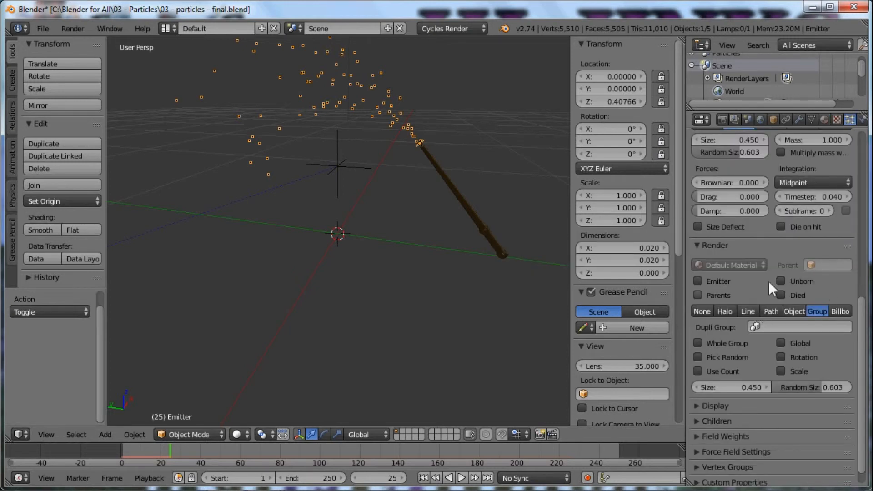
# Render the emitter's particles as an object, using p1 as the dupli object
pyautogui.click(800, 311)
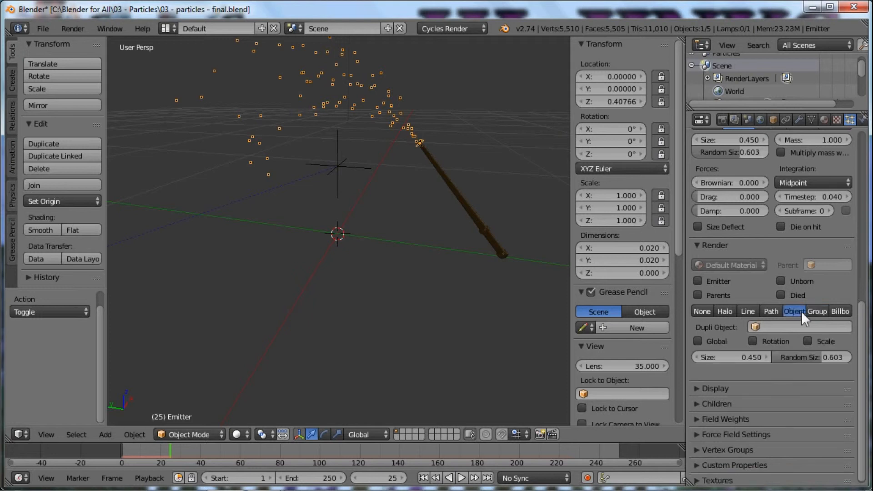
pyautogui.click(771, 326)
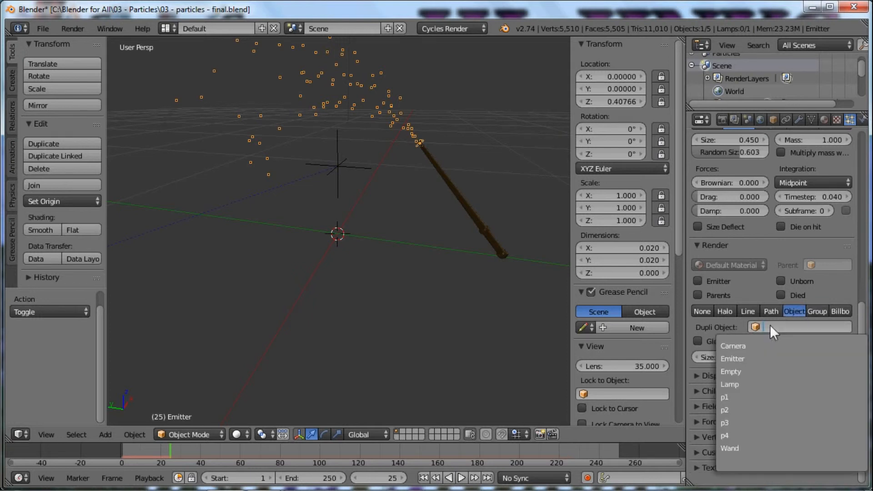
pyautogui.click(733, 399)
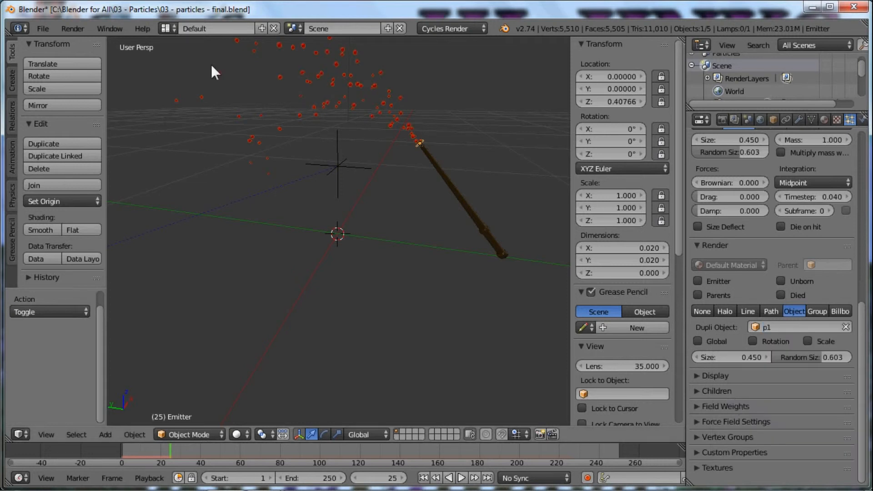
pyautogui.scroll(2, 334, 128)
pyautogui.keyDown('shift'); pyautogui.moveTo(348, 110); pyautogui.dragTo(379, 169, button='middle'); pyautogui.keyUp('shift')
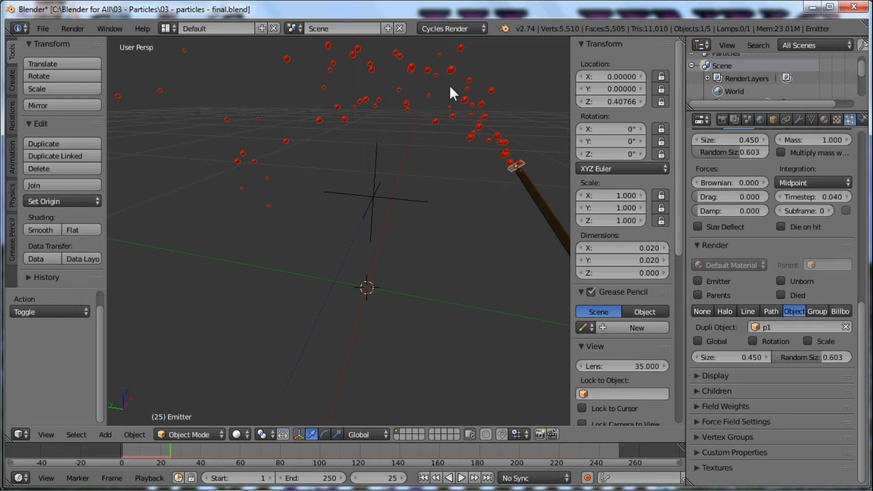
pyautogui.scroll(-2, 384, 80)
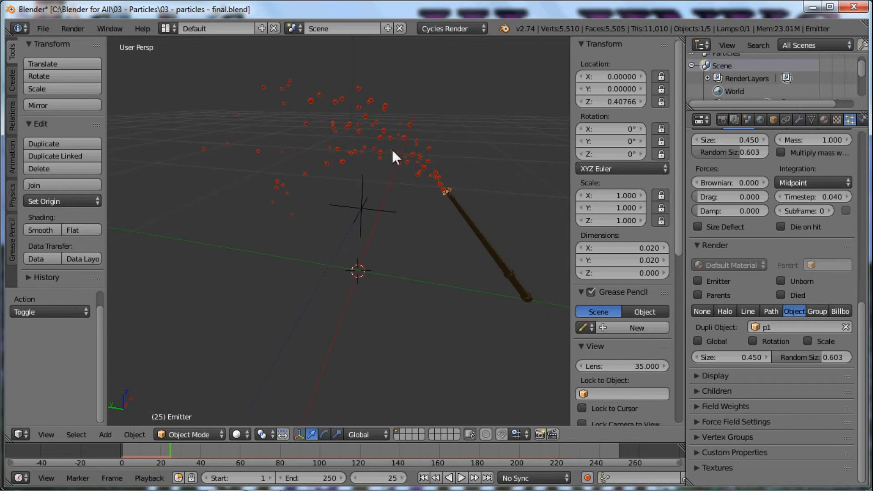
pyautogui.scroll(2, 360, 145)
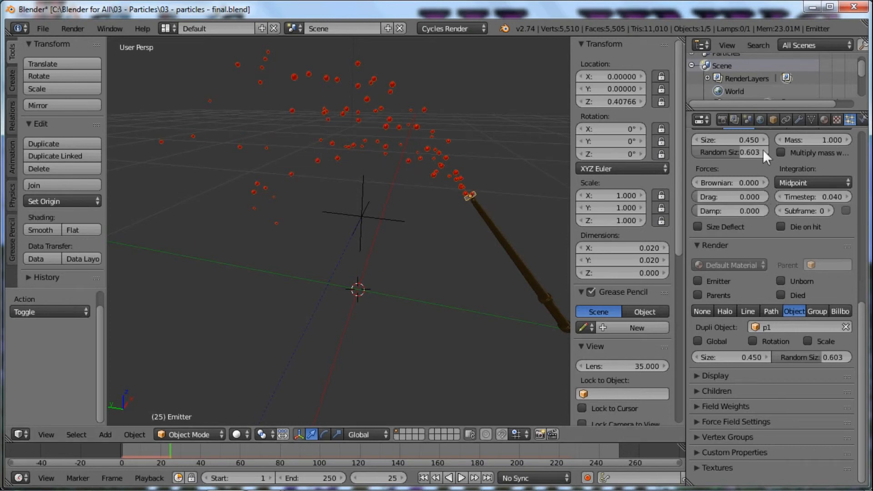
# Set the world's surface color to white and preview the scene in rendered shading
pyautogui.click(760, 120)
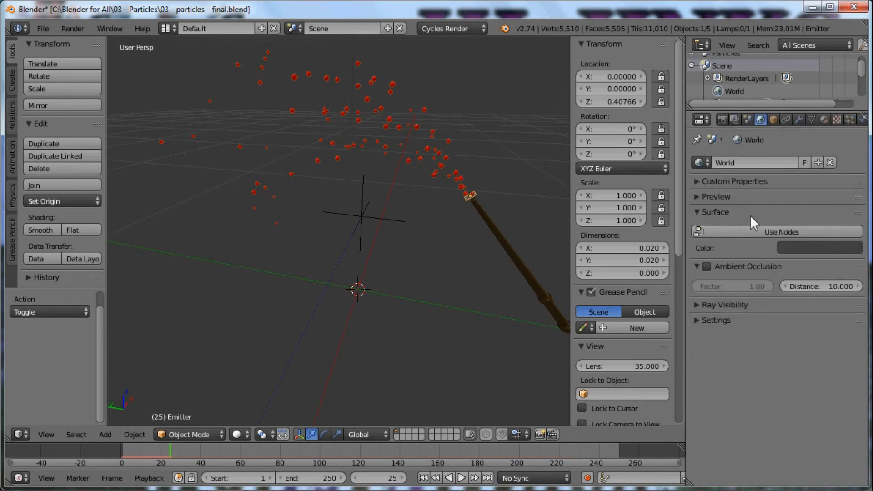
pyautogui.click(826, 246)
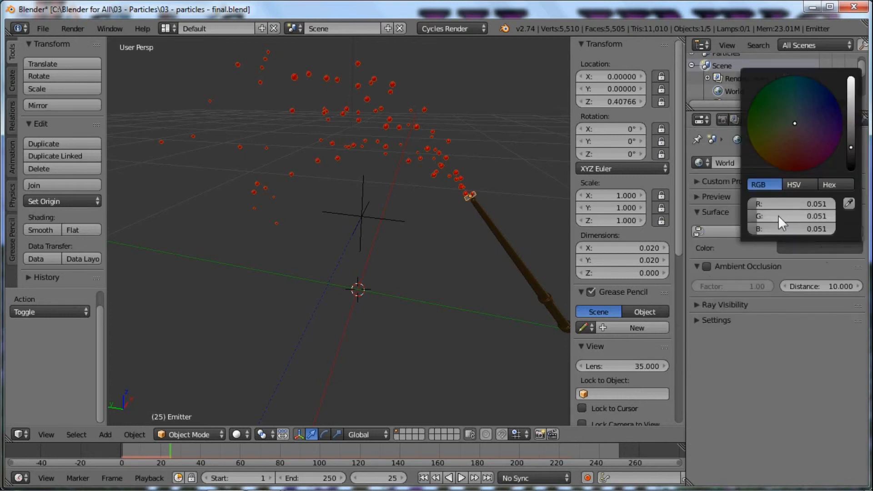
pyautogui.moveTo(758, 213); pyautogui.dragTo(834, 216)
pyautogui.moveTo(752, 226); pyautogui.dragTo(846, 239)
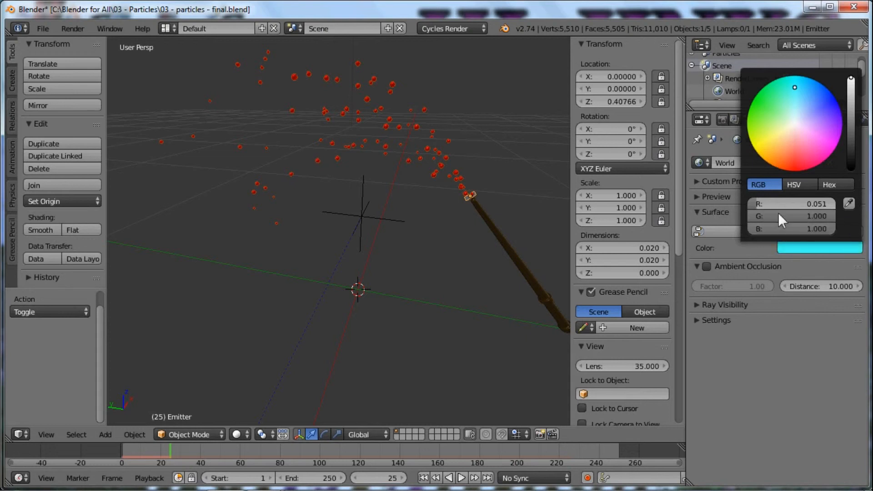
pyautogui.moveTo(748, 203); pyautogui.dragTo(833, 202)
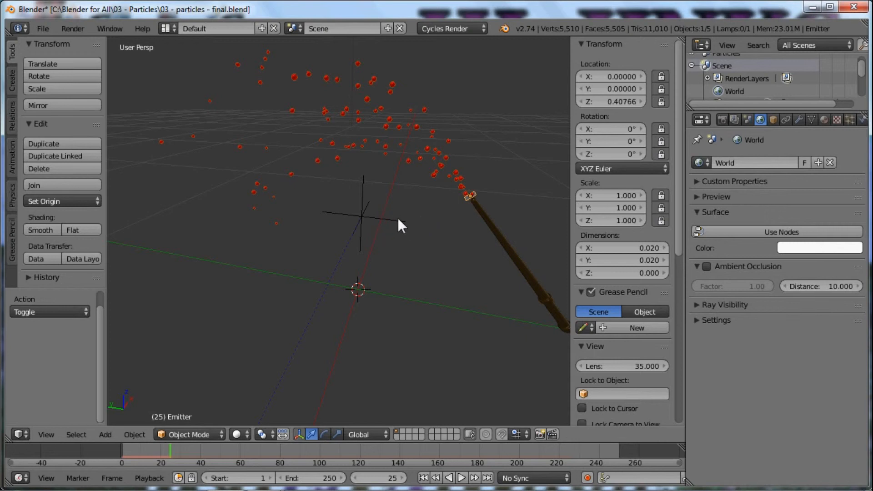
pyautogui.hotkey('shift', 'z')
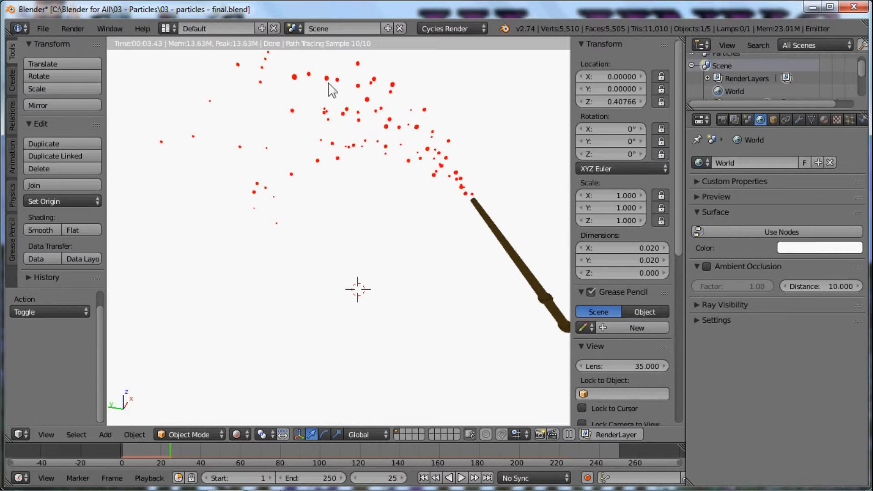
pyautogui.hotkey('shift', 'z')
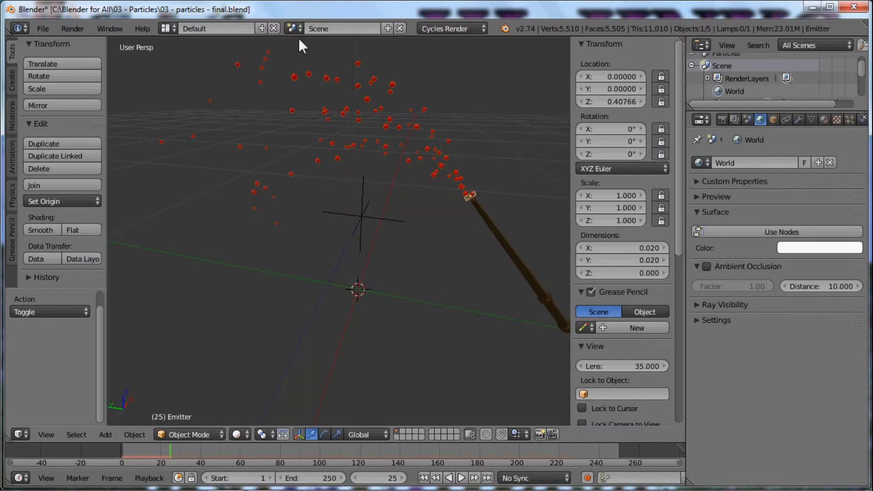
# Switch to the Particles scene and select all four overlapping particle objects at the origin
pyautogui.click(293, 28)
pyautogui.click(306, 47)
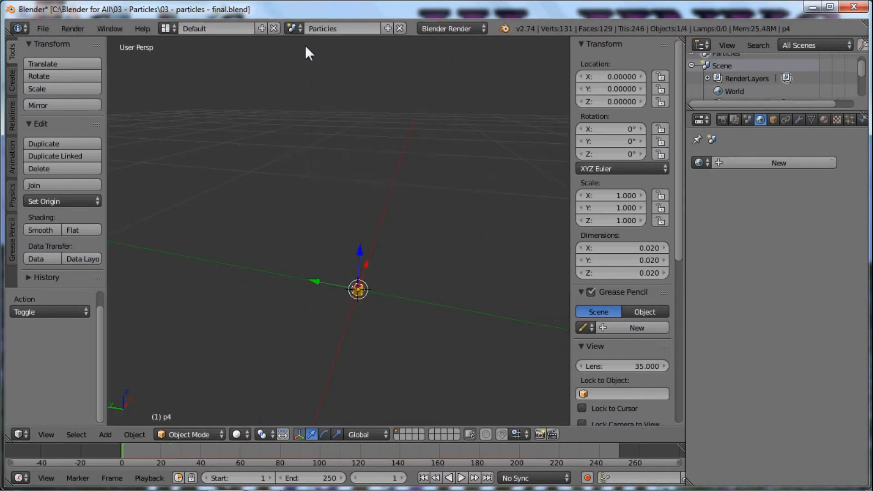
pyautogui.press('a')
pyautogui.moveTo(352, 285); pyautogui.dragTo(367, 253, button='middle')
pyautogui.scroll(5, 360, 274)
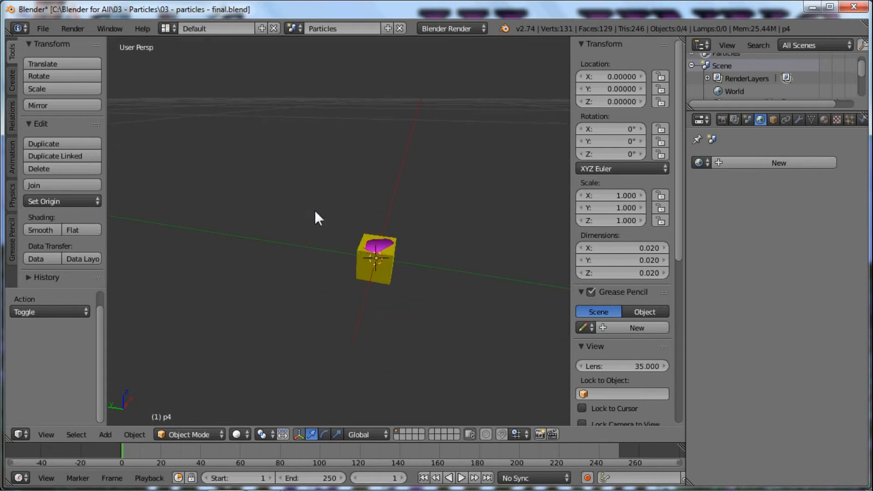
pyautogui.press('b')
pyautogui.moveTo(289, 172); pyautogui.dragTo(461, 322)
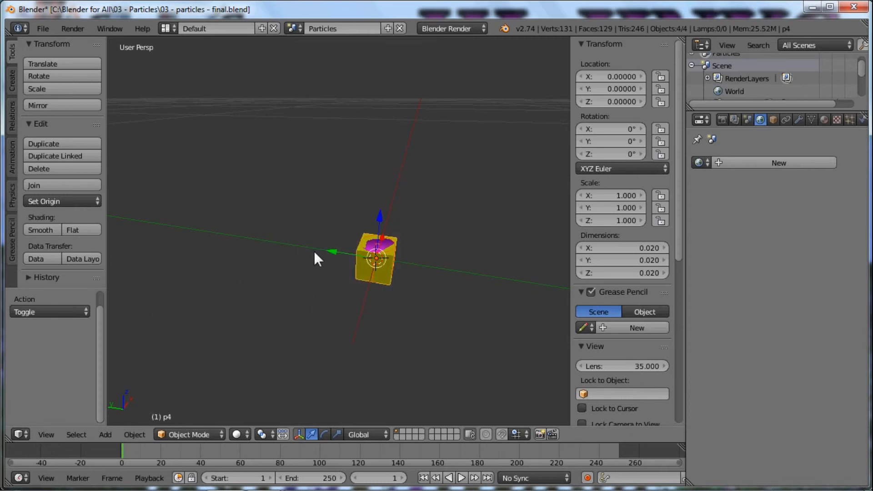
# Group the four selected particle objects and name the group Particles
pyautogui.hotkey('ctrl', 'g')
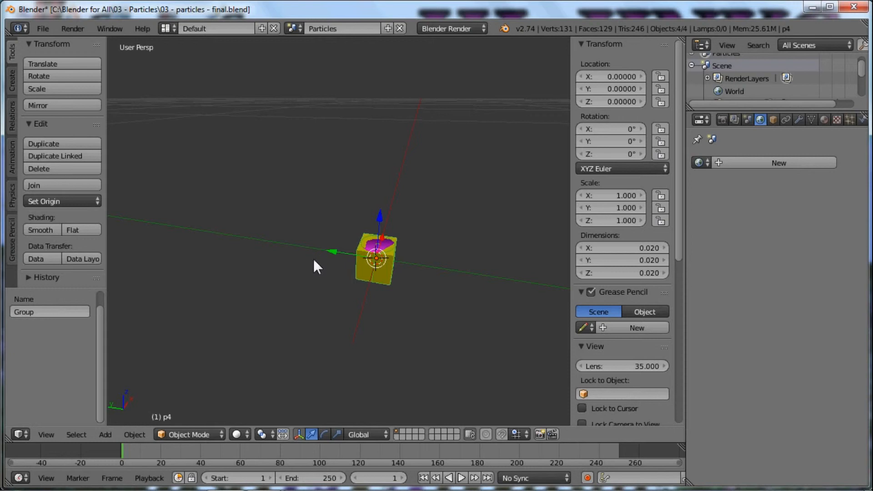
pyautogui.click(44, 312)
pyautogui.write('Particles')
pyautogui.press('Return')
pyautogui.rightClick(376, 256)
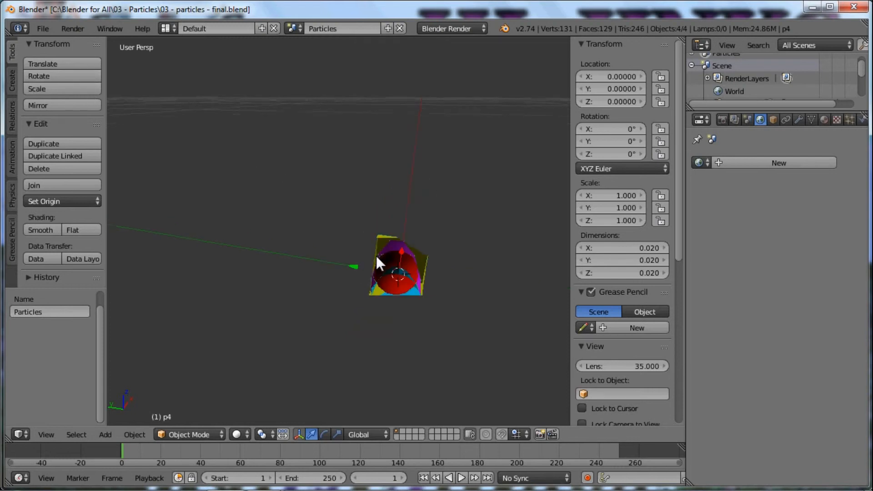
pyautogui.rightClick(375, 256)
pyautogui.rightClick(387, 254)
pyautogui.rightClick(393, 250)
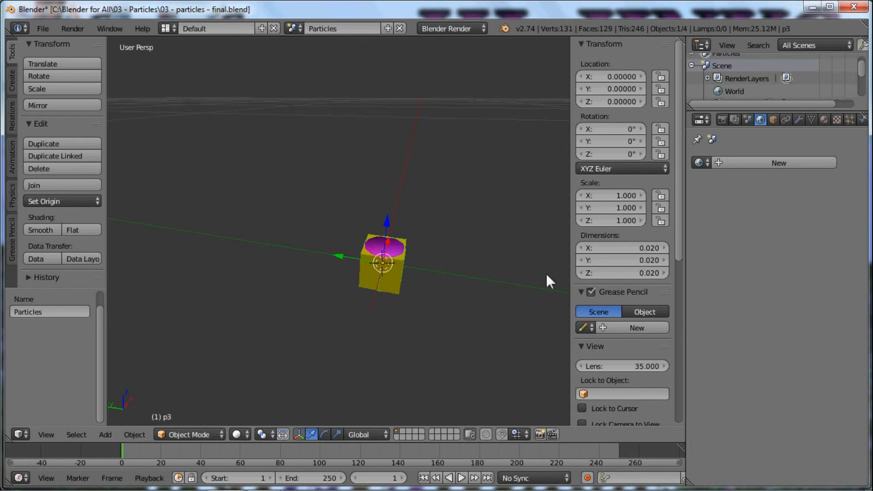
pyautogui.press('a')
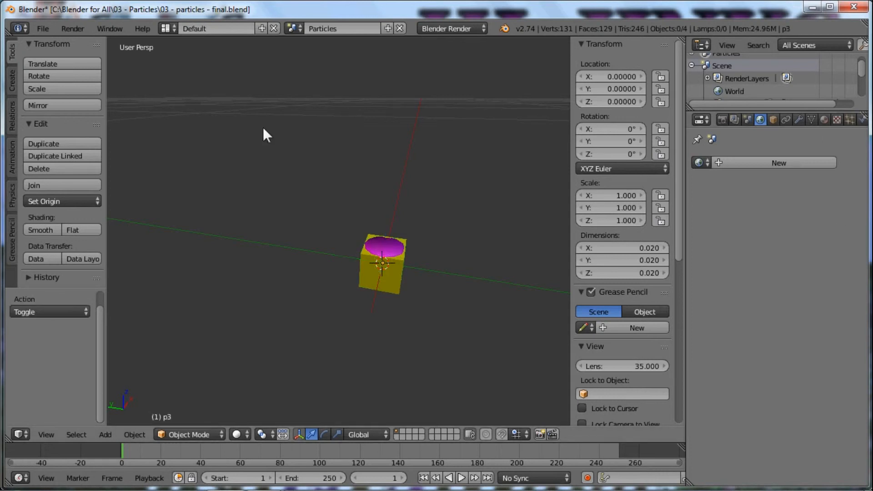
# Return to the main scene named Scene and set the emitter's particles to render as a group
pyautogui.click(292, 28)
pyautogui.click(300, 55)
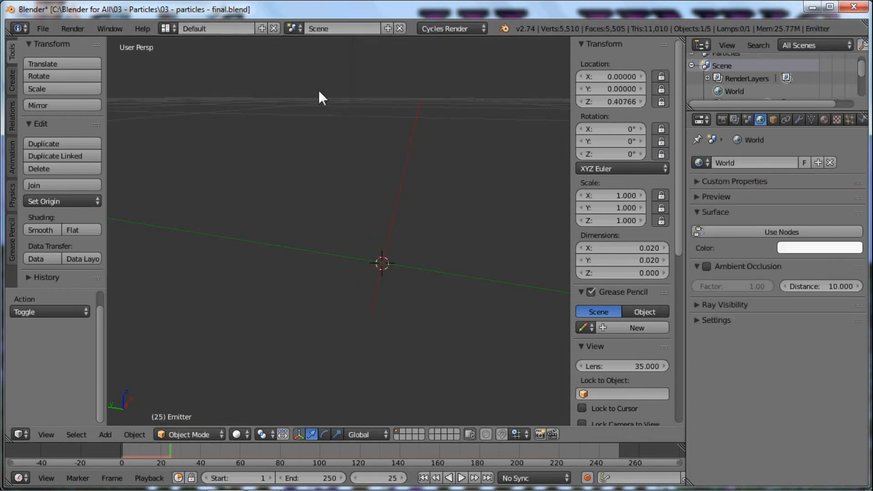
pyautogui.click(850, 120)
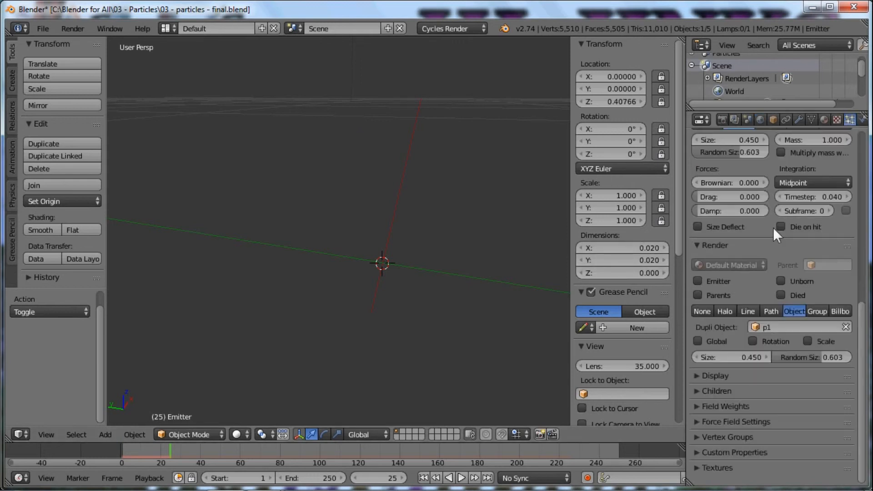
pyautogui.click(818, 311)
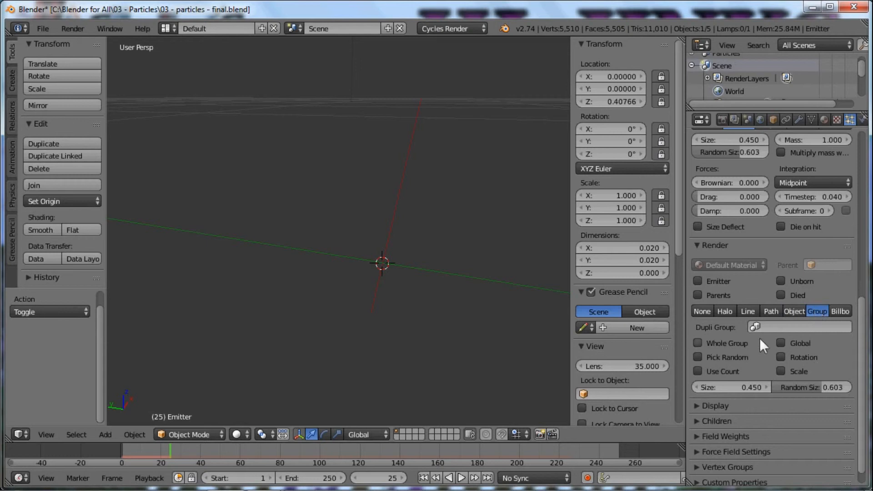
# Try the group Particles as the emitter's dupli group
pyautogui.click(767, 328)
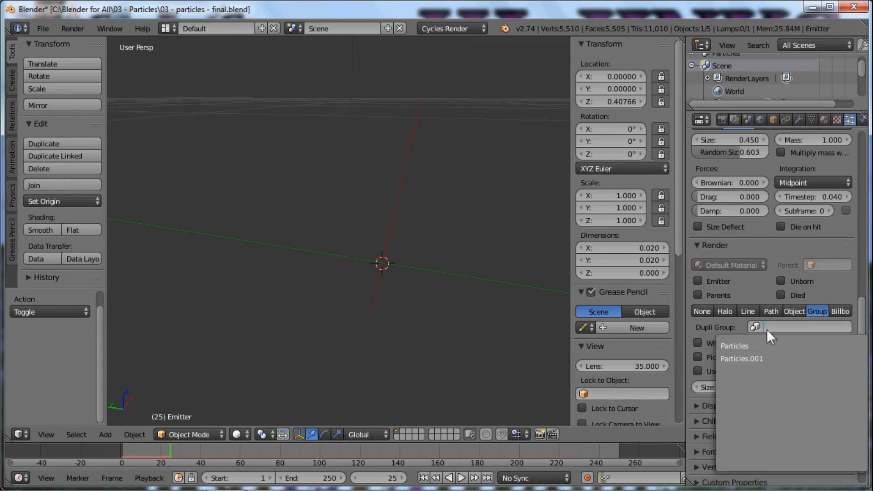
pyautogui.click(738, 349)
pyautogui.scroll(-8, 303, 200)
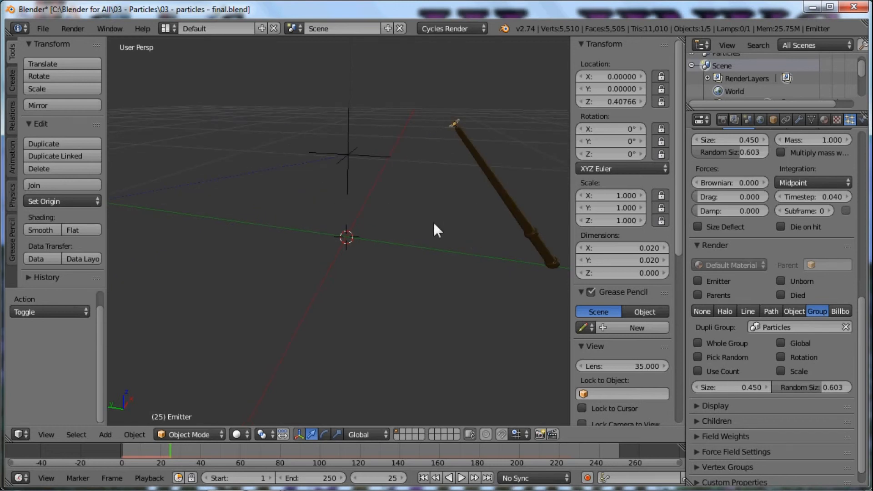
# Set the emitter's dupli group to Particles.001
pyautogui.click(779, 326)
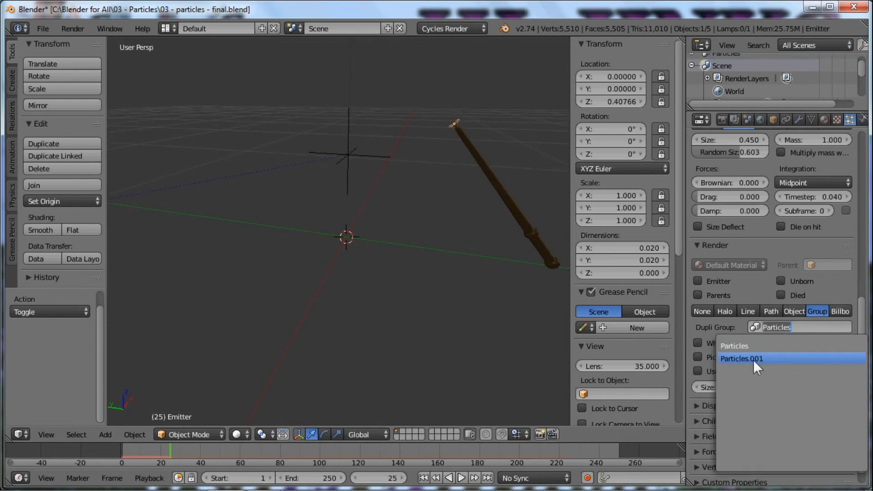
pyautogui.click(753, 360)
pyautogui.moveTo(378, 188); pyautogui.dragTo(306, 181, button='middle')
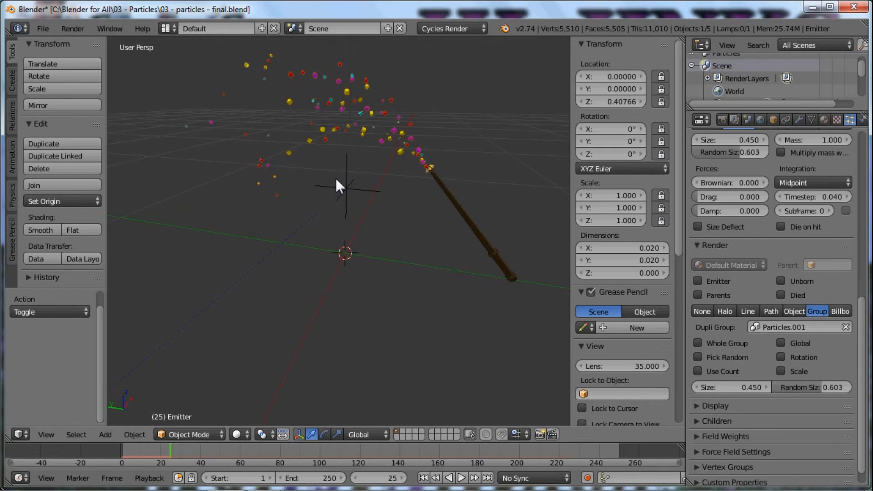
pyautogui.moveTo(369, 151); pyautogui.dragTo(366, 185, button='middle')
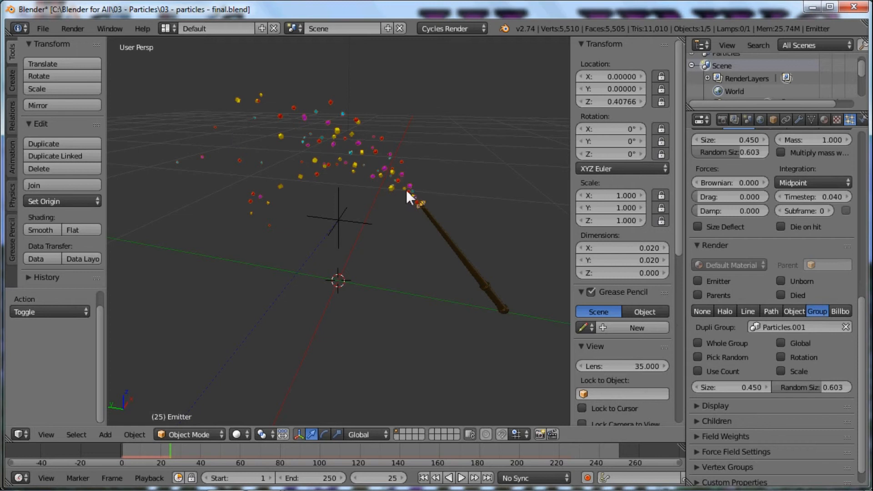
# Examine the emitted group objects up close around the wand tip
pyautogui.scroll(4, 329, 138)
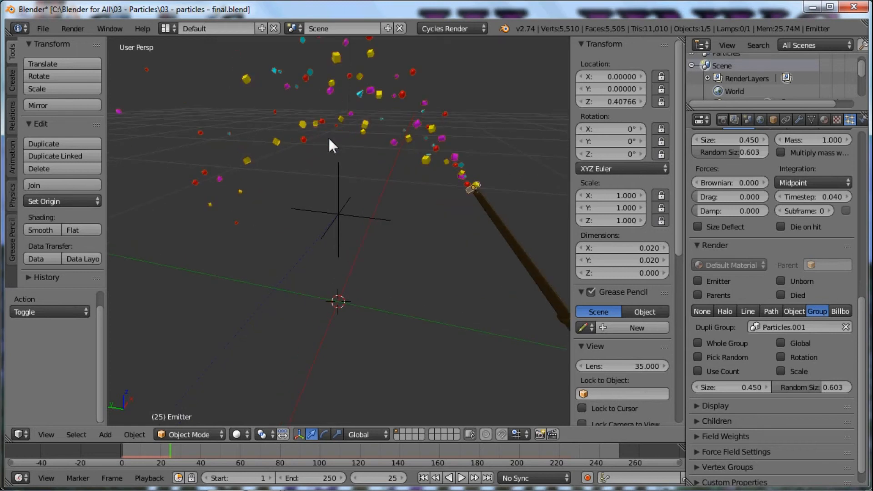
pyautogui.keyDown('shift'); pyautogui.moveTo(329, 138); pyautogui.dragTo(302, 188, button='middle'); pyautogui.keyUp('shift')
pyautogui.scroll(4, 331, 162)
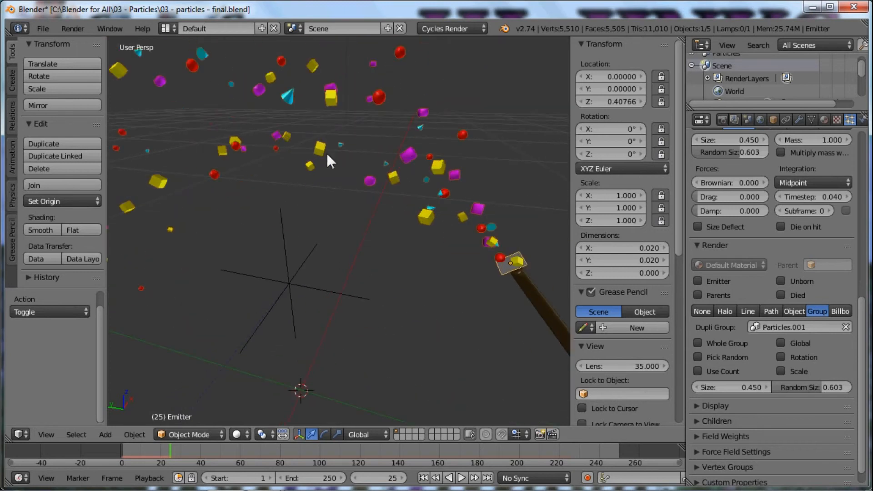
pyautogui.keyDown('shift'); pyautogui.moveTo(330, 150); pyautogui.dragTo(350, 187, button='middle'); pyautogui.keyUp('shift')
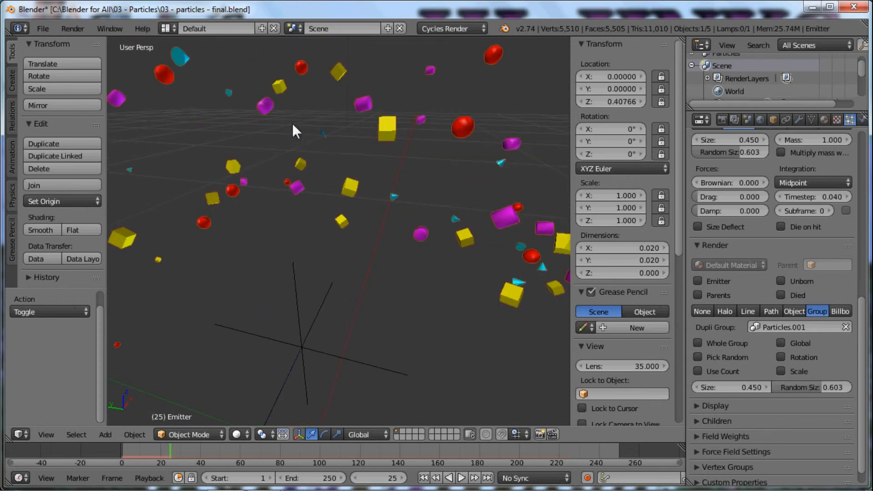
pyautogui.moveTo(293, 123); pyautogui.dragTo(297, 123, button='middle')
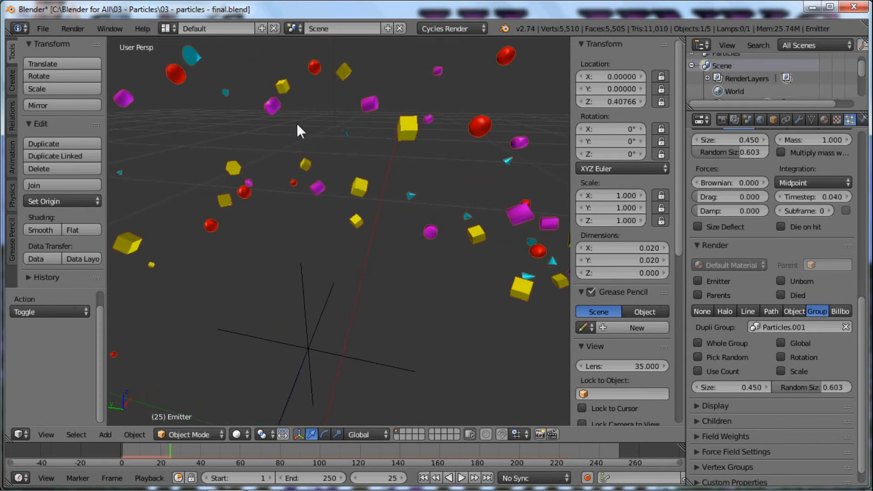
# Replay the particle animation from the first frame and inspect the shapes and orientation of the emitted objects
pyautogui.hotkey('shift', 'Left')
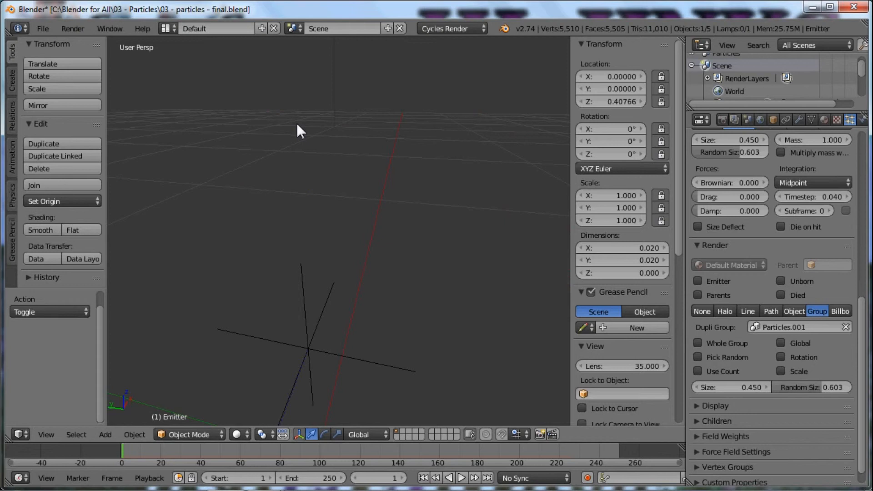
pyautogui.moveTo(297, 130); pyautogui.dragTo(312, 137, button='middle')
pyautogui.keyDown('shift'); pyautogui.moveTo(350, 223); pyautogui.dragTo(339, 195, button='middle'); pyautogui.keyUp('shift')
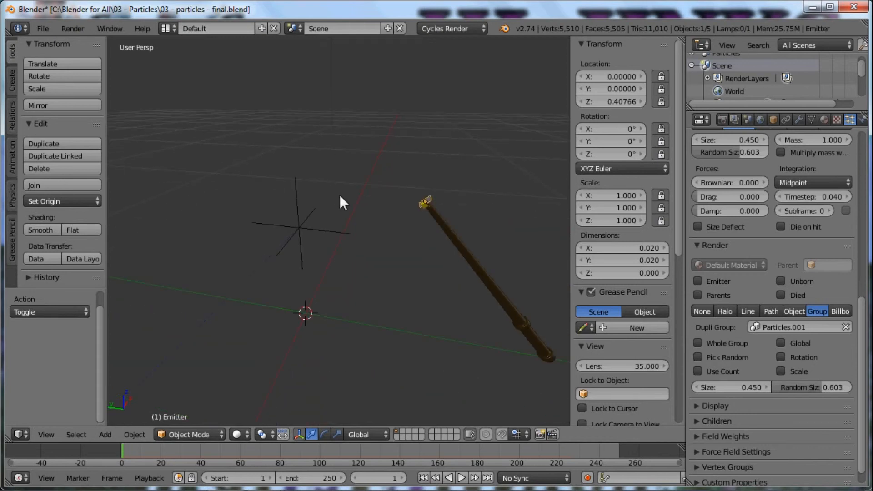
pyautogui.hotkey('alt', 'a')
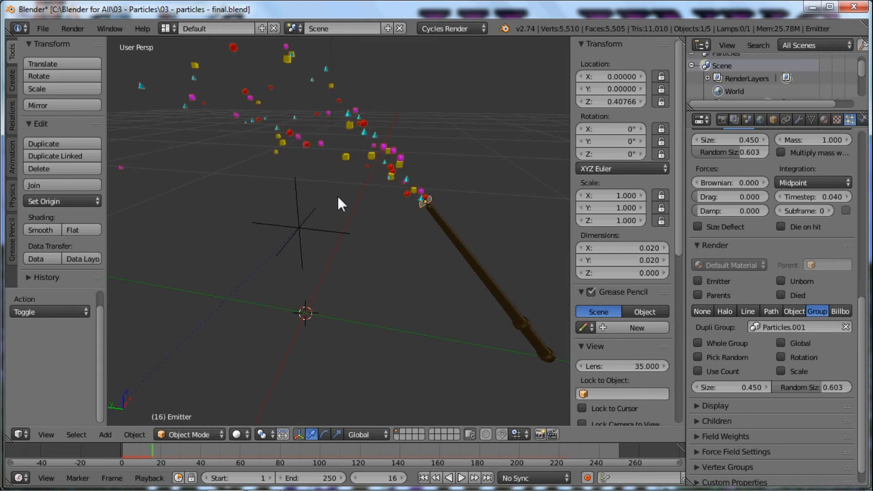
pyautogui.scroll(2, 419, 163)
pyautogui.scroll(2, 401, 217)
pyautogui.scroll(1, 401, 217)
pyautogui.scroll(1, 352, 159)
pyautogui.scroll(1, 351, 155)
pyautogui.scroll(1, 339, 171)
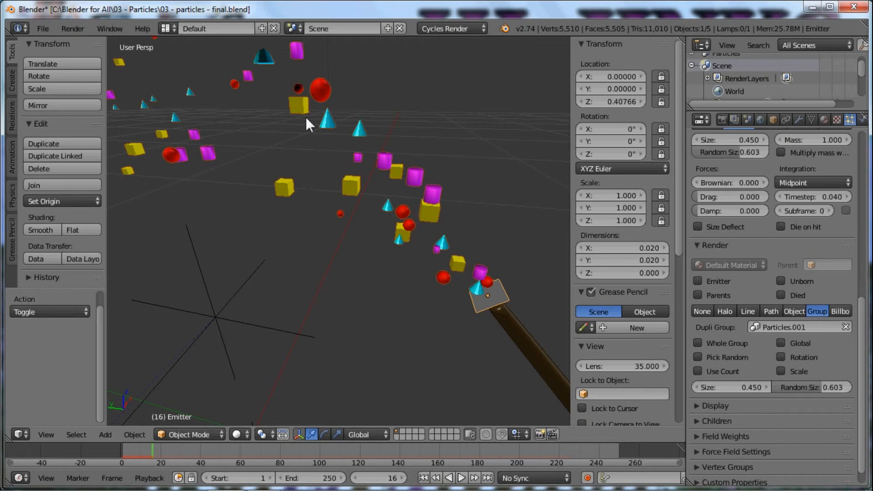
pyautogui.scroll(-3, 291, 118)
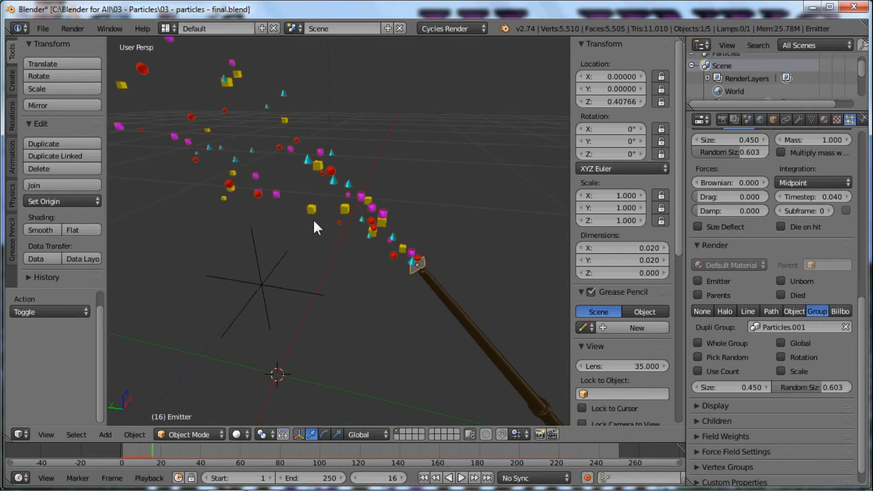
pyautogui.hotkey('alt', 'a')
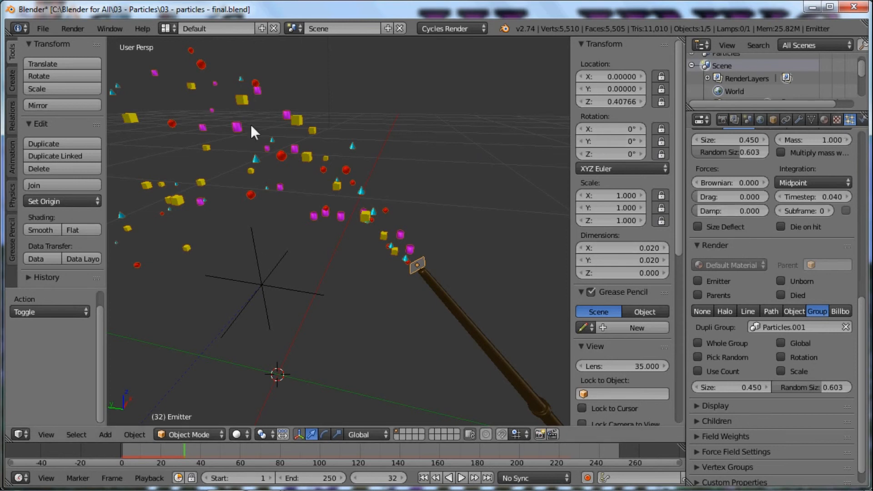
# Enable rotation for the emitter's particles, with initial orientation randomness 0.482 and phase randomness 0.295
pyautogui.scroll(4, 754, 271)
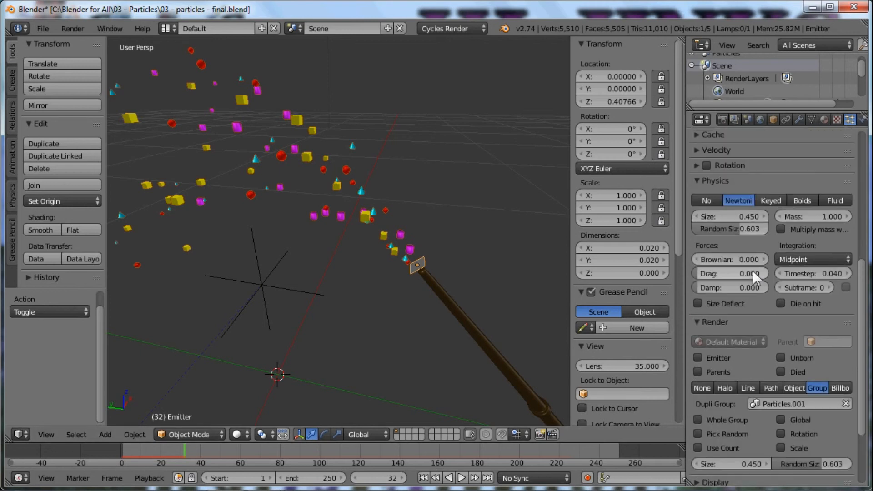
pyautogui.scroll(3, 730, 206)
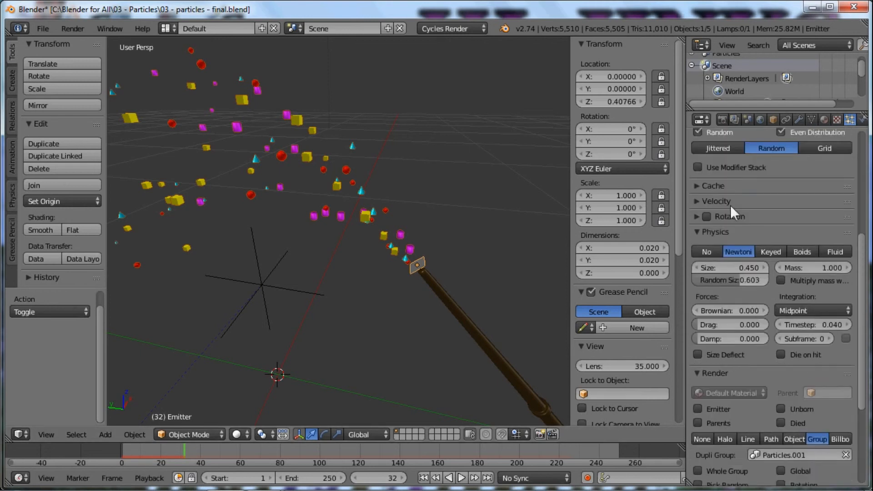
pyautogui.click(707, 216)
pyautogui.click(697, 216)
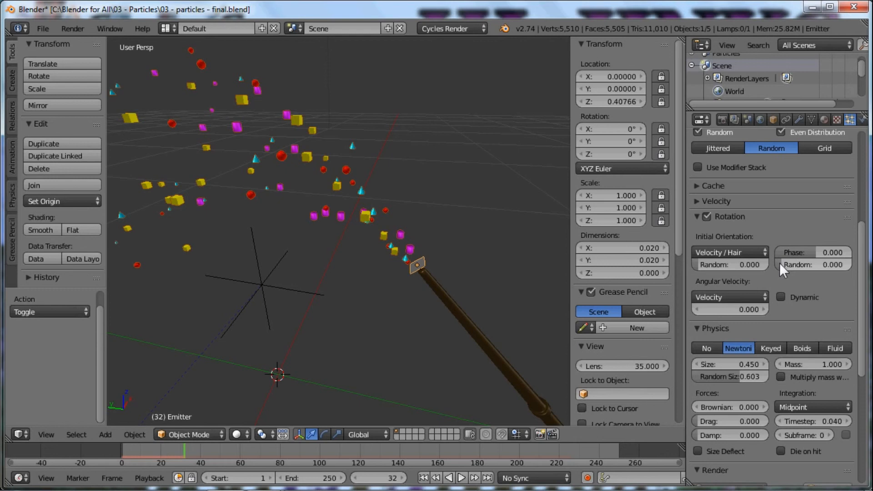
pyautogui.moveTo(694, 264); pyautogui.dragTo(800, 265)
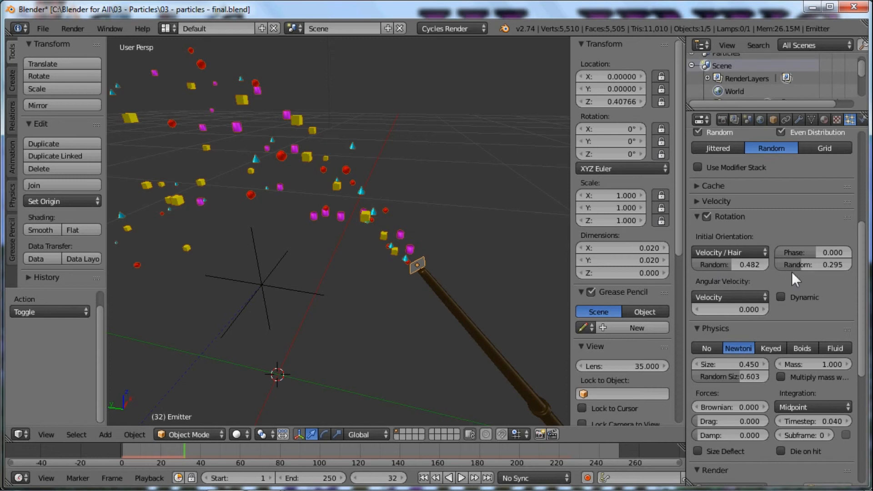
# Set the particles' angular velocity to 0.2
pyautogui.click(745, 310)
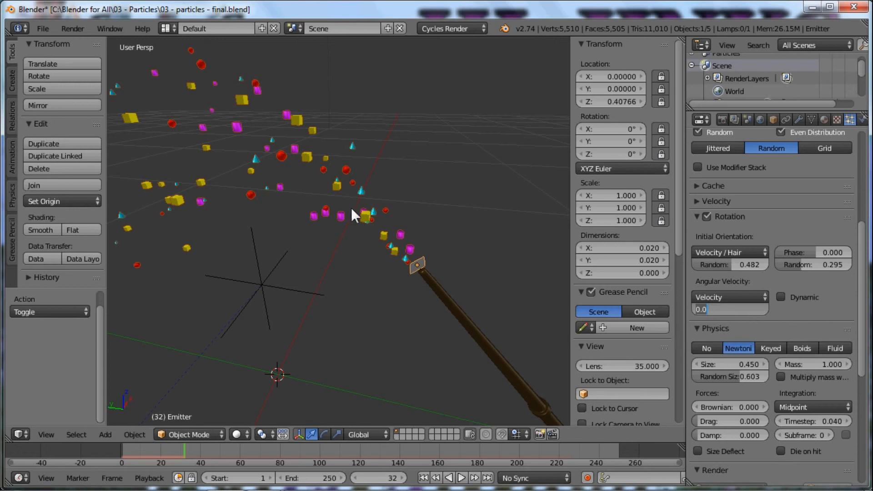
pyautogui.write('0.2')
pyautogui.press('Return')
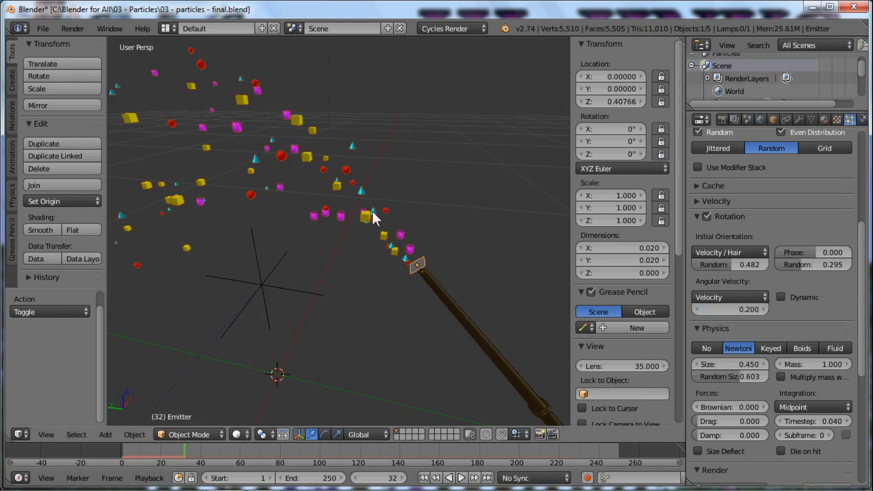
# Replay the animation from the first frame and check the particles' rotation near the wand tip
pyautogui.hotkey('shift', 'Left')
pyautogui.hotkey('alt', 'a')
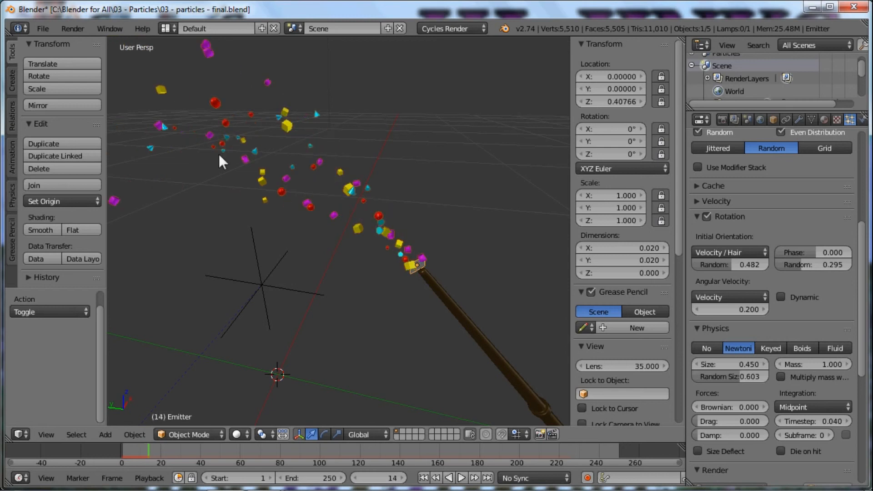
pyautogui.scroll(4, 371, 202)
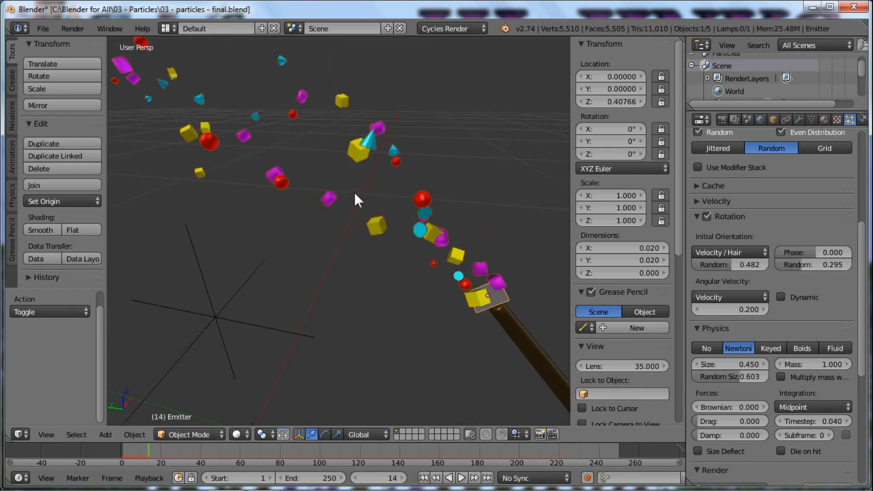
pyautogui.scroll(-4, 345, 198)
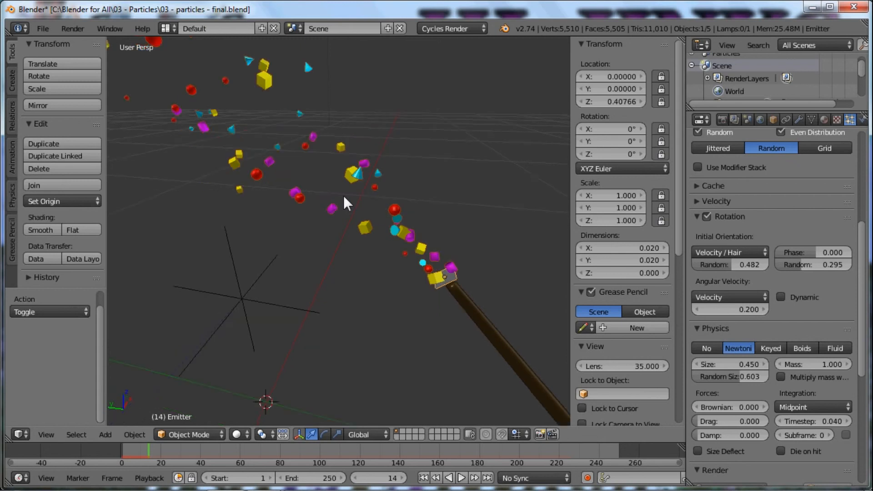
pyautogui.scroll(-3, 314, 228)
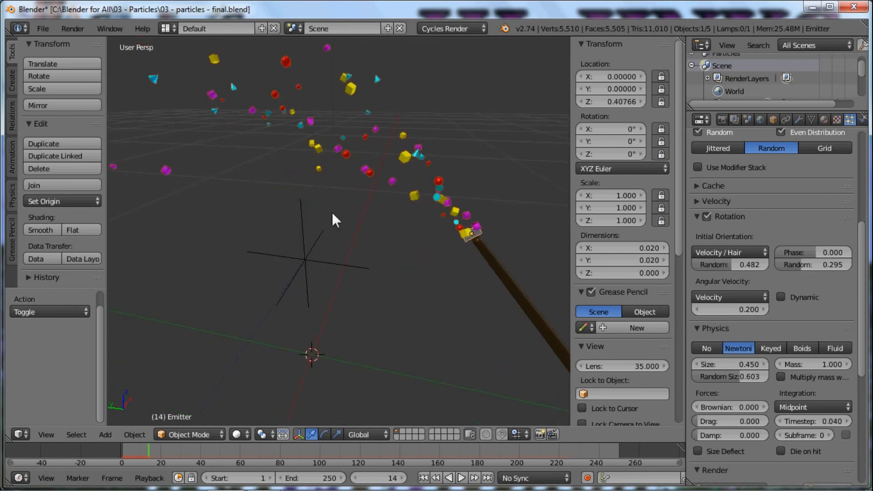
# Play the animation on to frame 30 and preview the wand and its particles in rendered viewport shading
pyautogui.hotkey('alt', 'a')
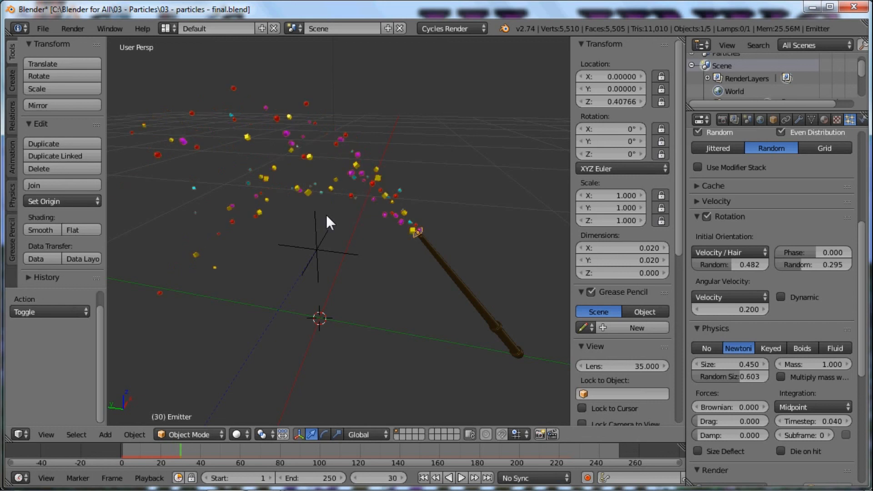
pyautogui.hotkey('shift', 'z')
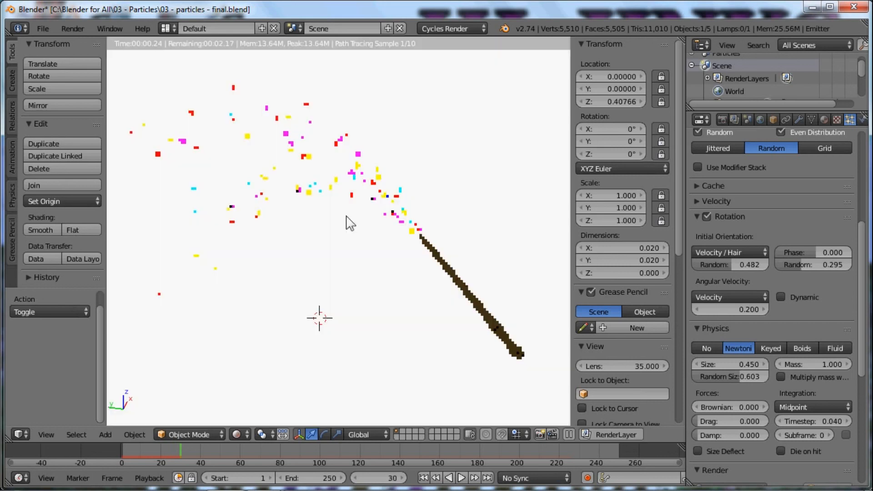